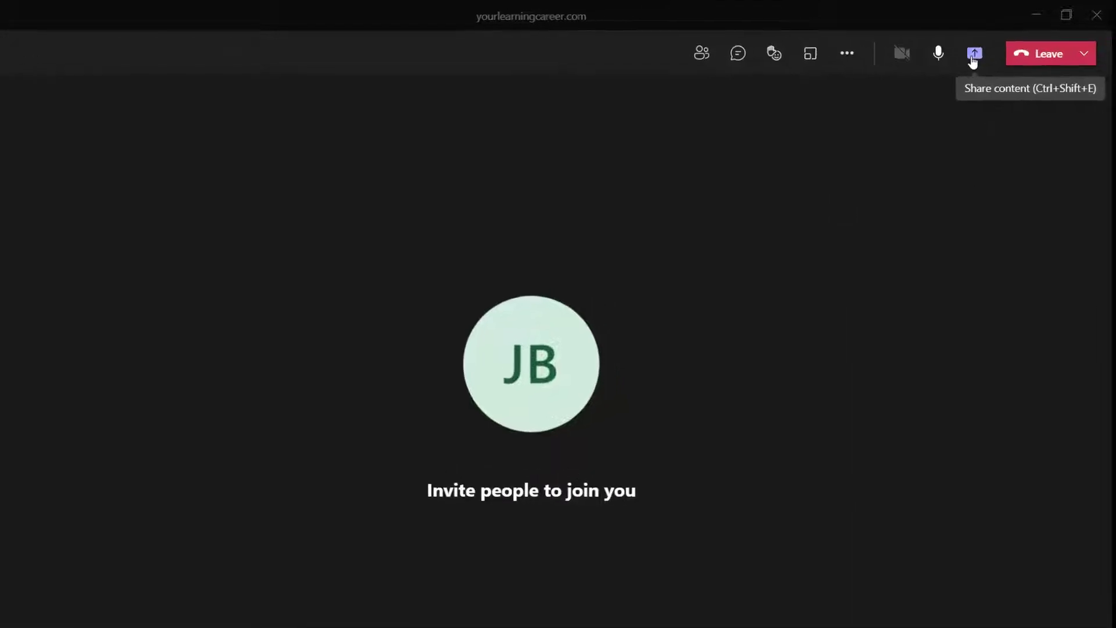
Share a blank Microsoft Whiteboard from the meeting's Share content options
click(822, 93)
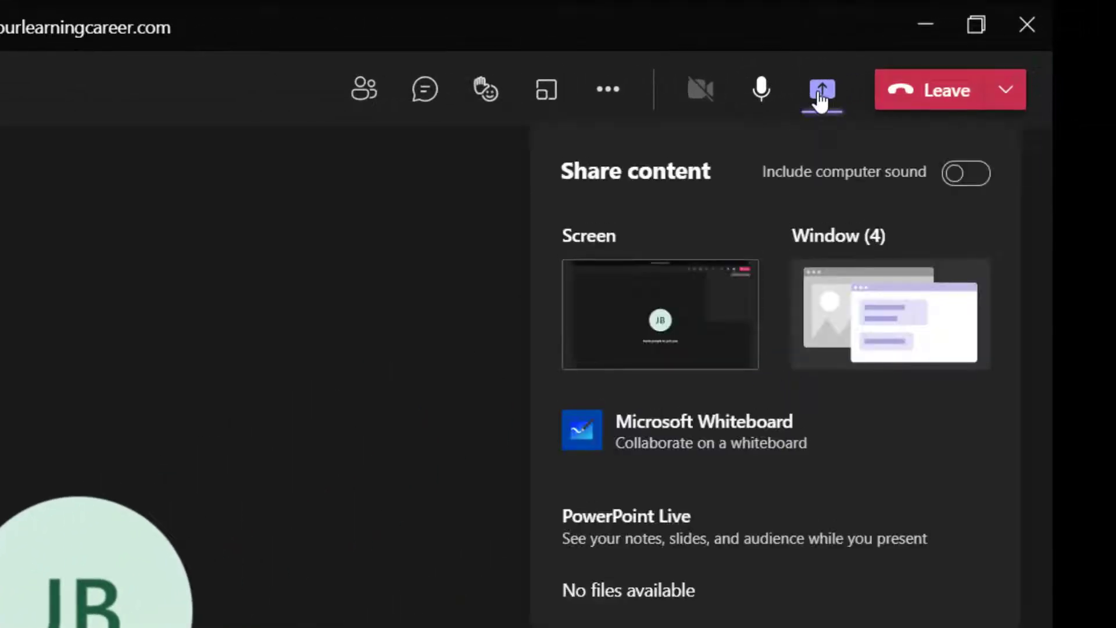
click(665, 428)
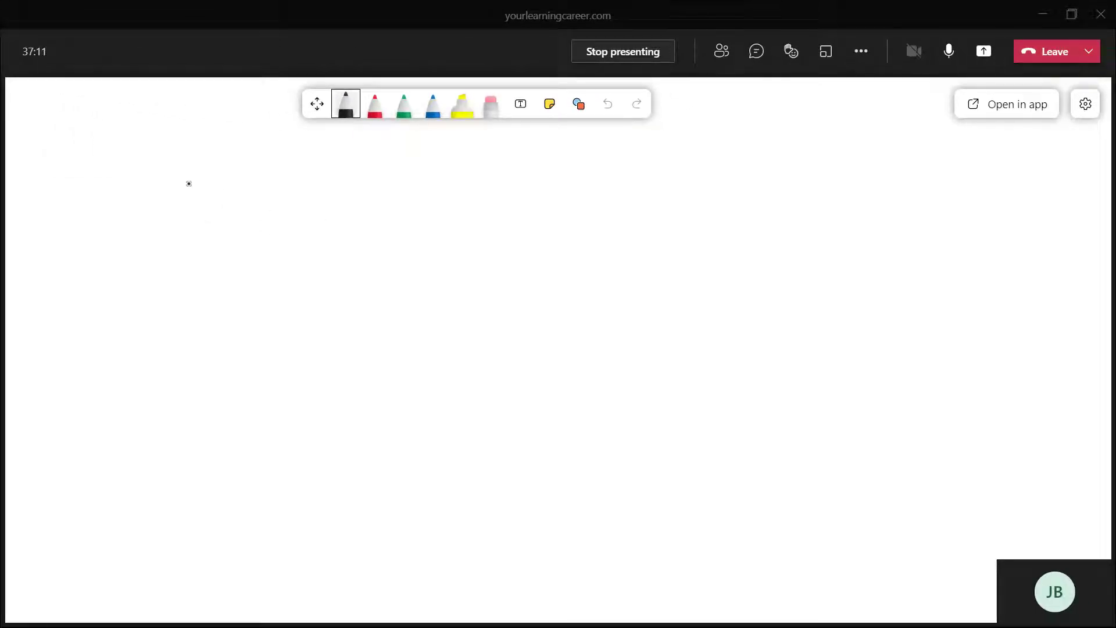
mouse_move(187, 207)
mouse_down()
mouse_move(239, 192)
mouse_move(398, 278)
mouse_move(637, 319)
mouse_move(646, 296)
mouse_up()
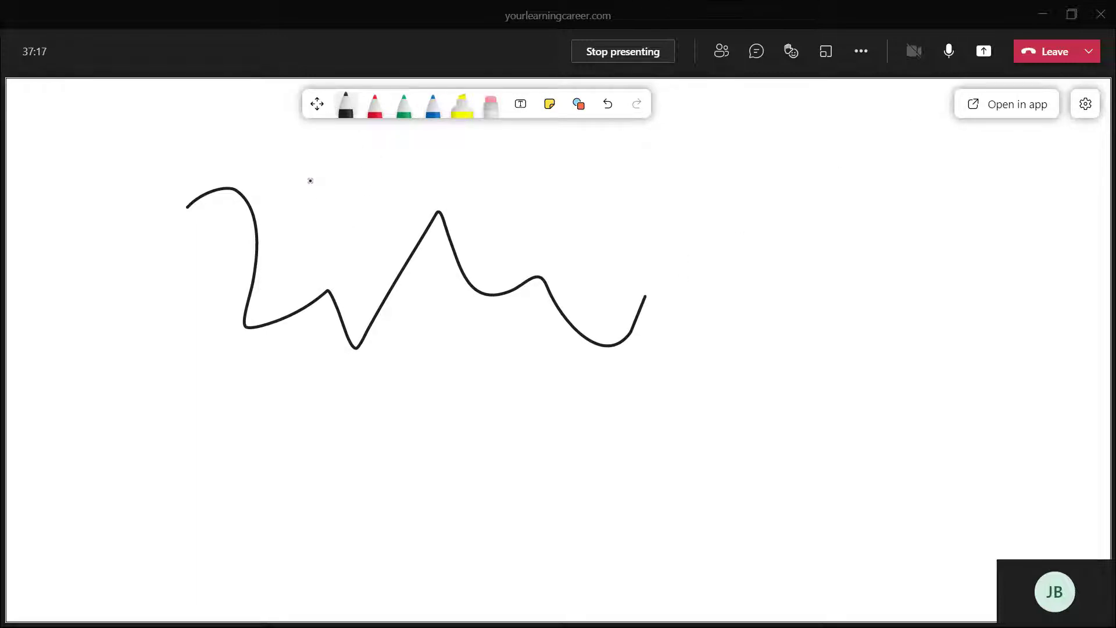
drag(326, 167, 322, 173)
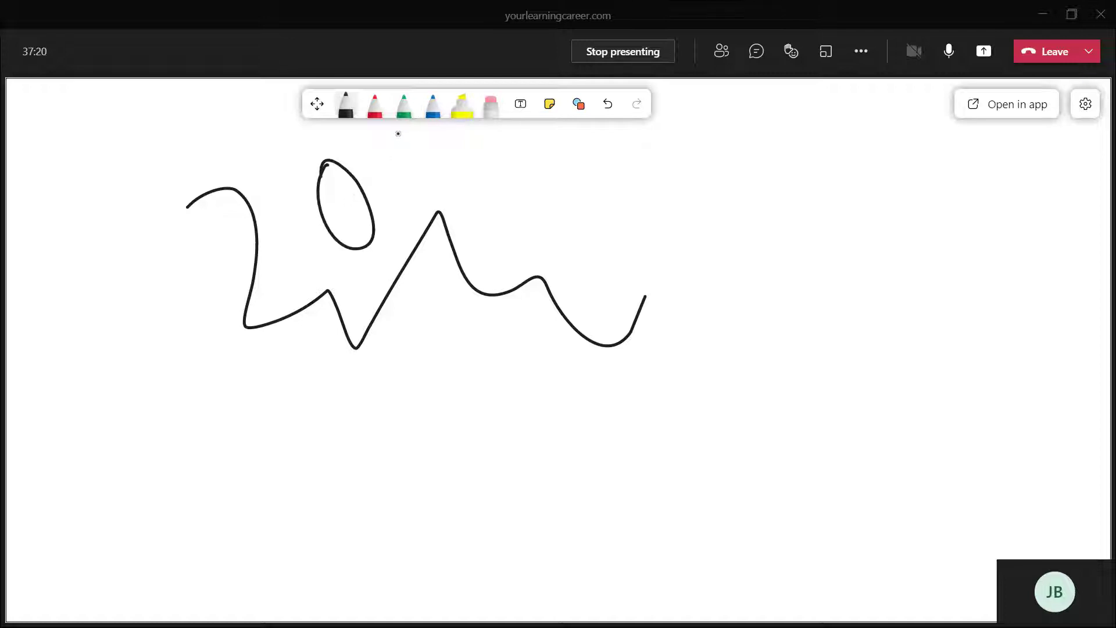
mouse_move(398, 144)
mouse_down()
mouse_move(426, 236)
mouse_move(391, 228)
mouse_up()
drag(467, 201, 439, 247)
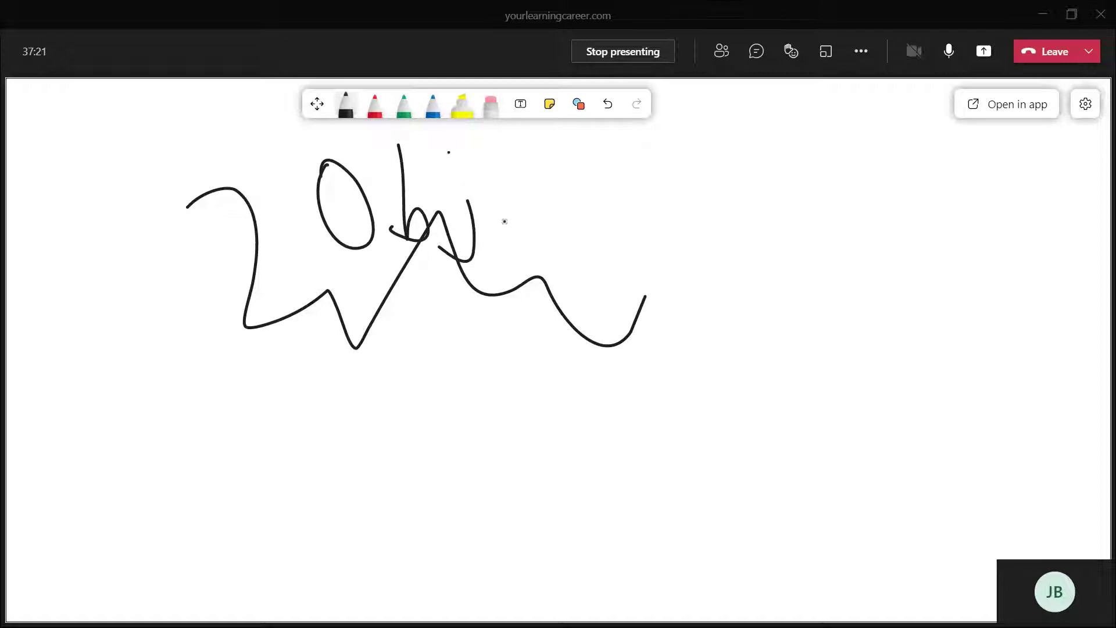
mouse_move(512, 238)
mouse_down()
mouse_move(535, 265)
mouse_move(609, 276)
mouse_up()
mouse_move(610, 200)
mouse_down()
mouse_move(616, 230)
mouse_move(635, 211)
mouse_up()
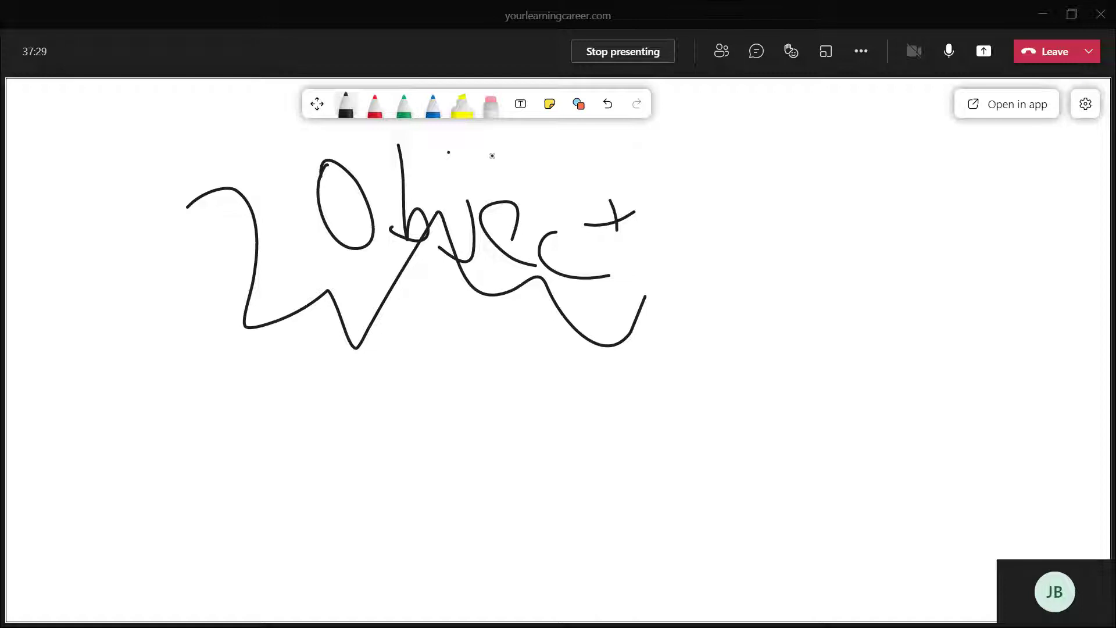
click(491, 108)
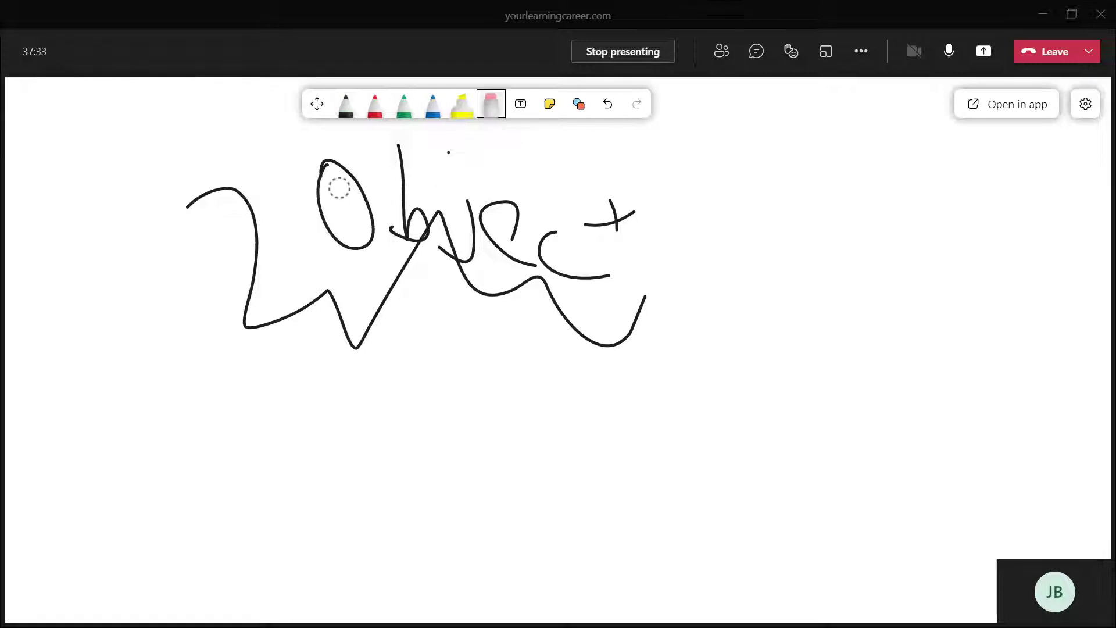
mouse_move(338, 187)
mouse_down()
mouse_move(403, 261)
mouse_move(543, 226)
mouse_move(613, 237)
mouse_move(449, 162)
mouse_move(537, 197)
mouse_up()
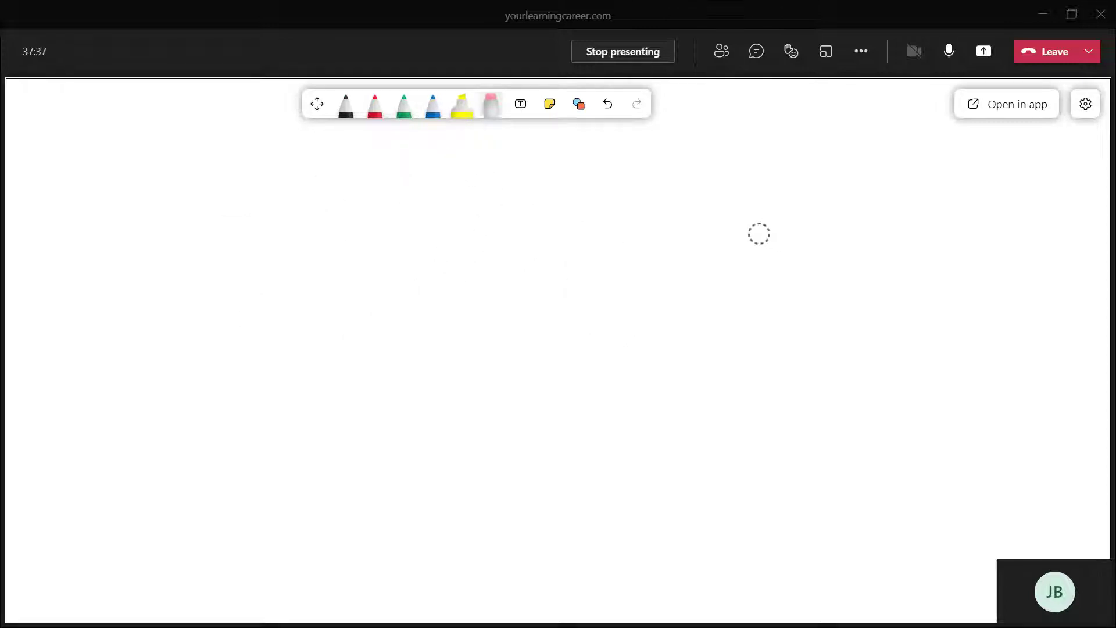
Add a text box reading 'What do you want to learn?' near the top left of the board
click(520, 107)
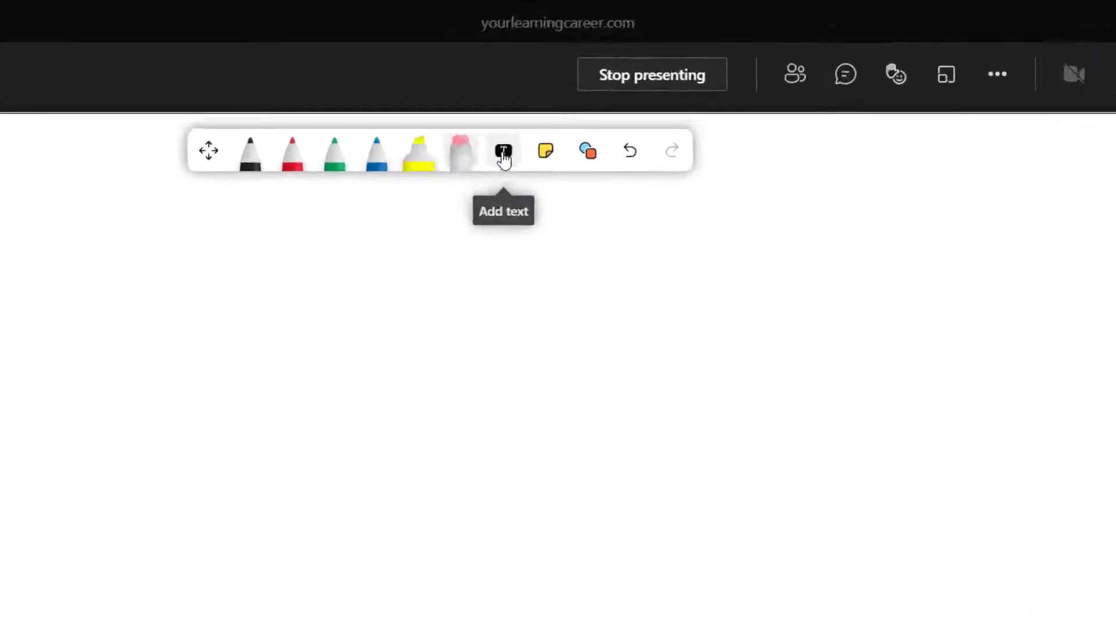
click(520, 108)
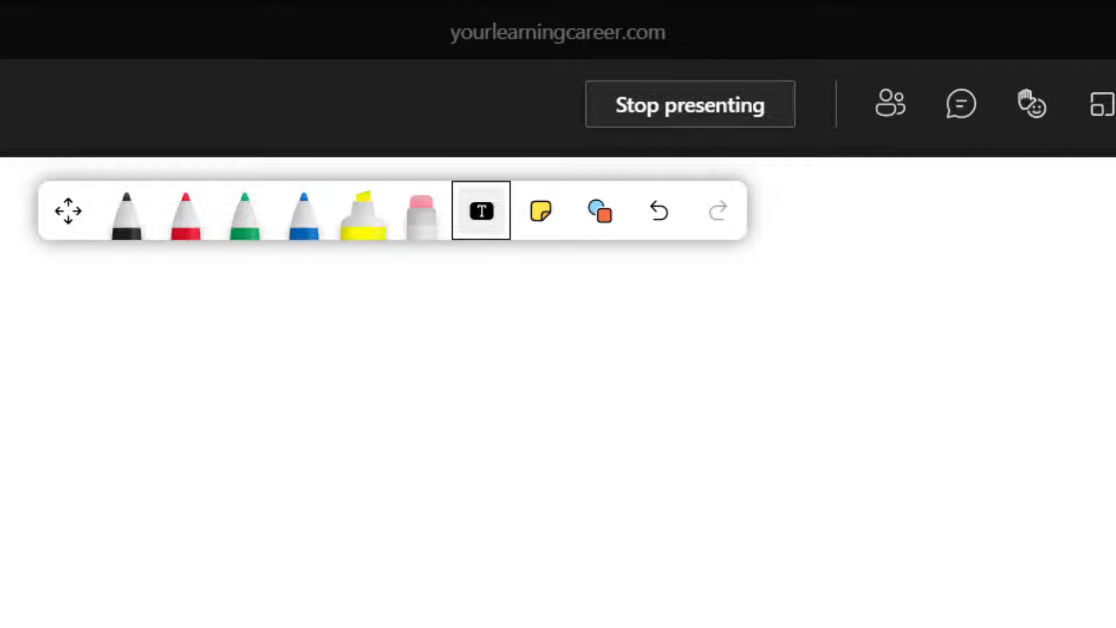
click(225, 435)
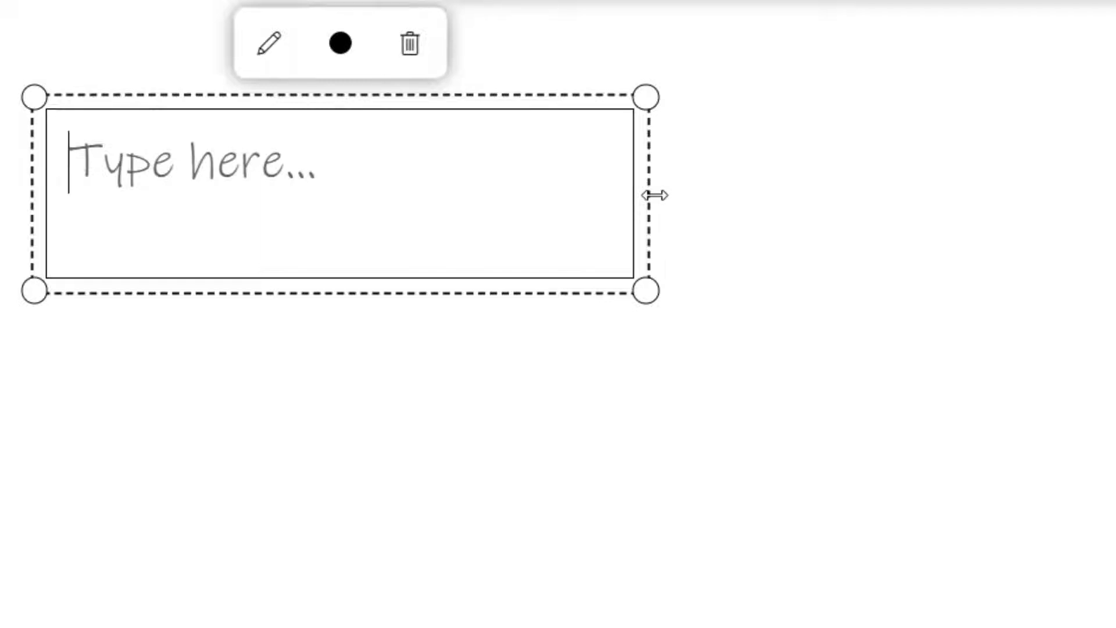
text(What )
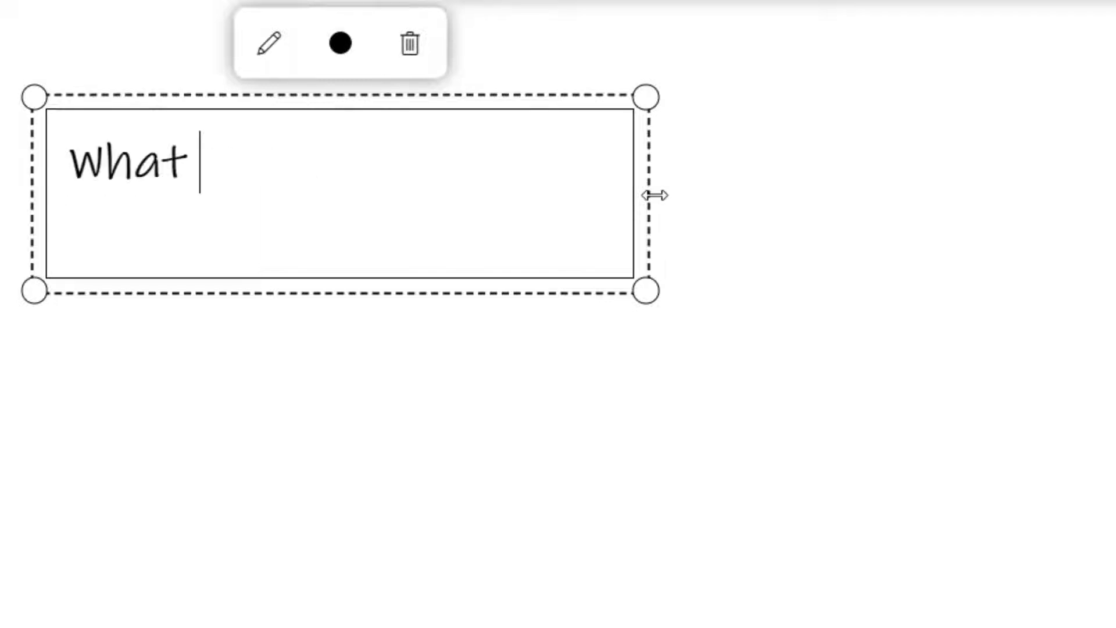
text(do you wa)
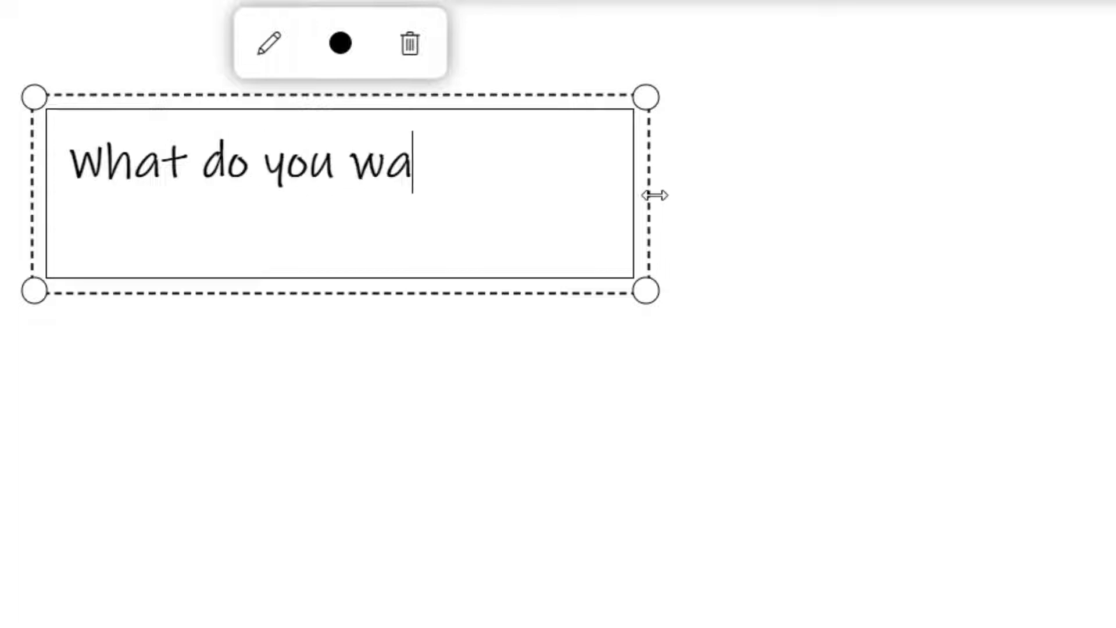
text(nt to learn?)
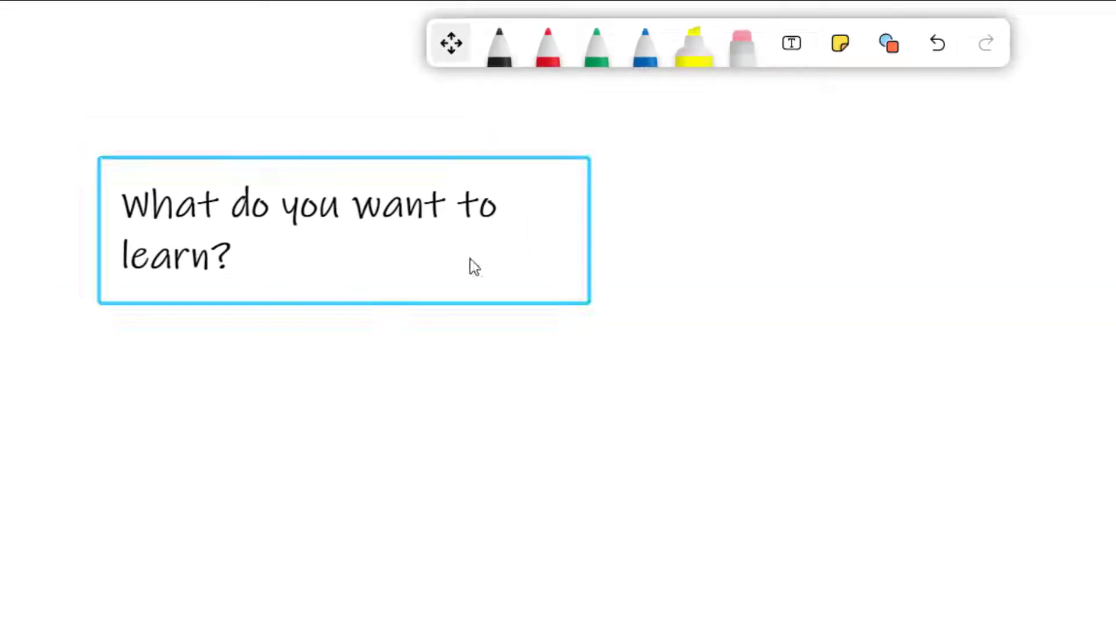
click(203, 401)
click(792, 46)
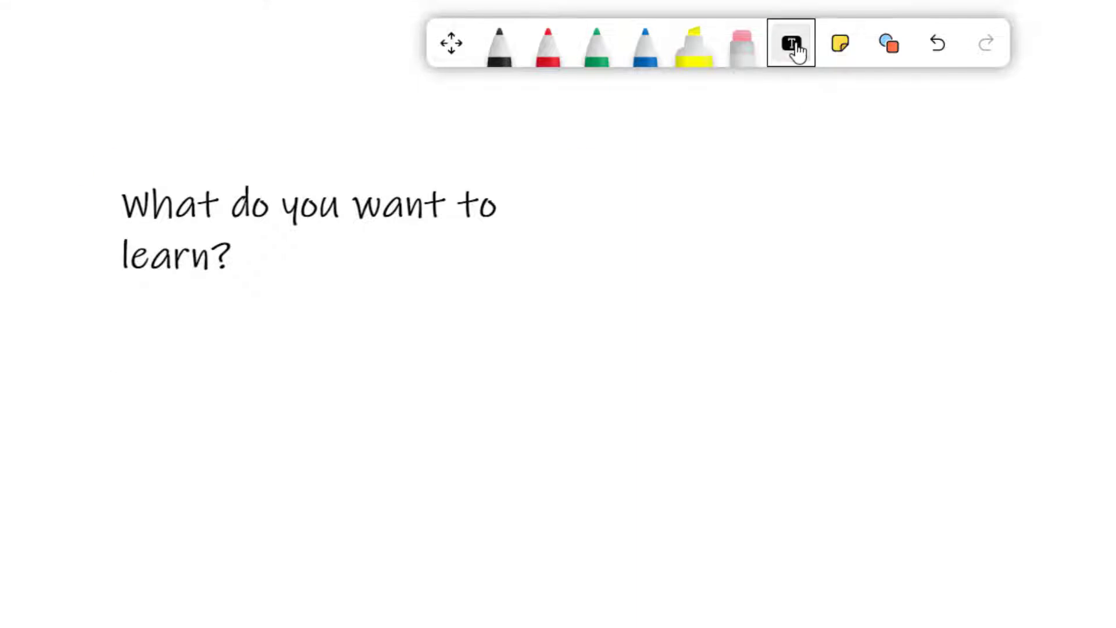
click(150, 320)
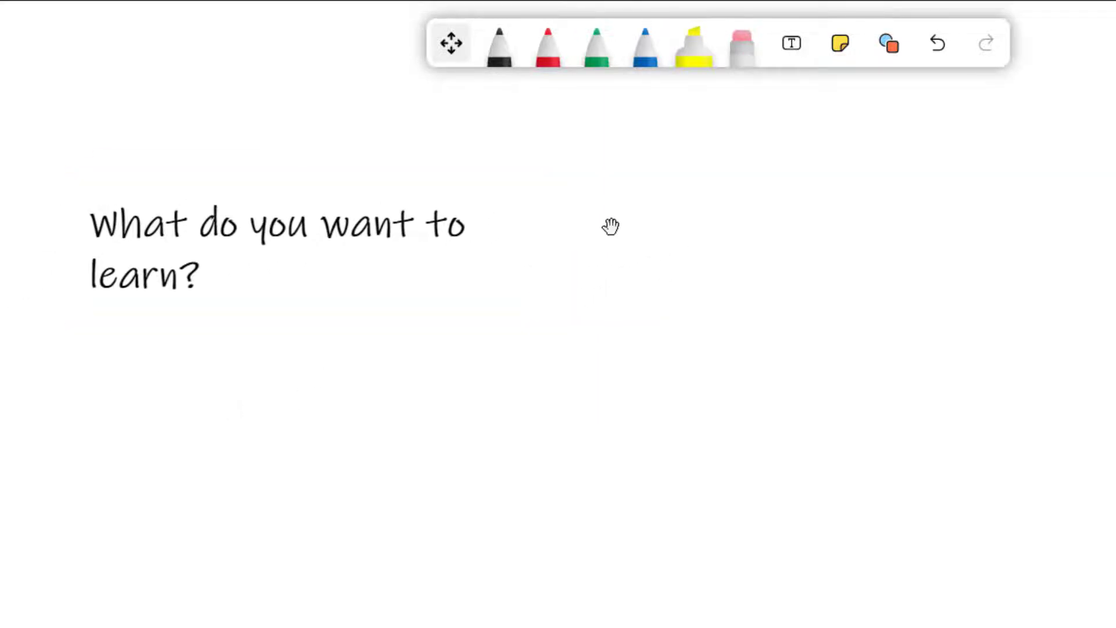
Add a text box below the question listing 'meet people' and 'Learn customer service' on separate lines
click(776, 67)
click(792, 50)
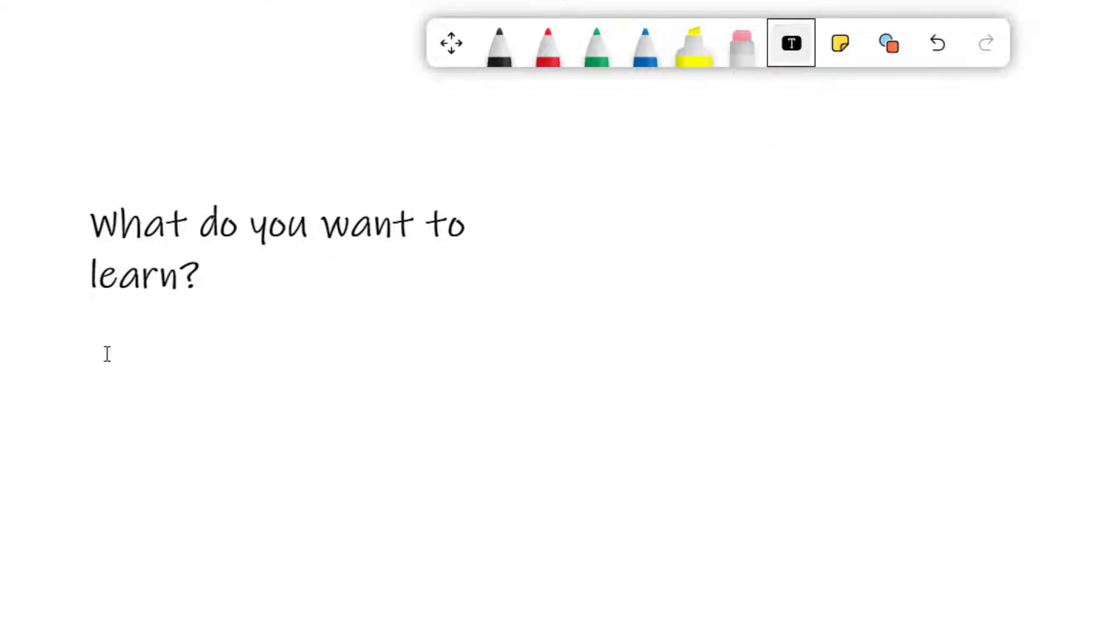
click(83, 395)
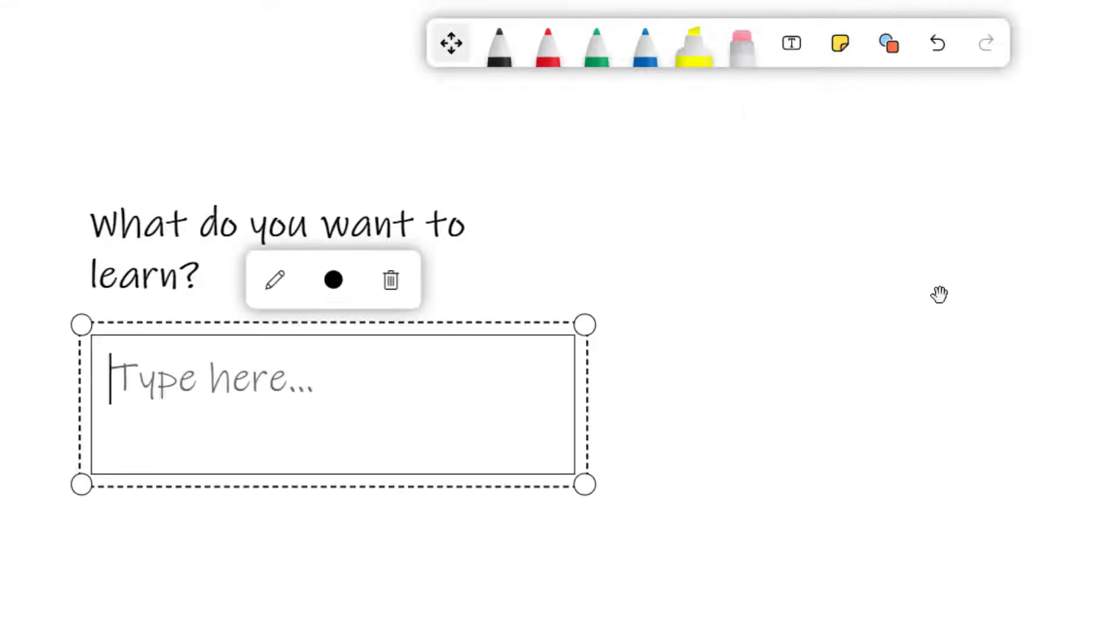
text(meet p)
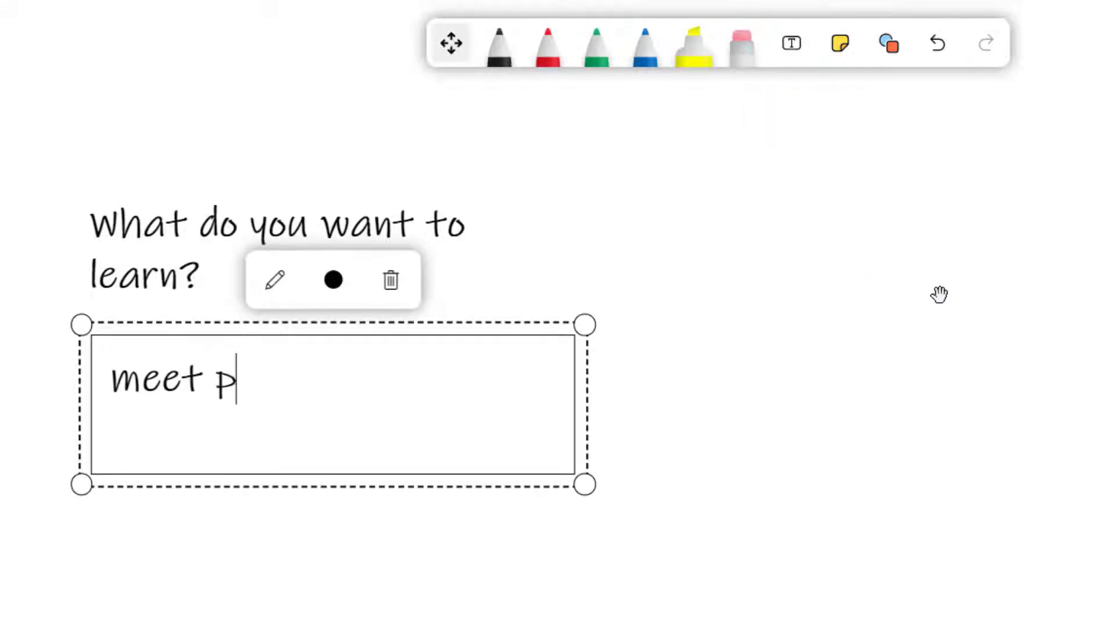
text(eople)
key(Return)
text(Learn )
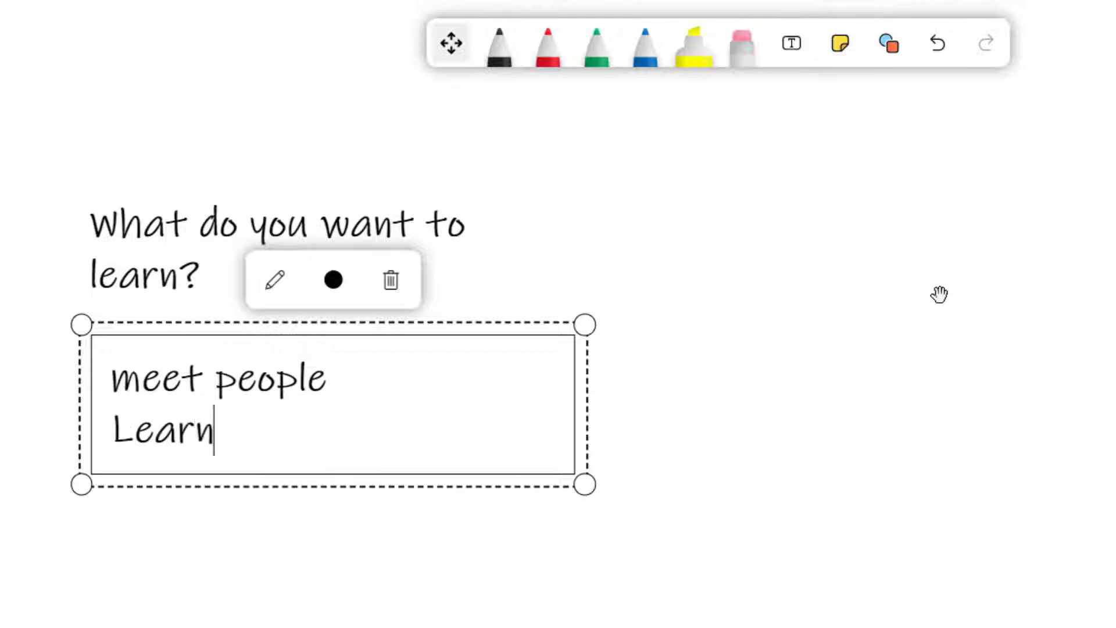
text(customer)
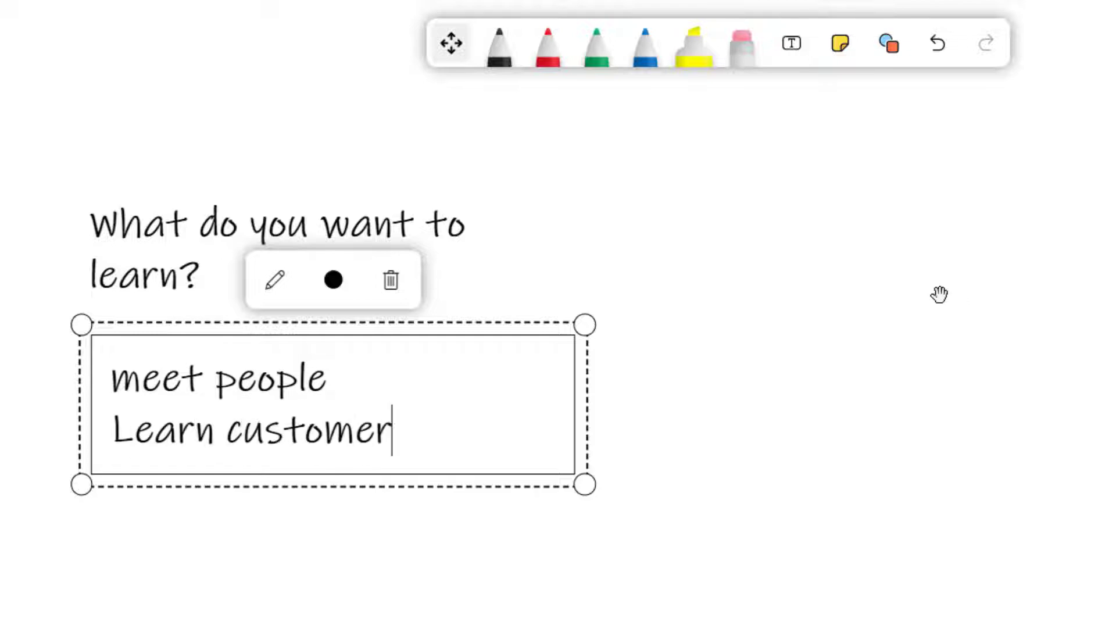
text( service)
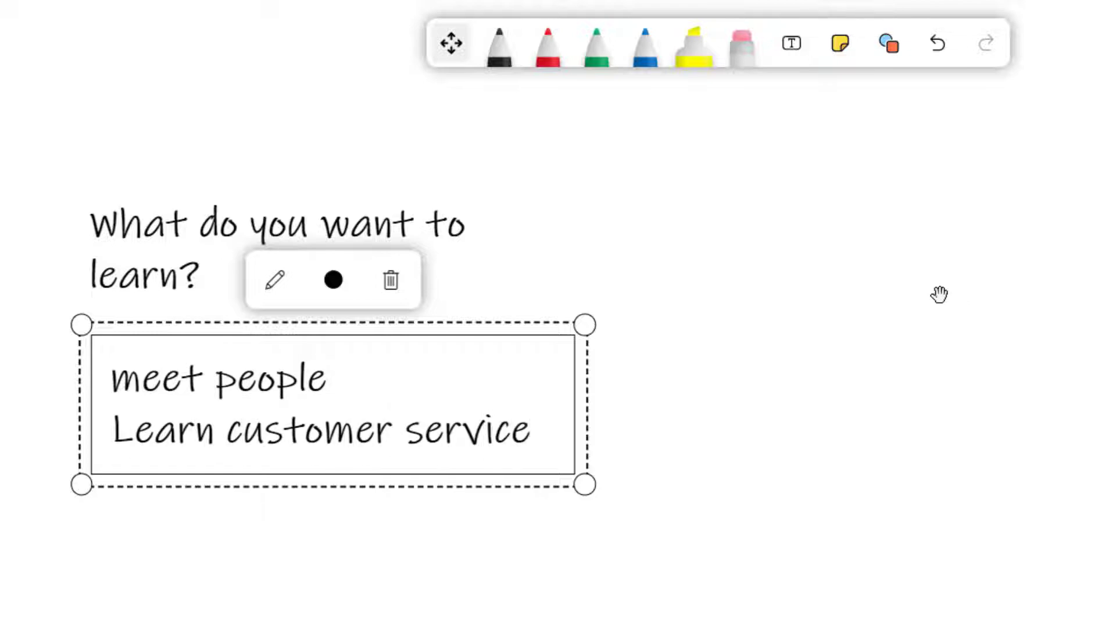
click(874, 355)
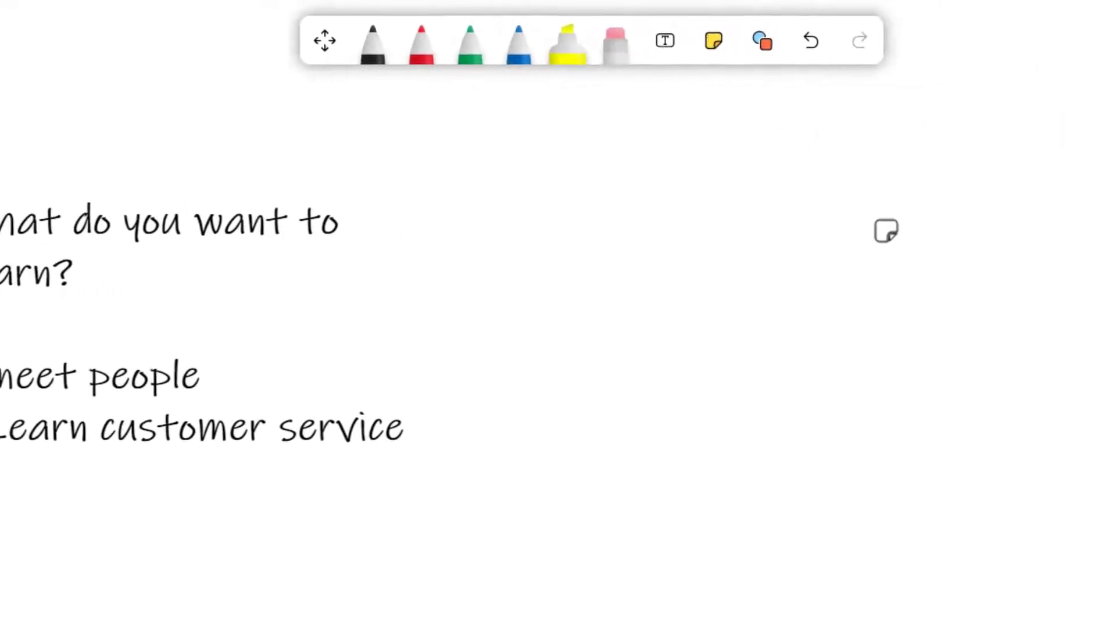
Place a yellow sticky note reading 'What do you want to learn?' then 'Meet people learn customer service'
click(1011, 228)
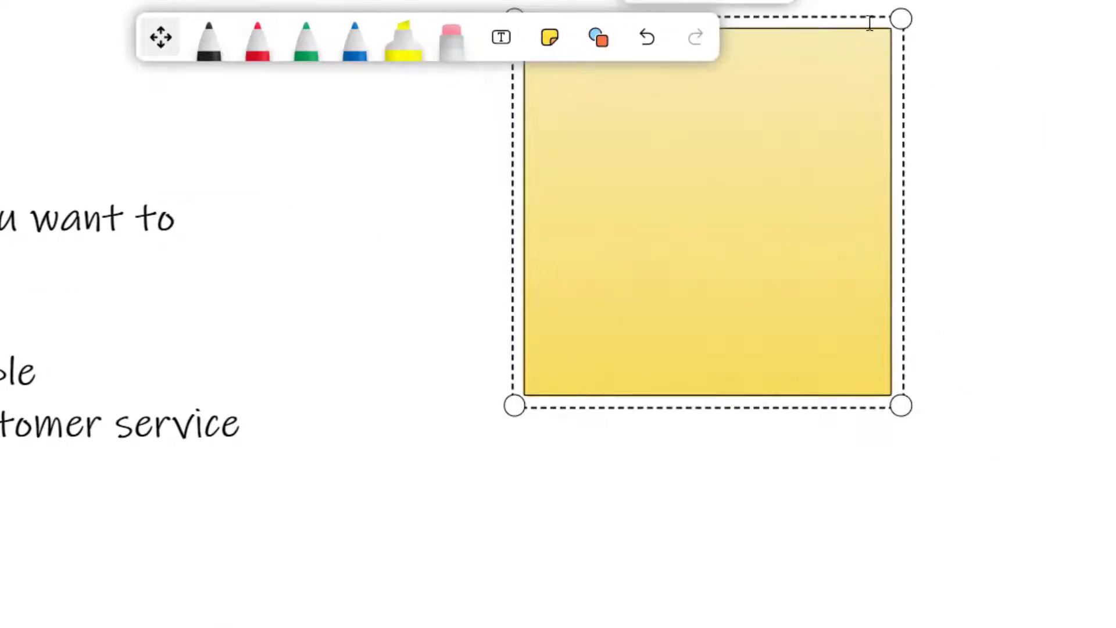
drag(865, 17, 910, 195)
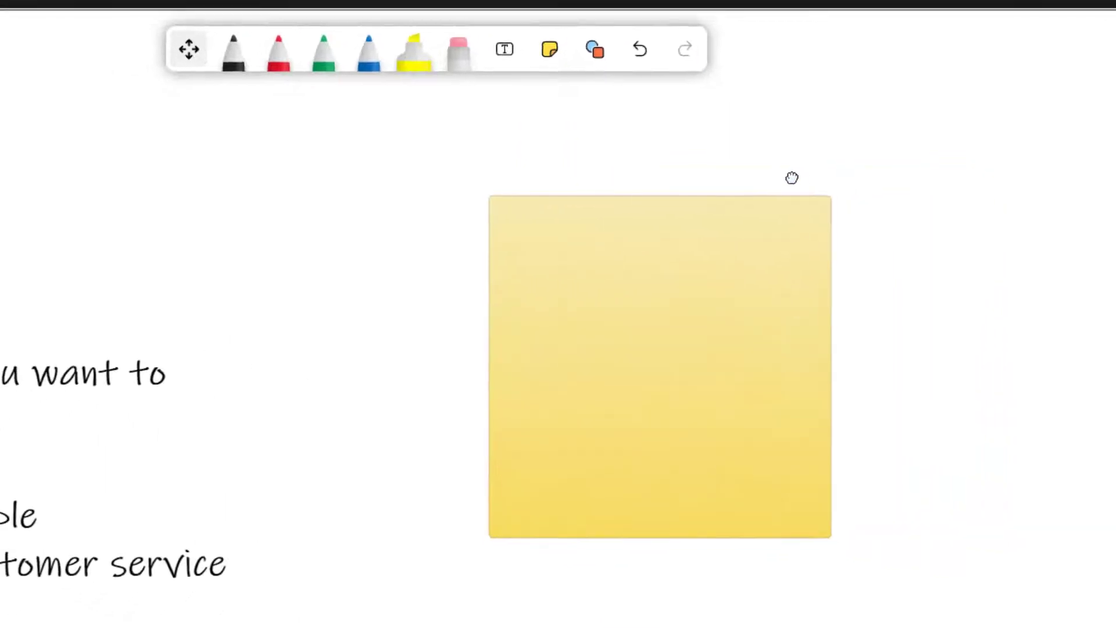
click(867, 191)
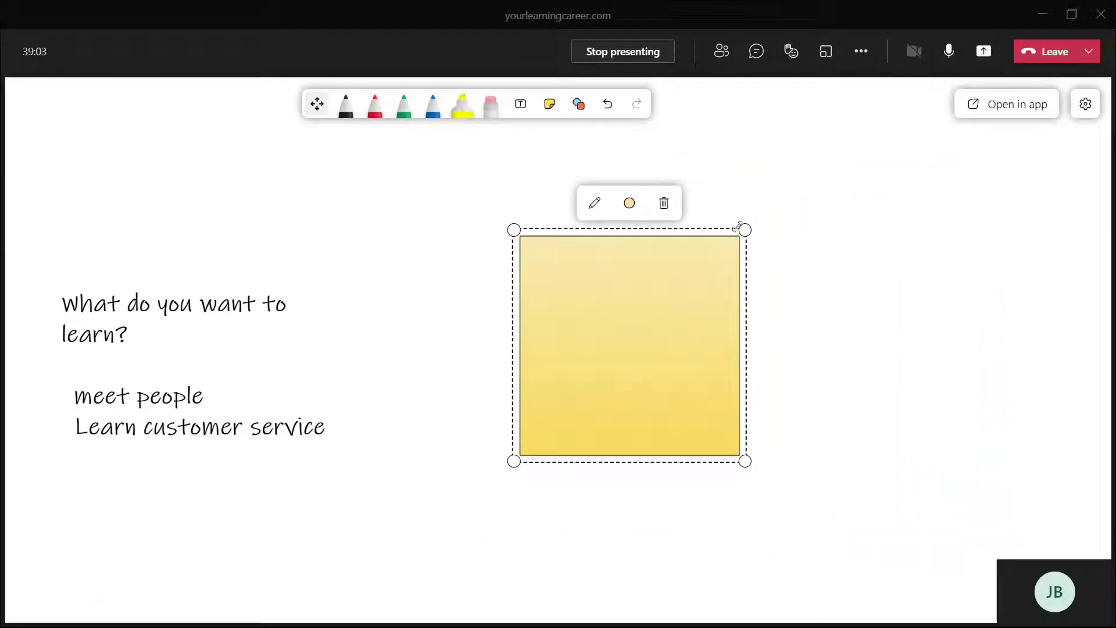
click(771, 166)
click(566, 268)
text(What do yiou w)
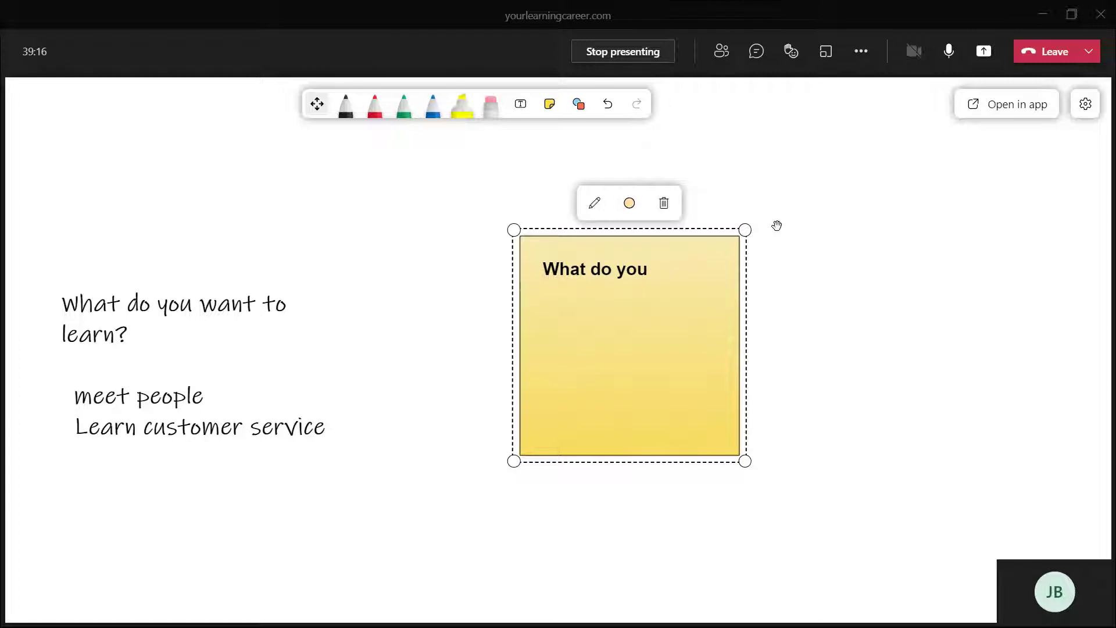
text(want to learn)
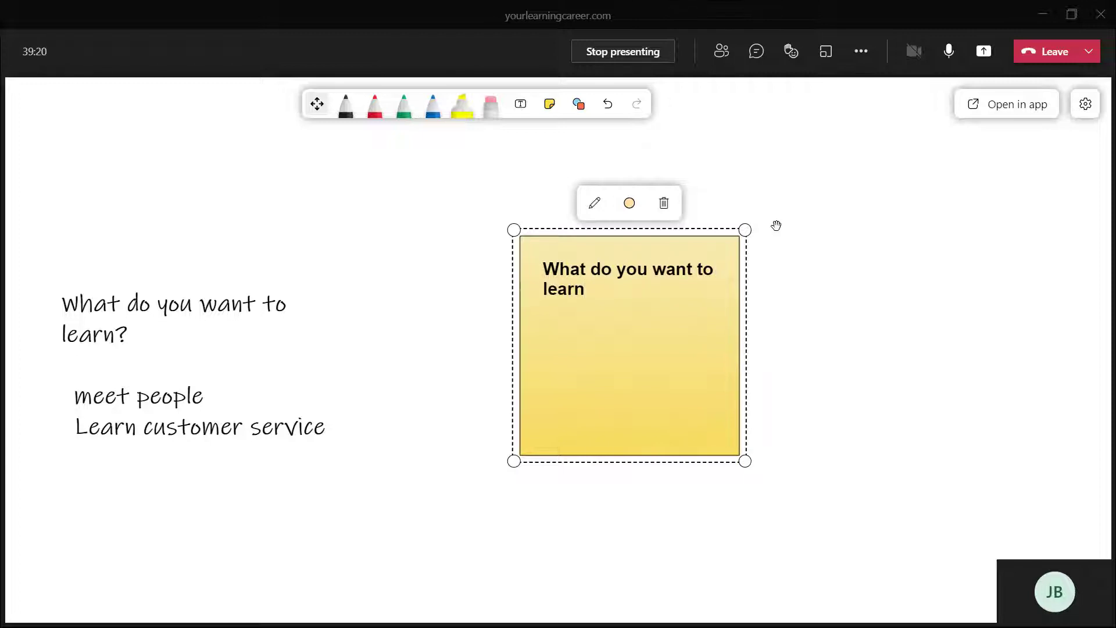
text(?)
key(Return)
key(Return)
text(Meet people )
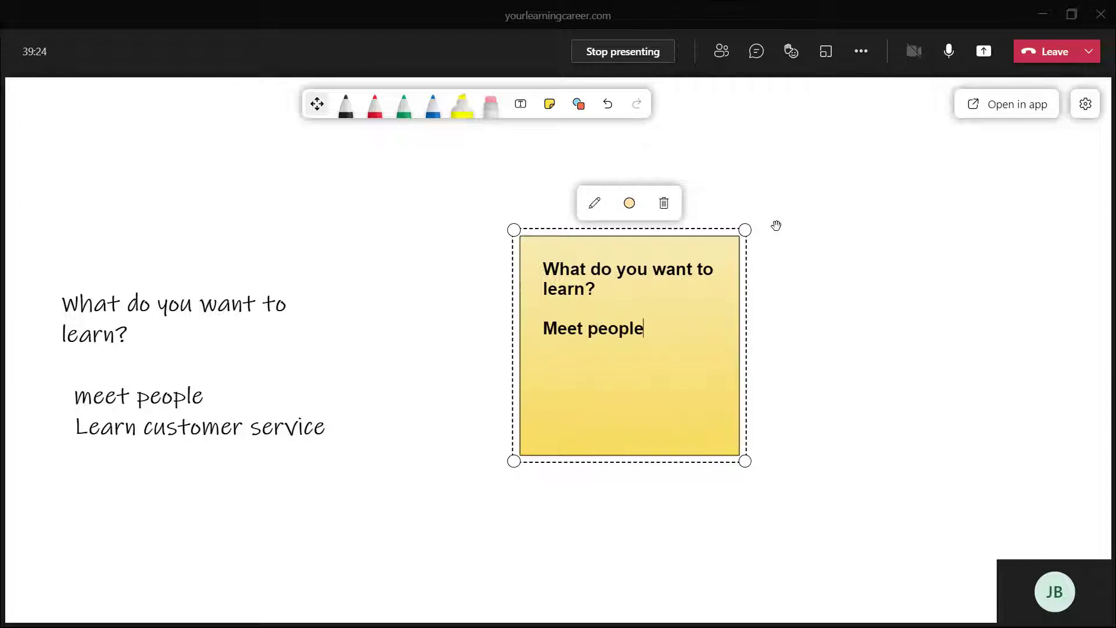
text(learn customer )
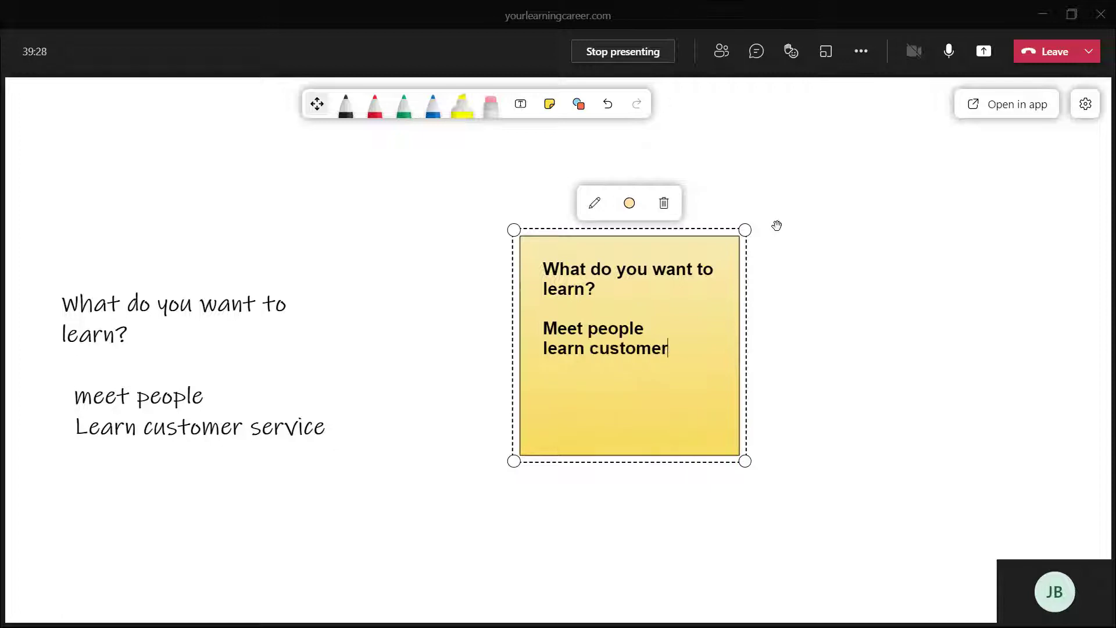
text(service)
Add a light-green sticky note titled 'Parking Lot' to the right of the yellow note
drag(927, 349, 551, 239)
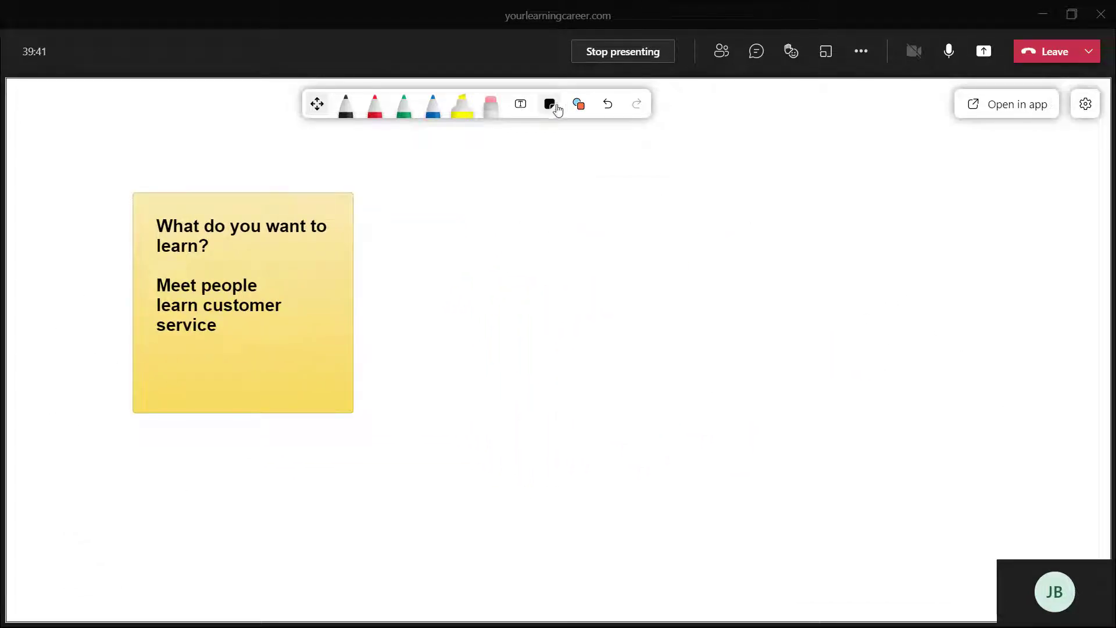
click(550, 103)
click(554, 166)
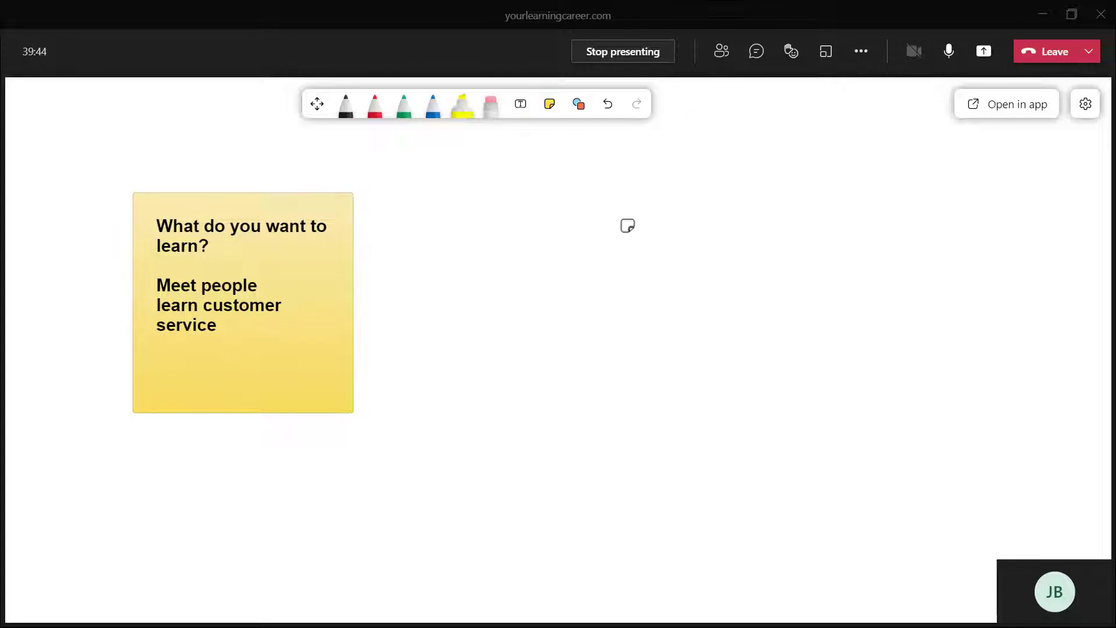
click(611, 233)
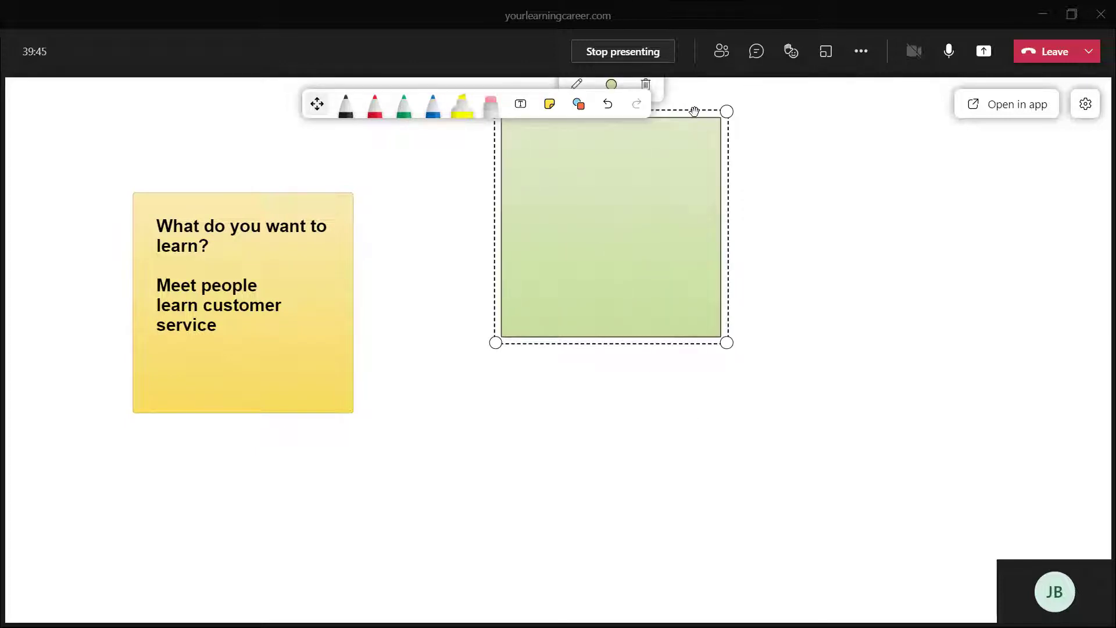
drag(695, 110, 638, 285)
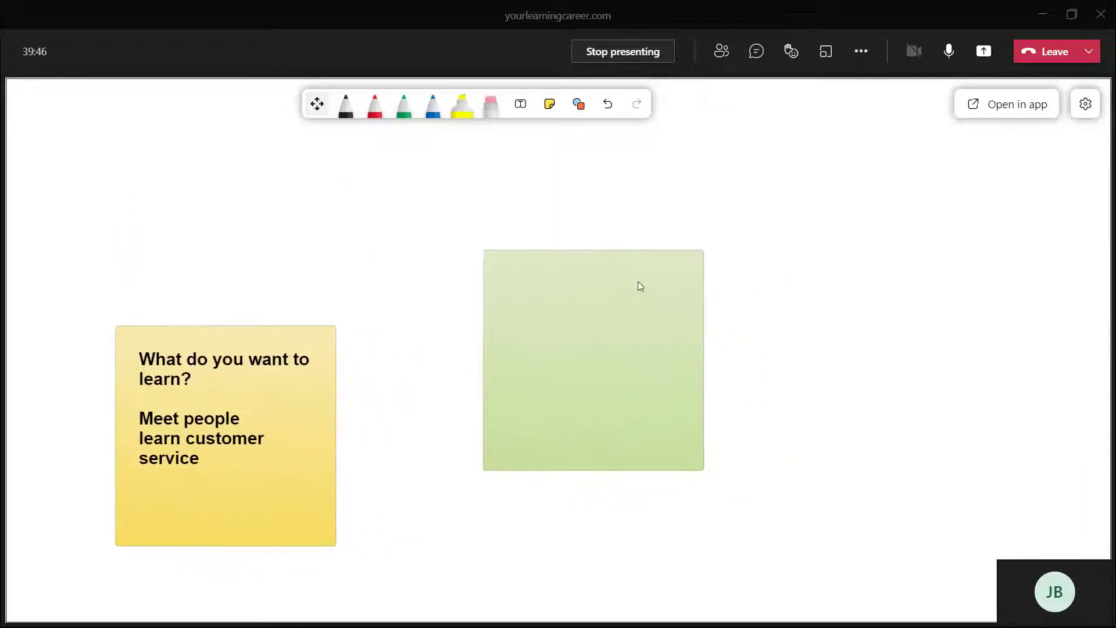
click(548, 294)
text(Parking Log)
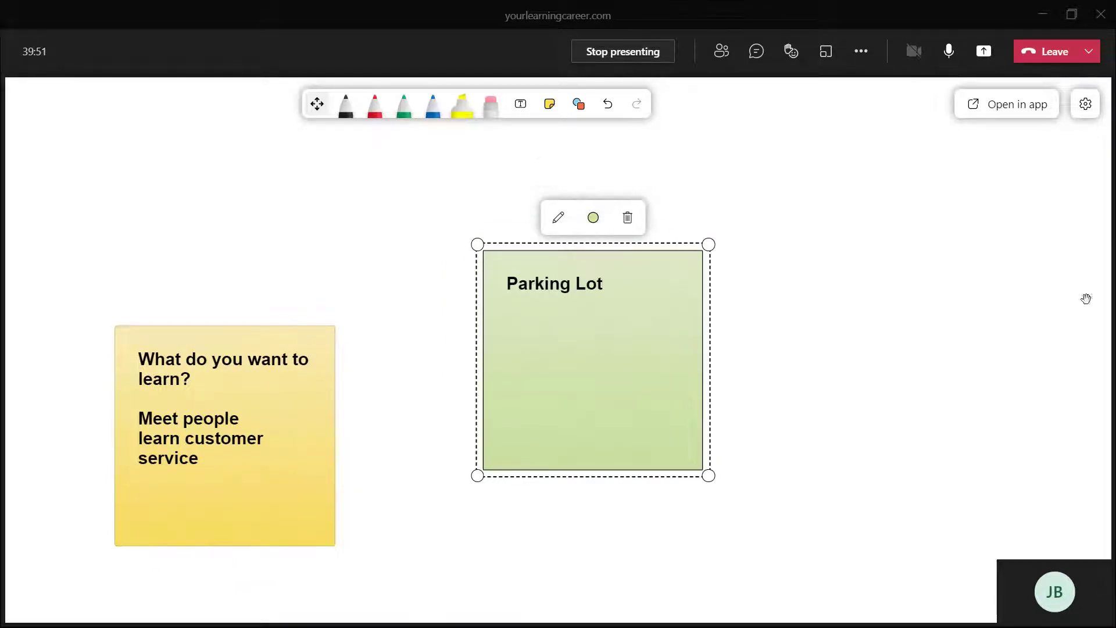
click(882, 377)
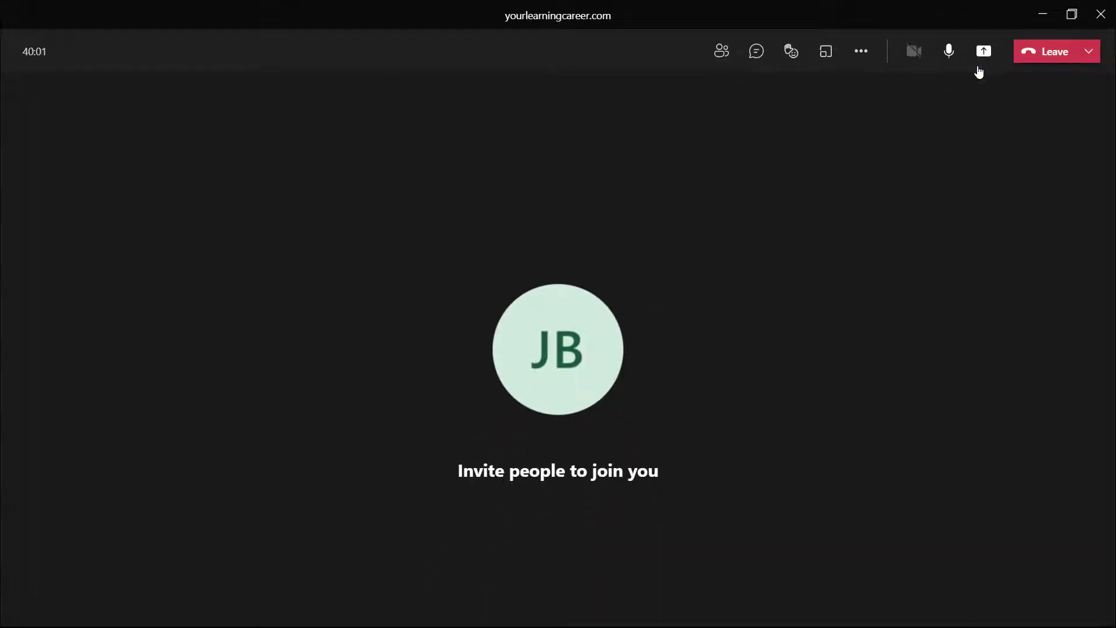
Bring up the meeting's Share content options to reshare the whiteboard
click(984, 56)
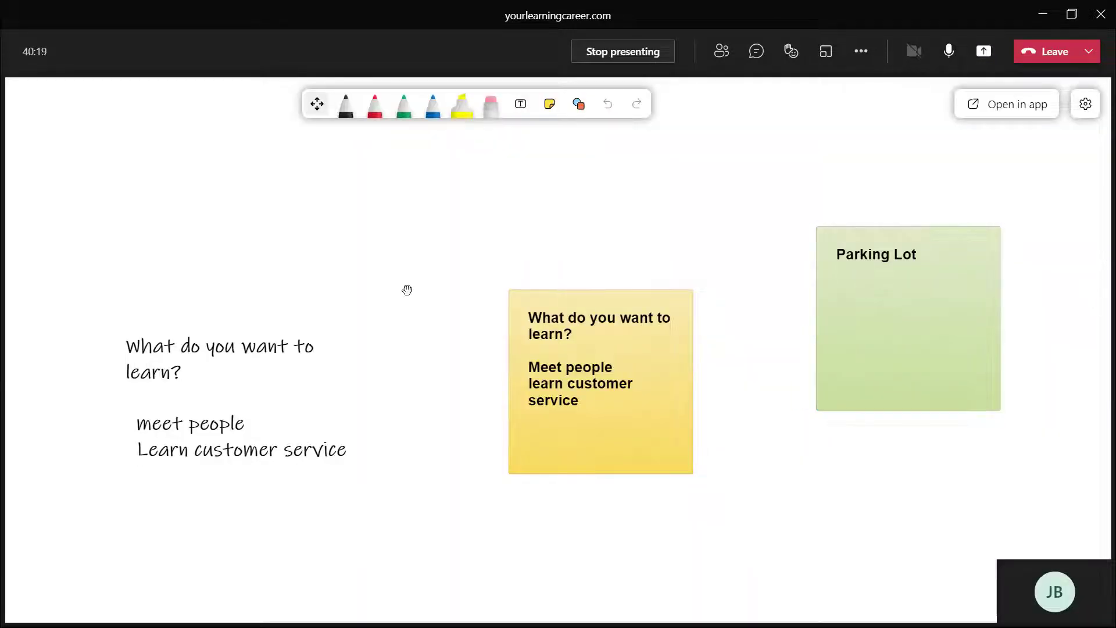
Add 'where do I go for help?' beneath the Parking Lot note's title
click(853, 281)
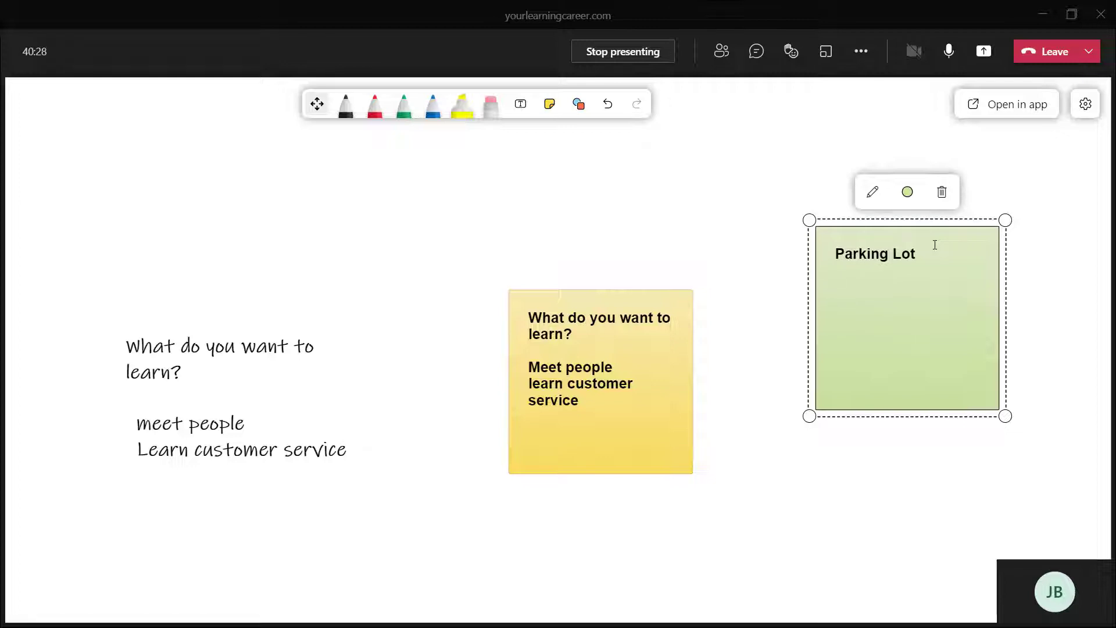
text(where do I go for help?)
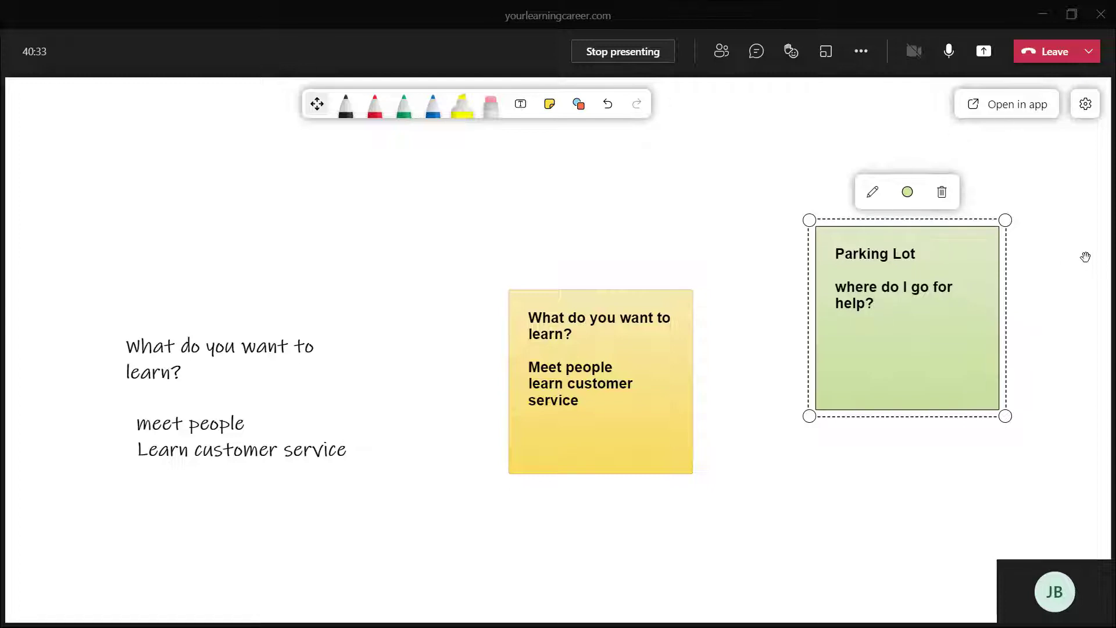
click(1067, 264)
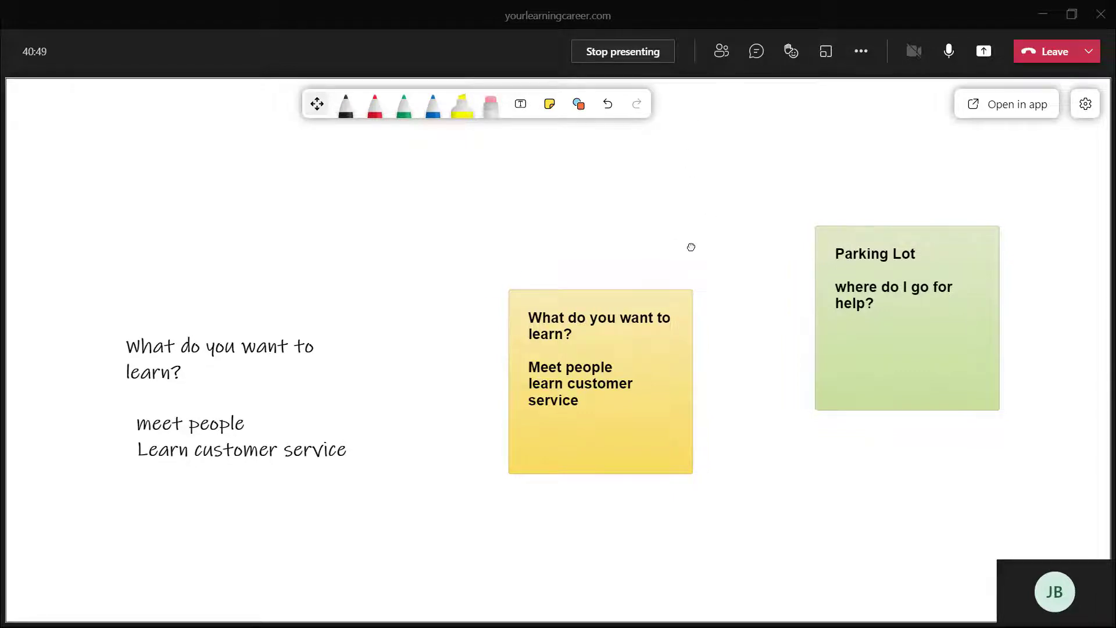
Pan and zoom around the notes and handwriting, then open the whiteboard Settings
drag(830, 247, 603, 254)
scroll(631, 259, down, 4)
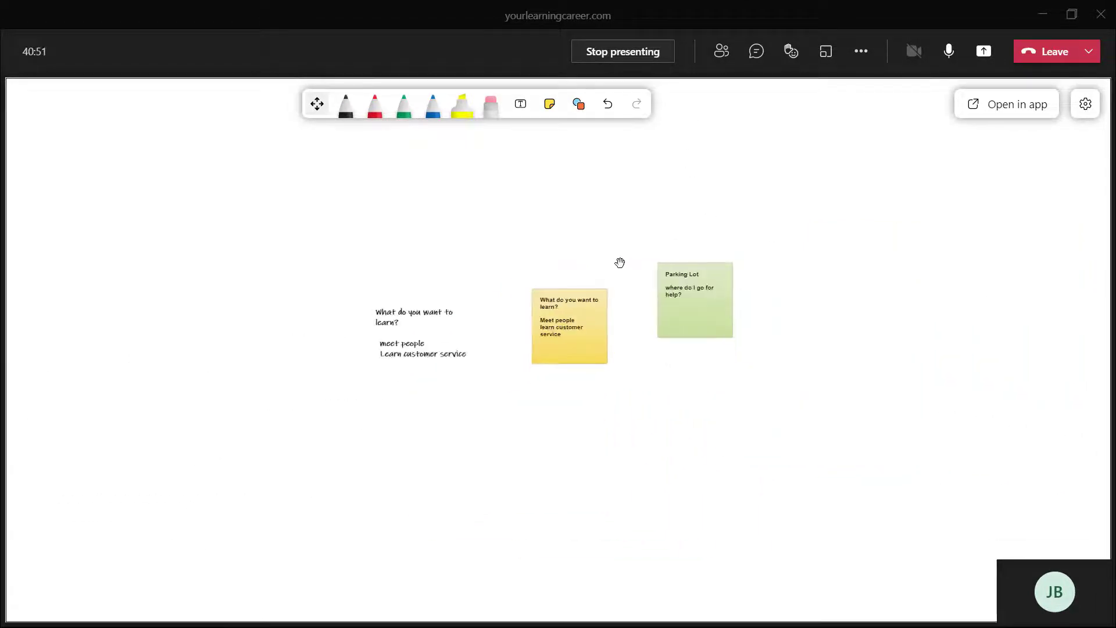
scroll(855, 317, down, 2)
scroll(872, 333, down, 3)
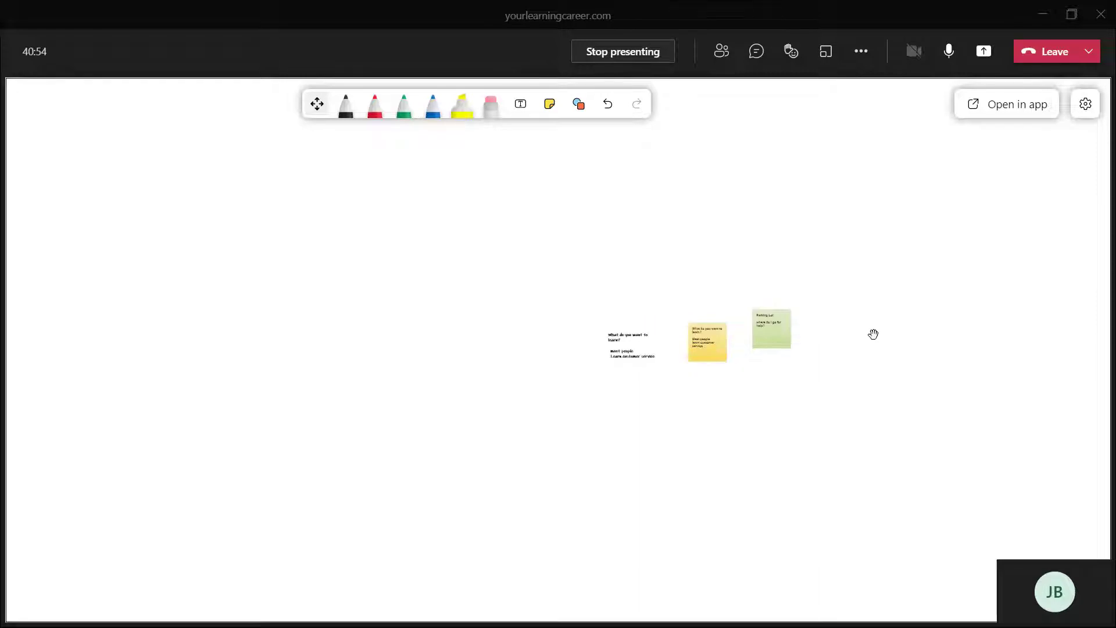
scroll(935, 365, up, 5)
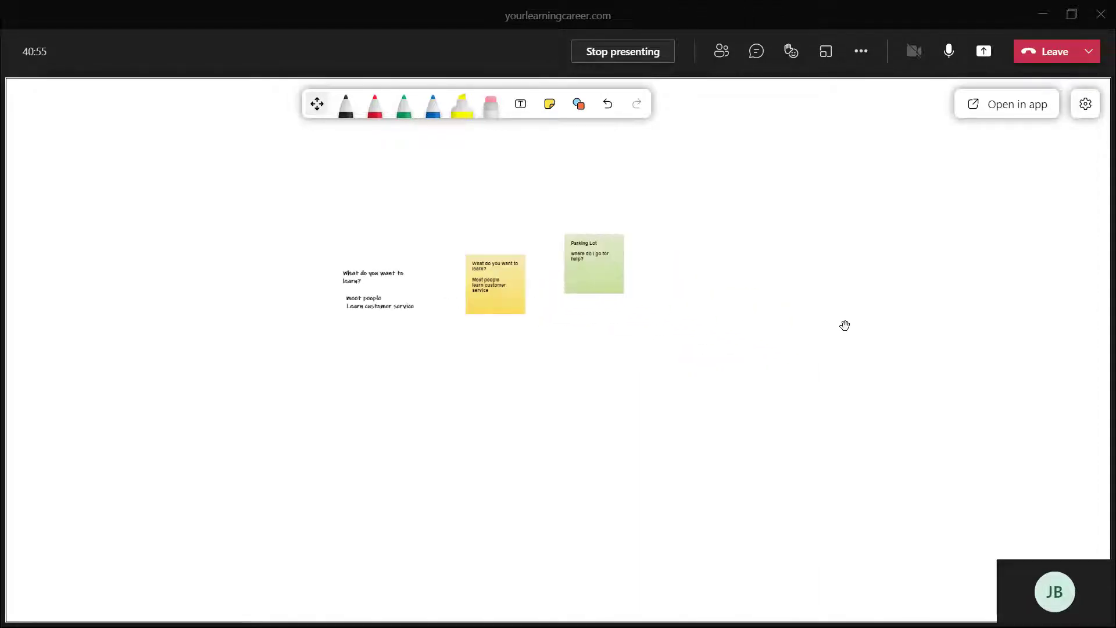
mouse_move(847, 324)
mouse_down()
mouse_move(638, 407)
mouse_move(438, 417)
mouse_move(842, 331)
mouse_up()
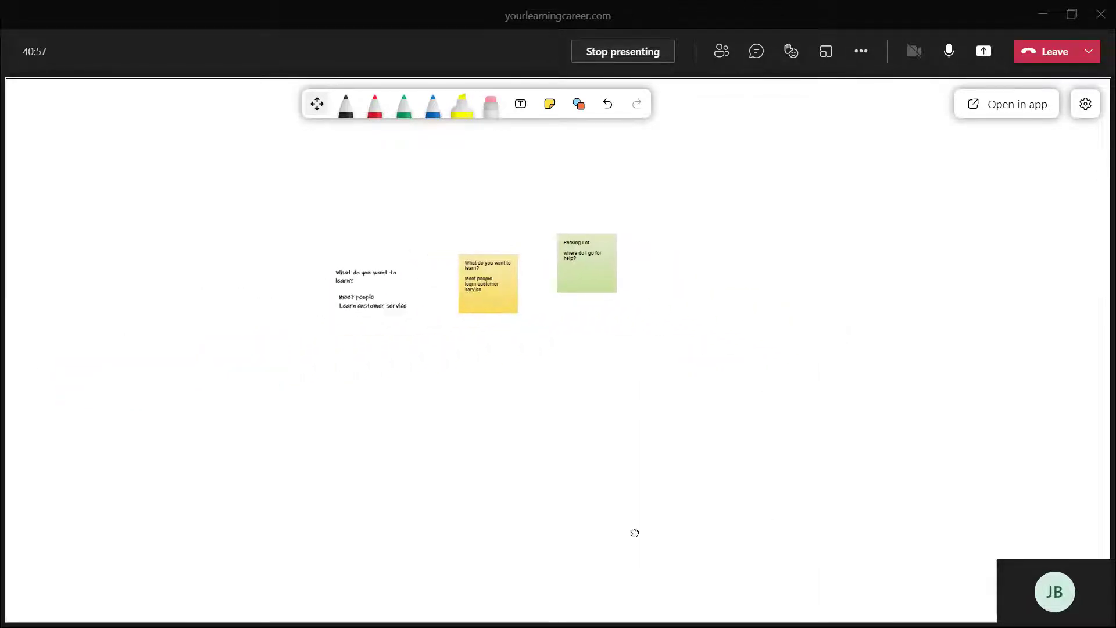
drag(786, 462, 484, 433)
scroll(486, 304, up, 4)
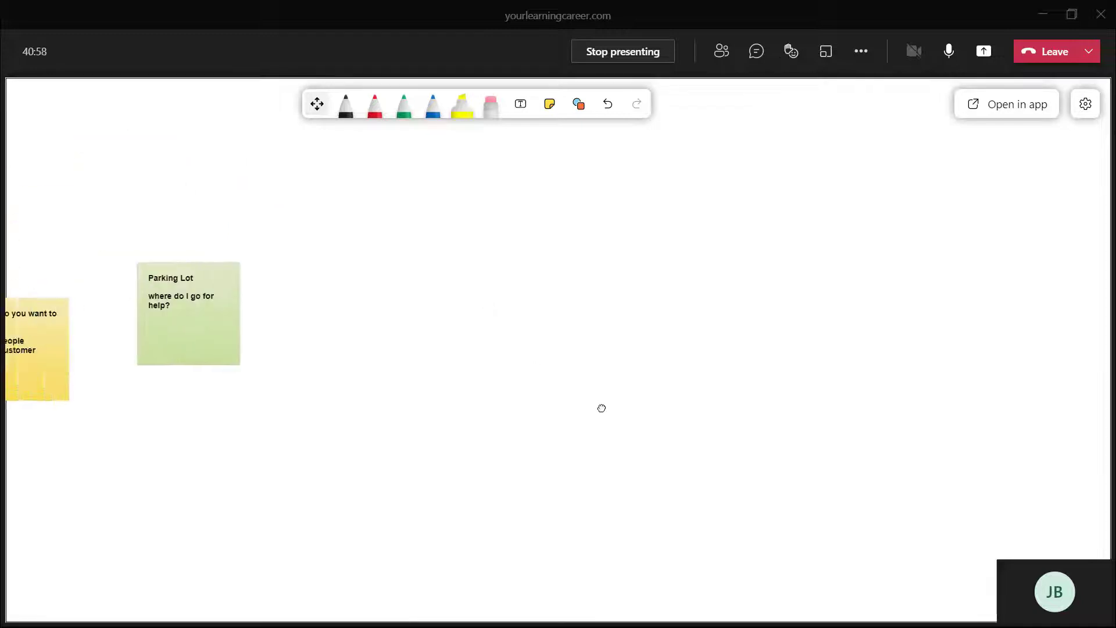
drag(436, 221, 601, 406)
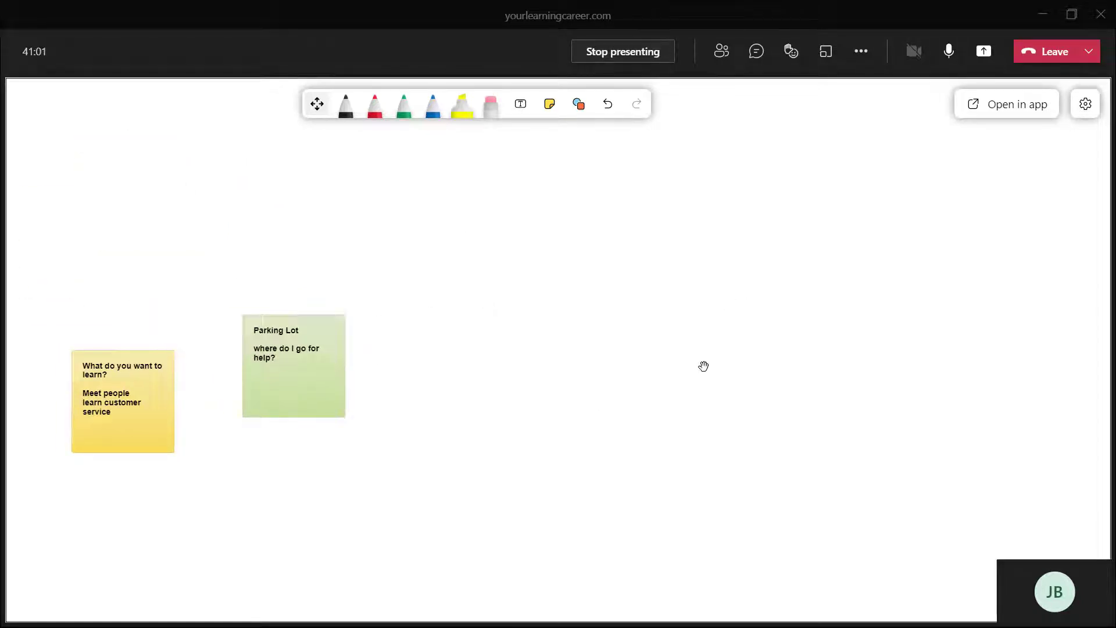
drag(709, 309, 476, 312)
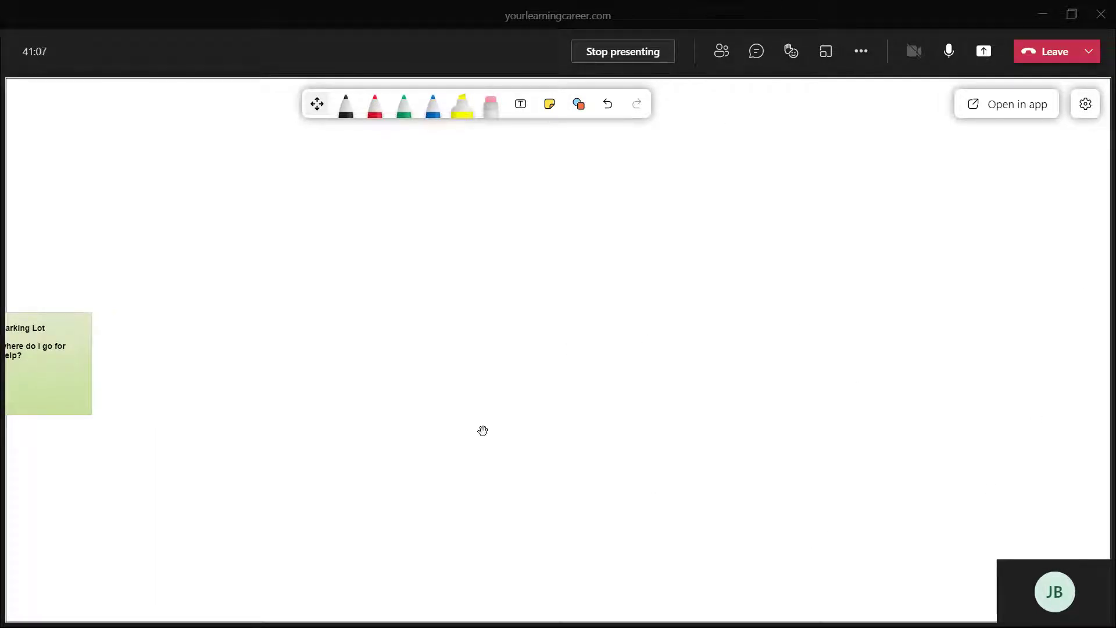
drag(423, 346, 772, 311)
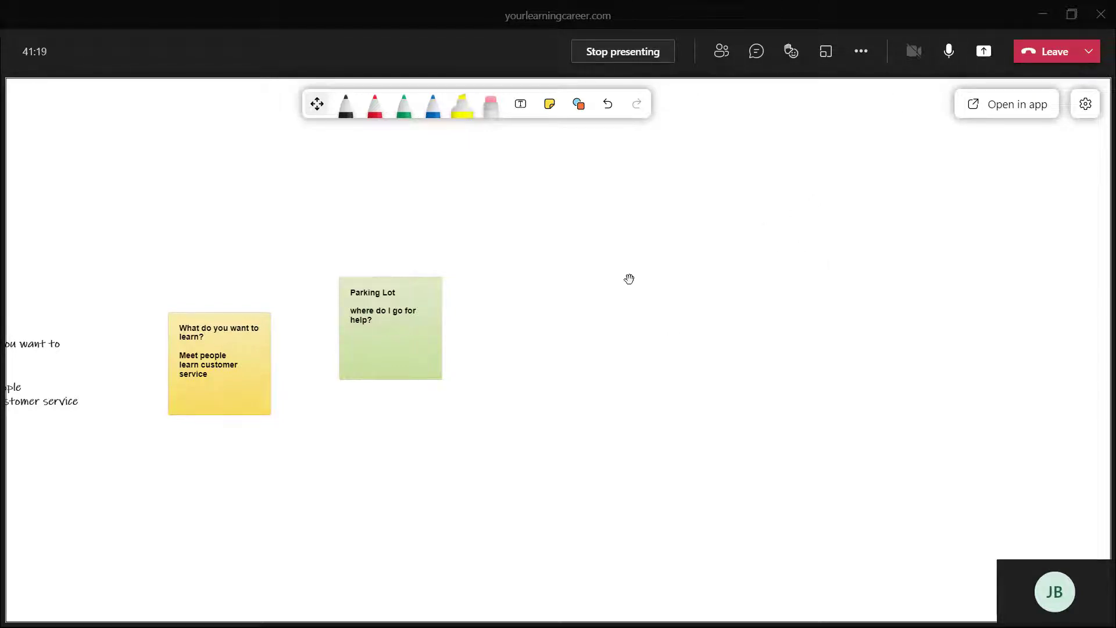
click(1086, 104)
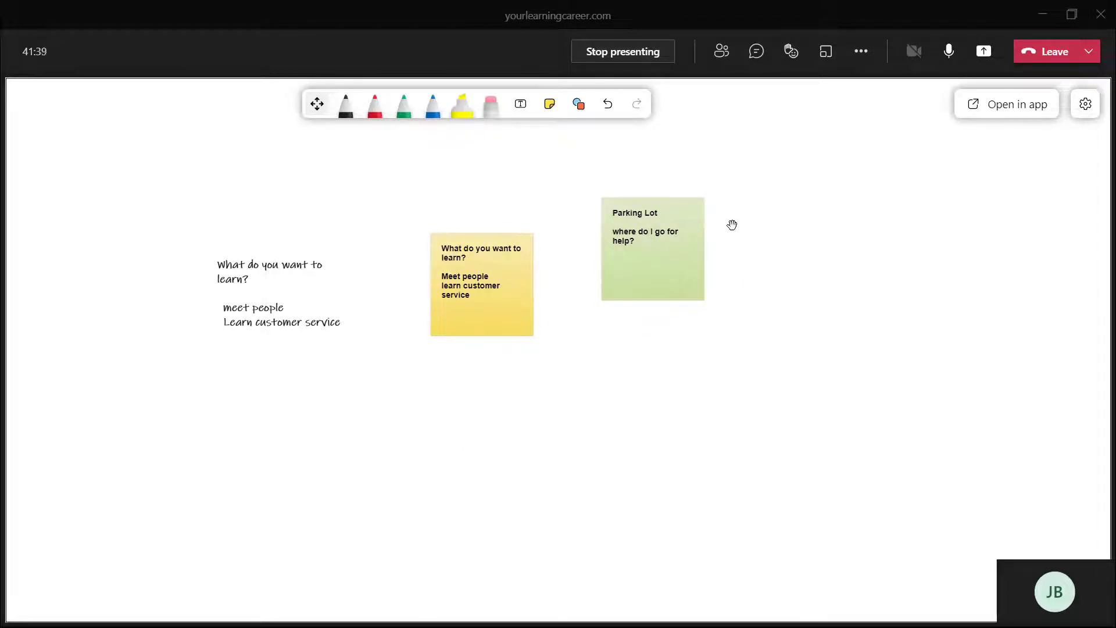
Turn on 'Other participants can edit' in Settings and close the panel
click(1083, 109)
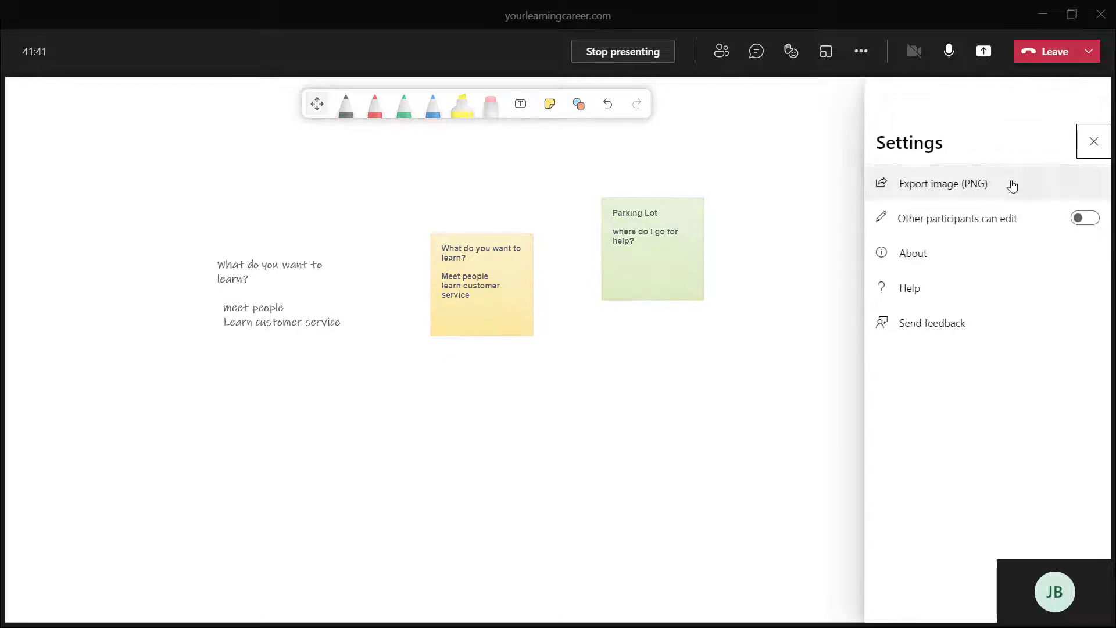
click(1084, 218)
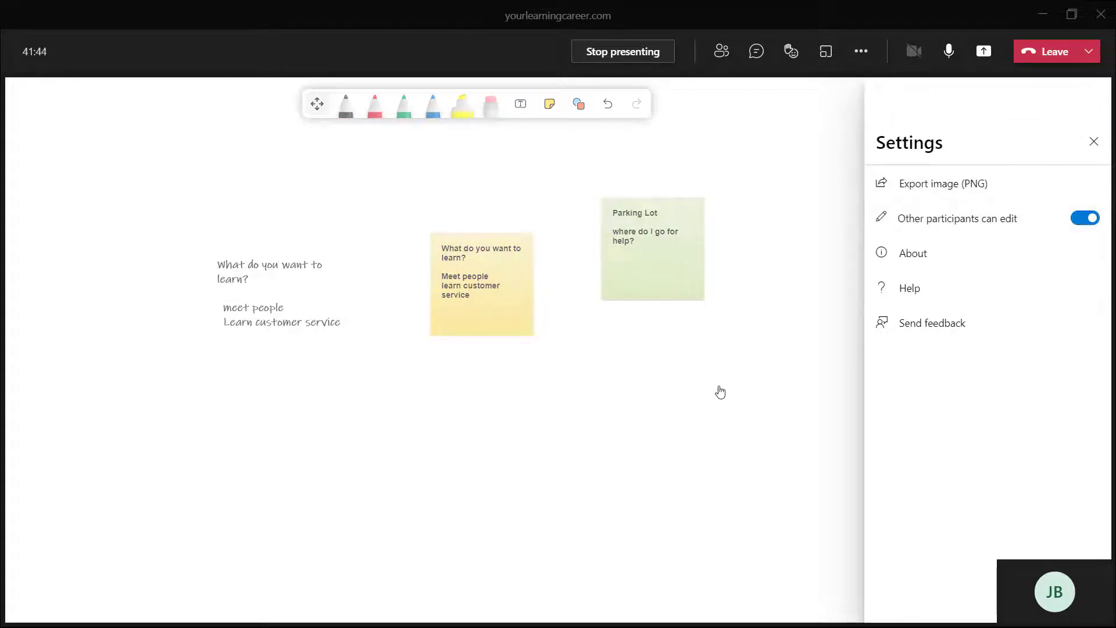
click(715, 378)
scroll(730, 299, left, 3)
scroll(560, 386, up, 5)
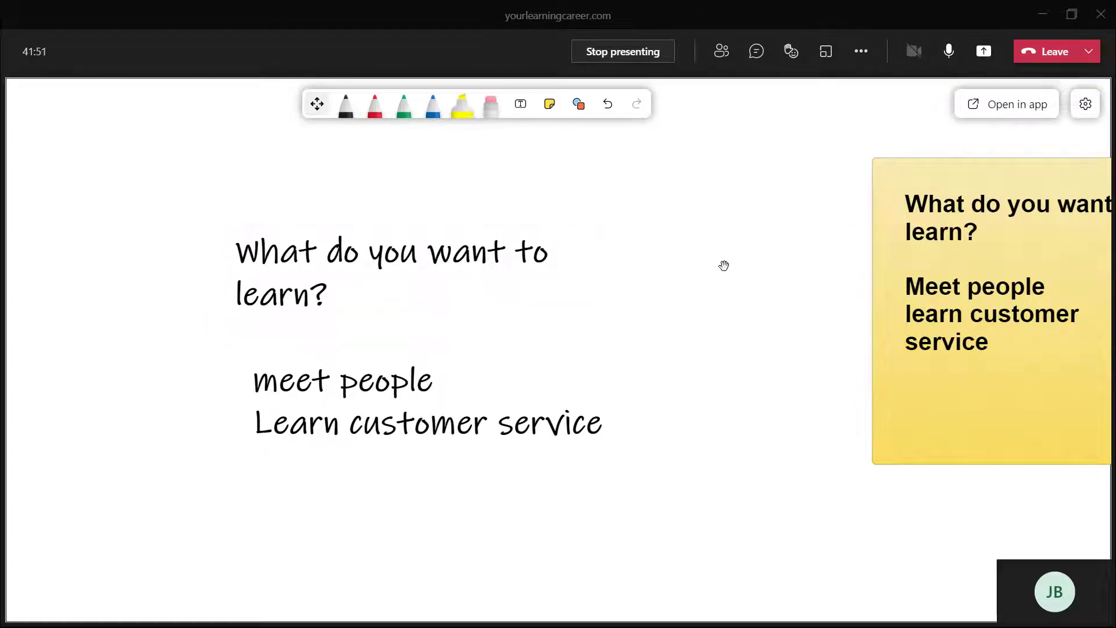
drag(722, 264, 740, 197)
Place a trial text box, select the yellow note, then recheck the edit permission in Settings
click(521, 105)
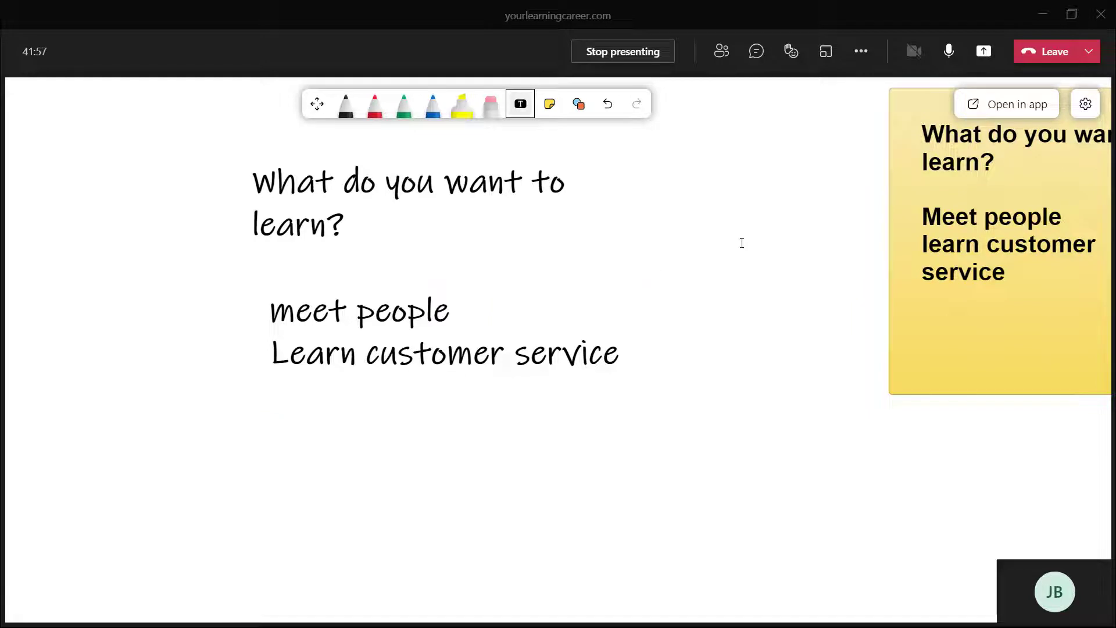
click(785, 209)
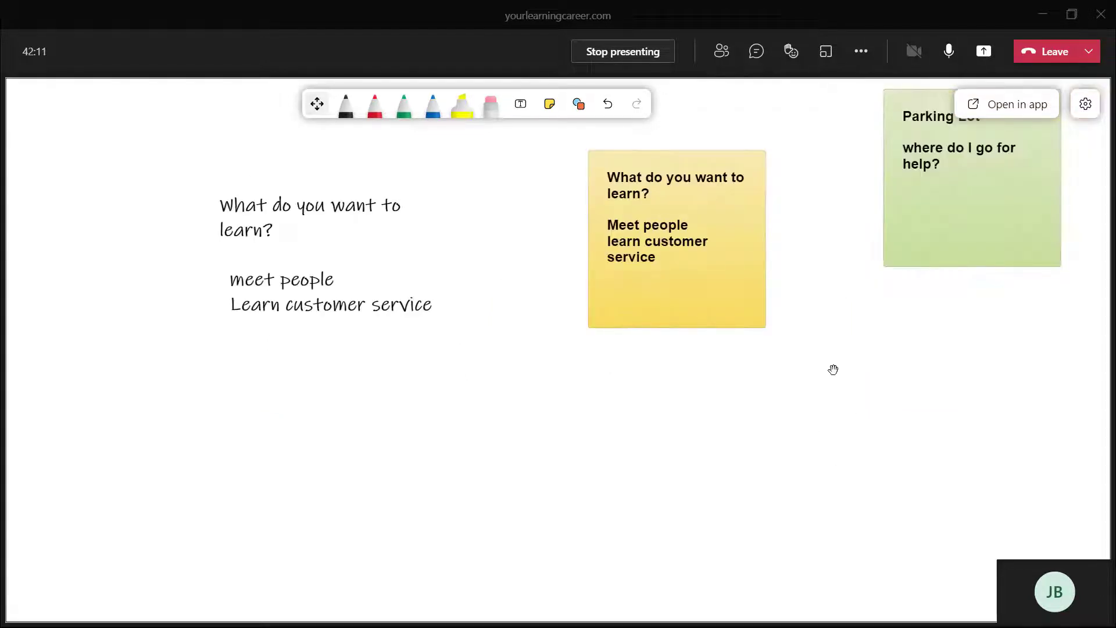
scroll(833, 365, up, 3)
click(642, 331)
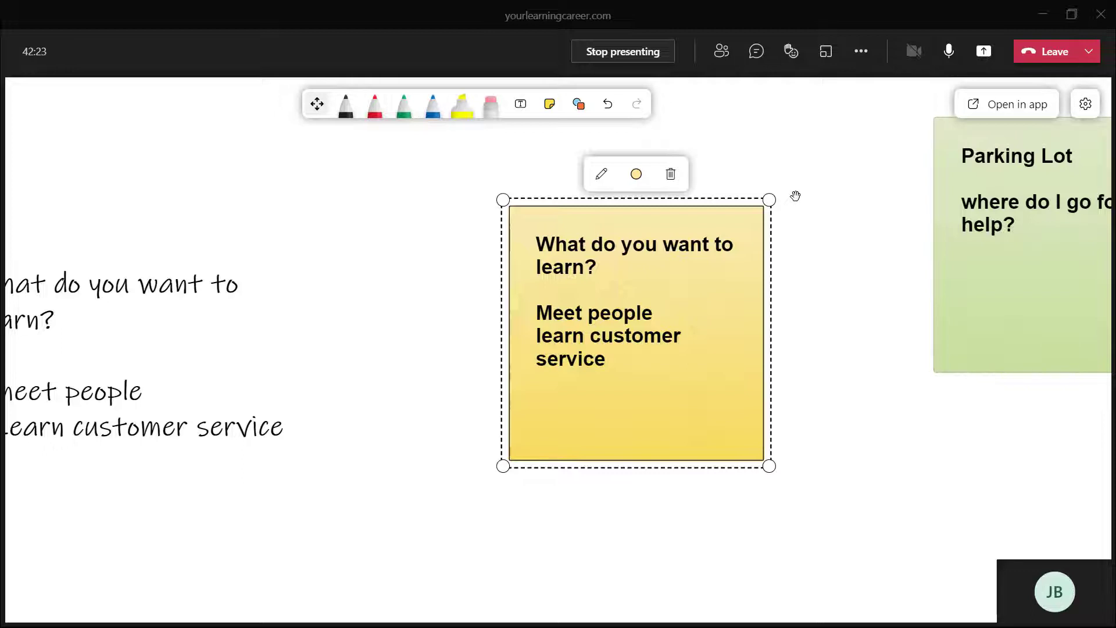
click(852, 198)
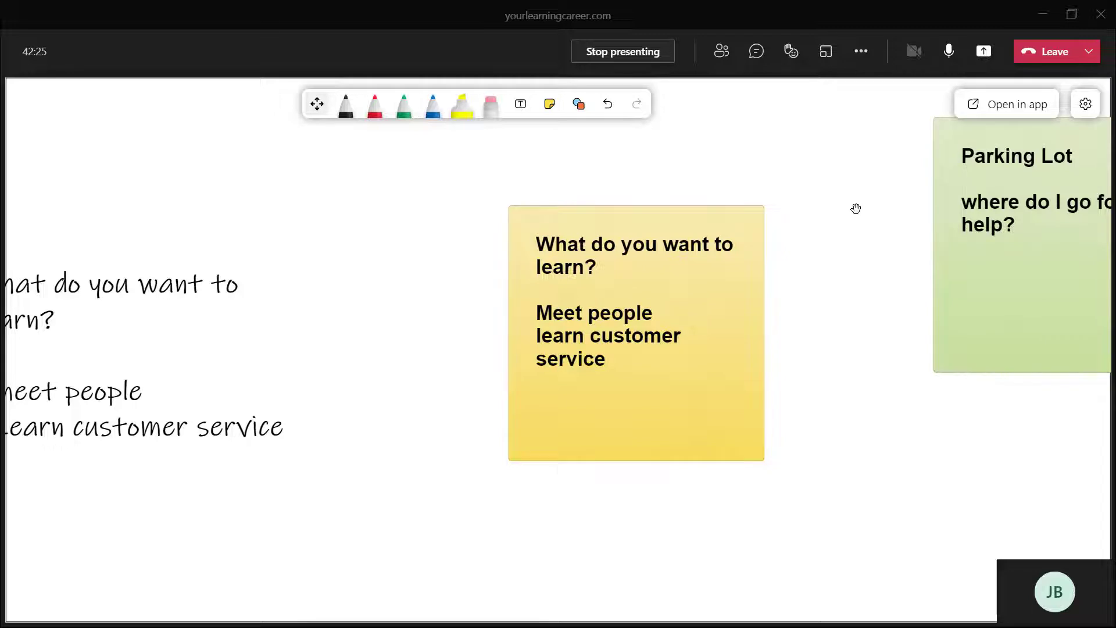
click(1085, 104)
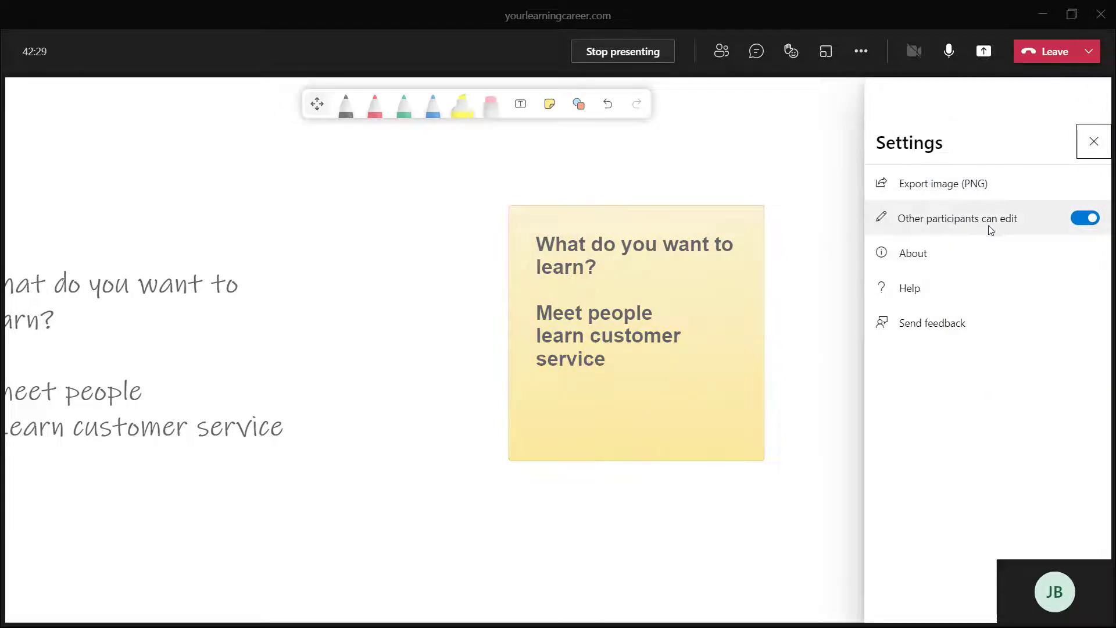
click(773, 150)
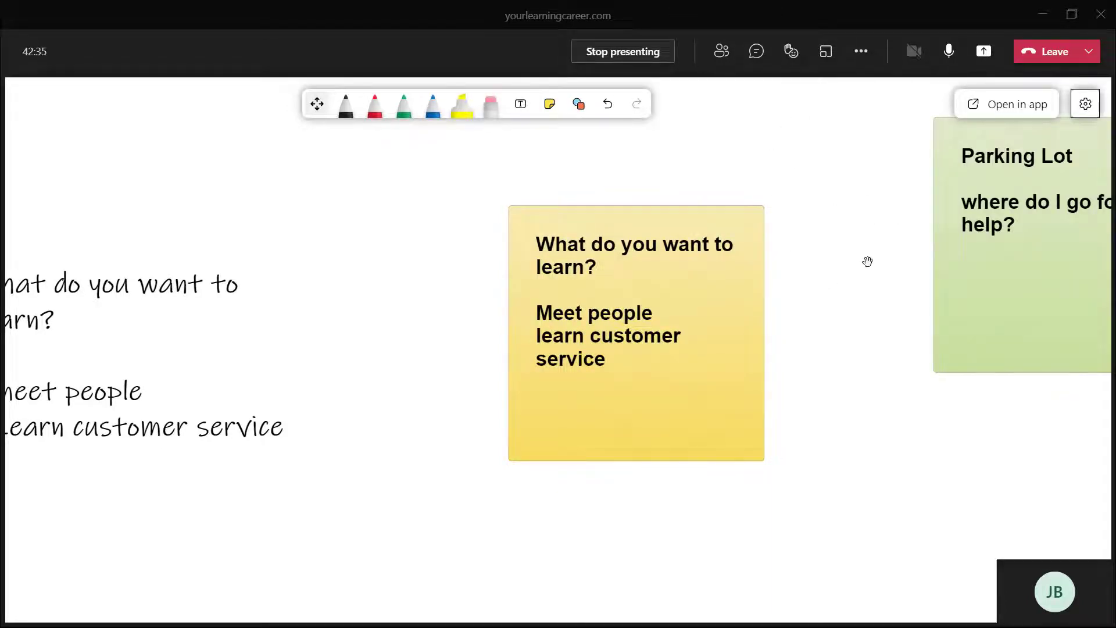
Pan the board to show the yellow learning-goals note beside the green Parking Lot note
drag(807, 227, 1049, 209)
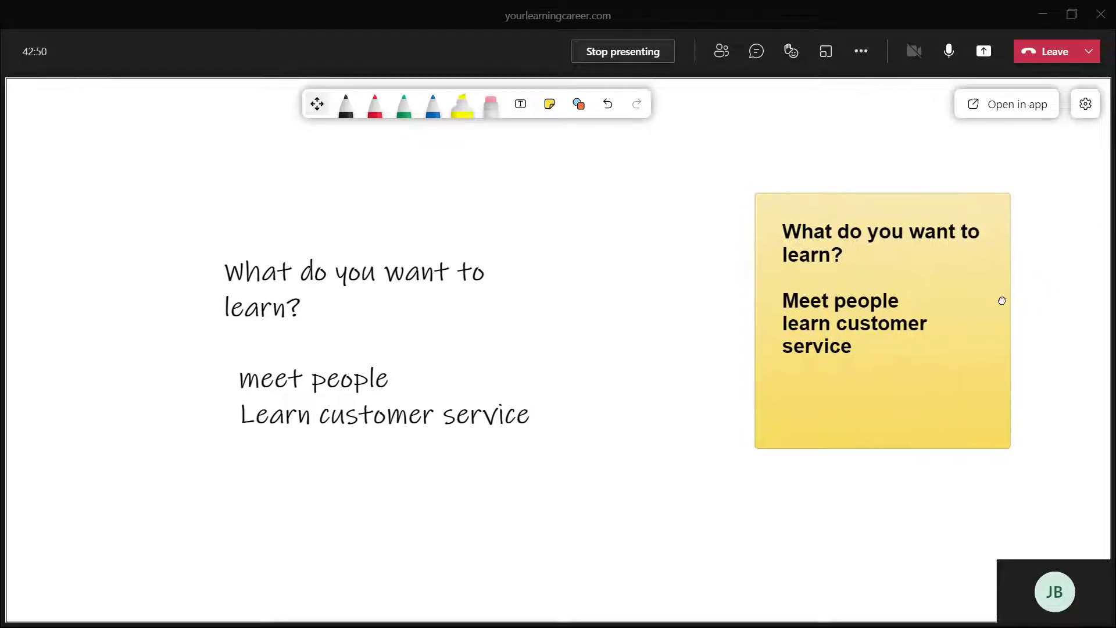
drag(1006, 267, 599, 326)
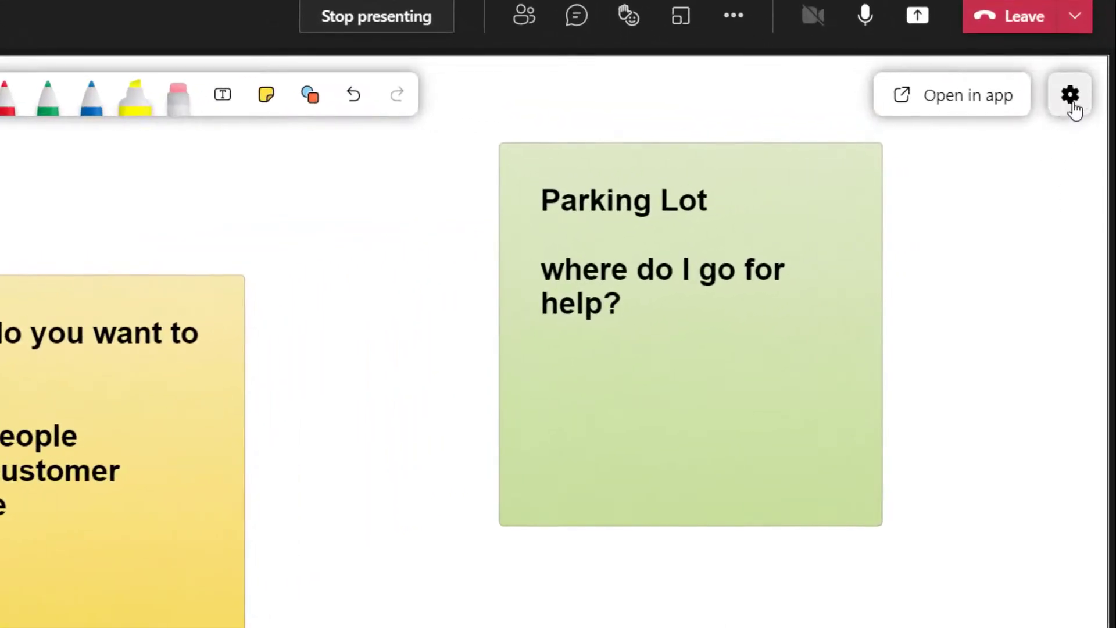
Export the board as a PNG image and open the downloaded Whiteboard (1).png file
click(1071, 98)
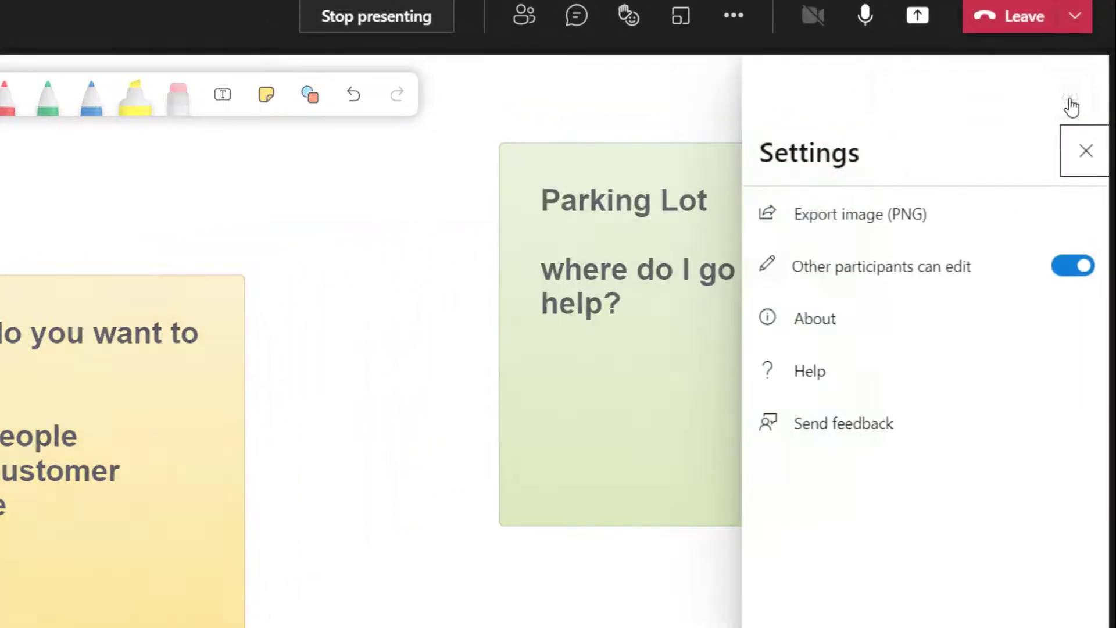
click(825, 221)
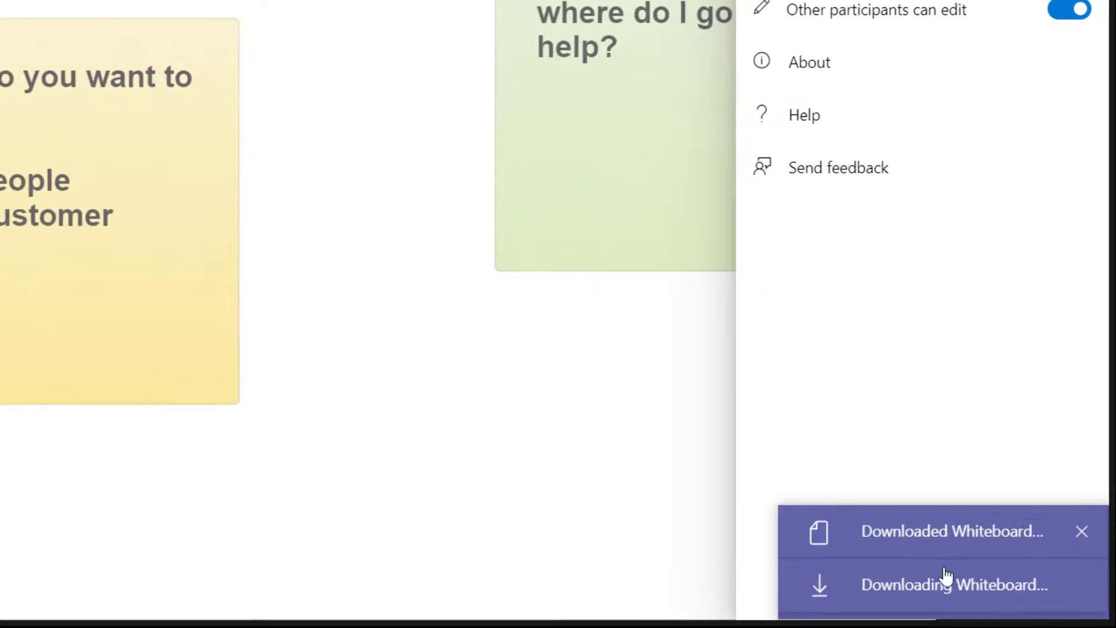
click(941, 586)
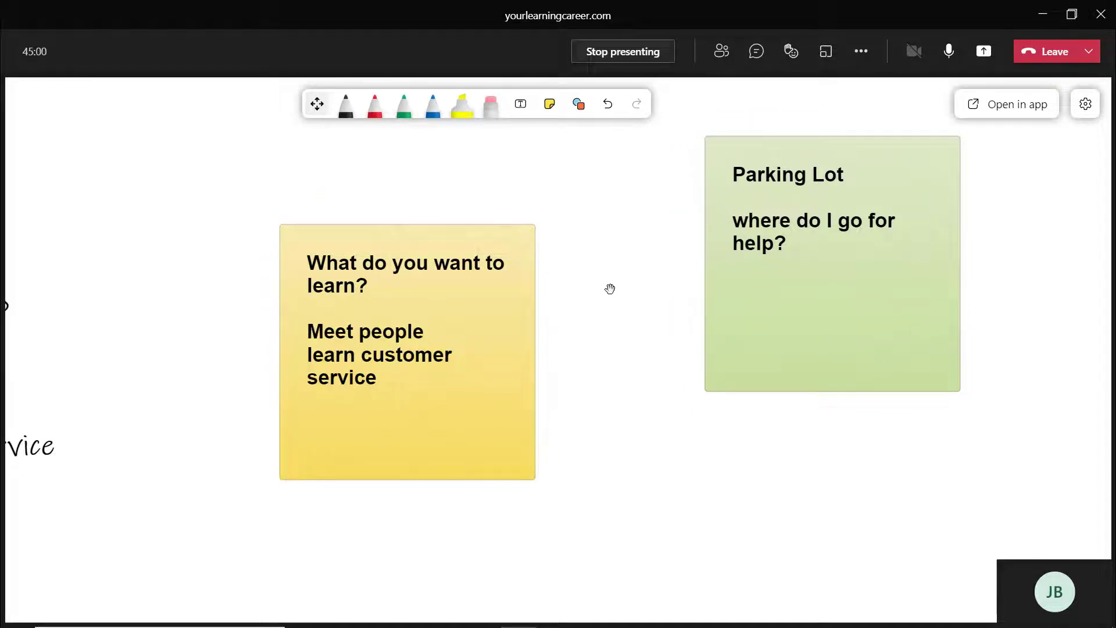
Scroll down the shared whiteboard in Teams
scroll(611, 307, down, 3)
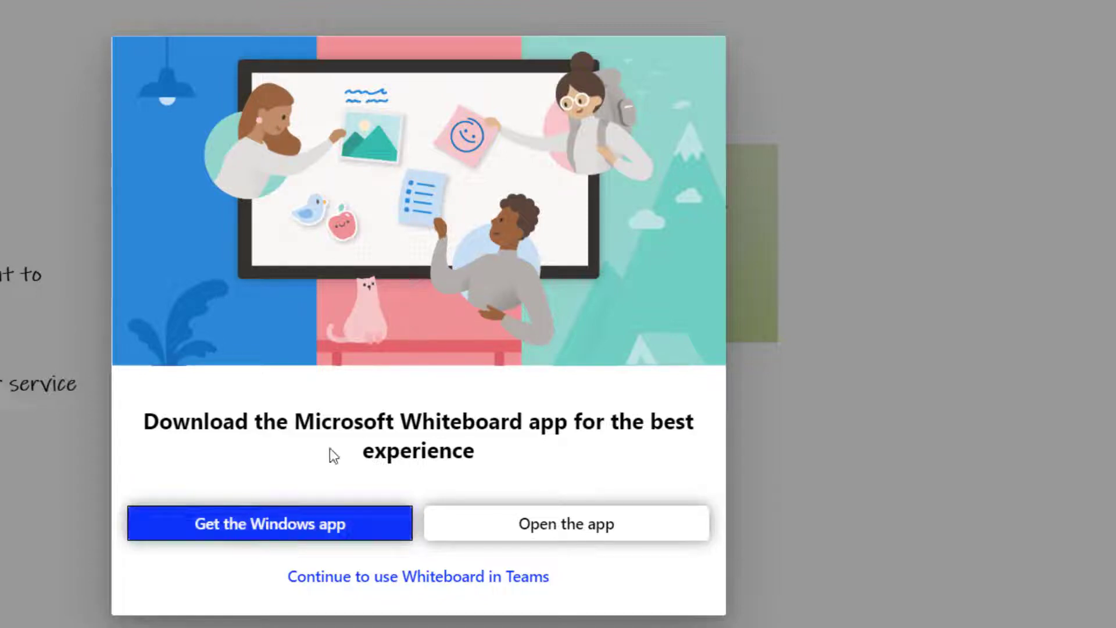
Open the board in the Whiteboard desktop app, then view and close its Settings panel
click(576, 535)
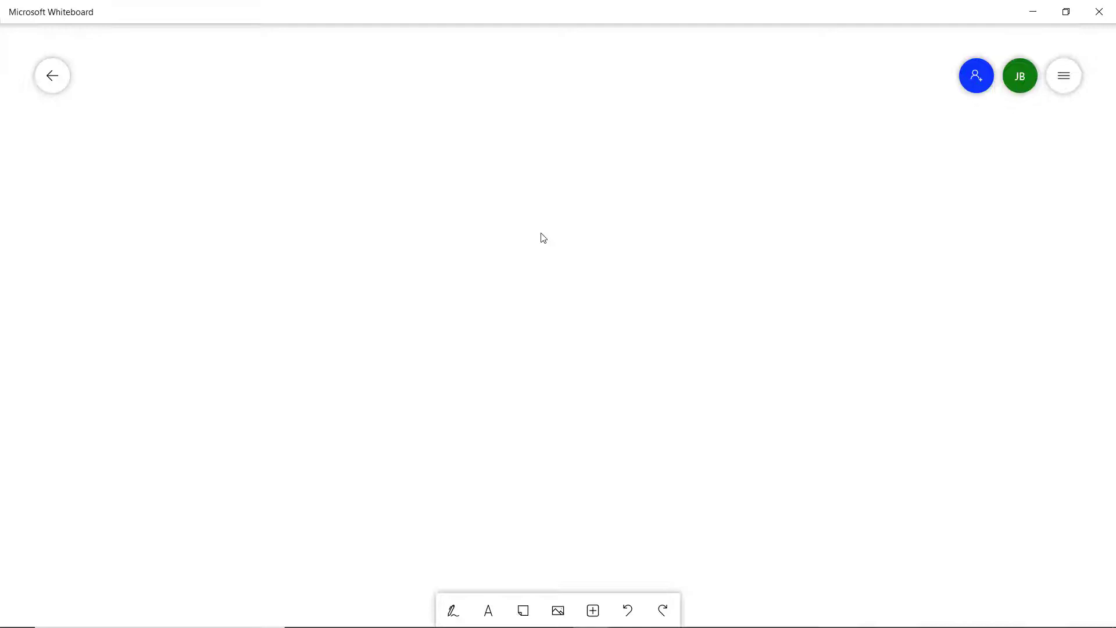
click(1064, 83)
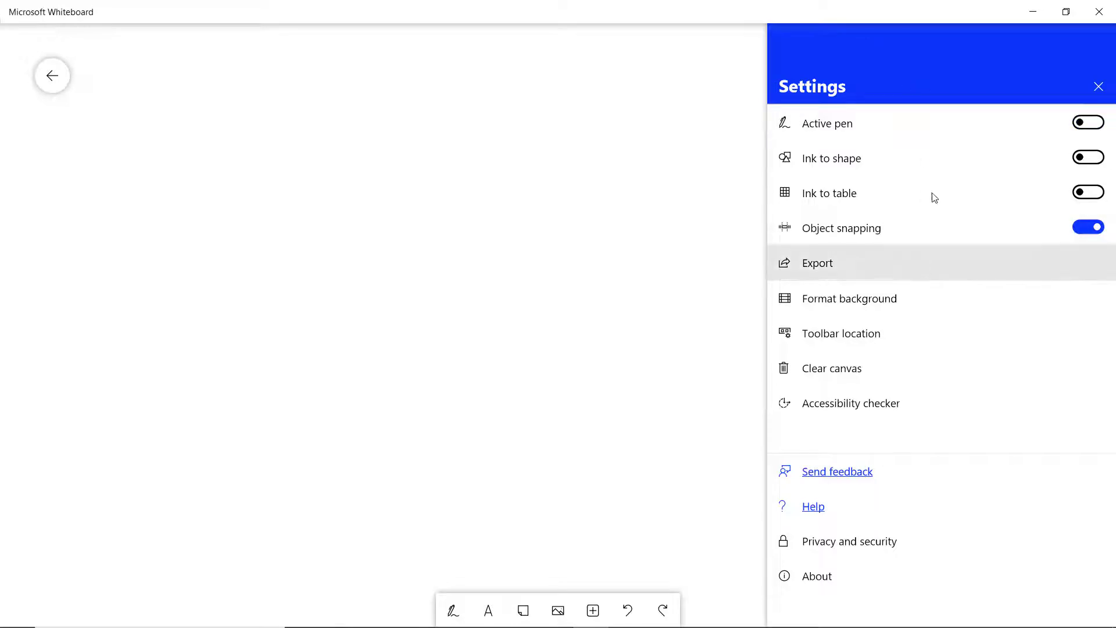
click(548, 225)
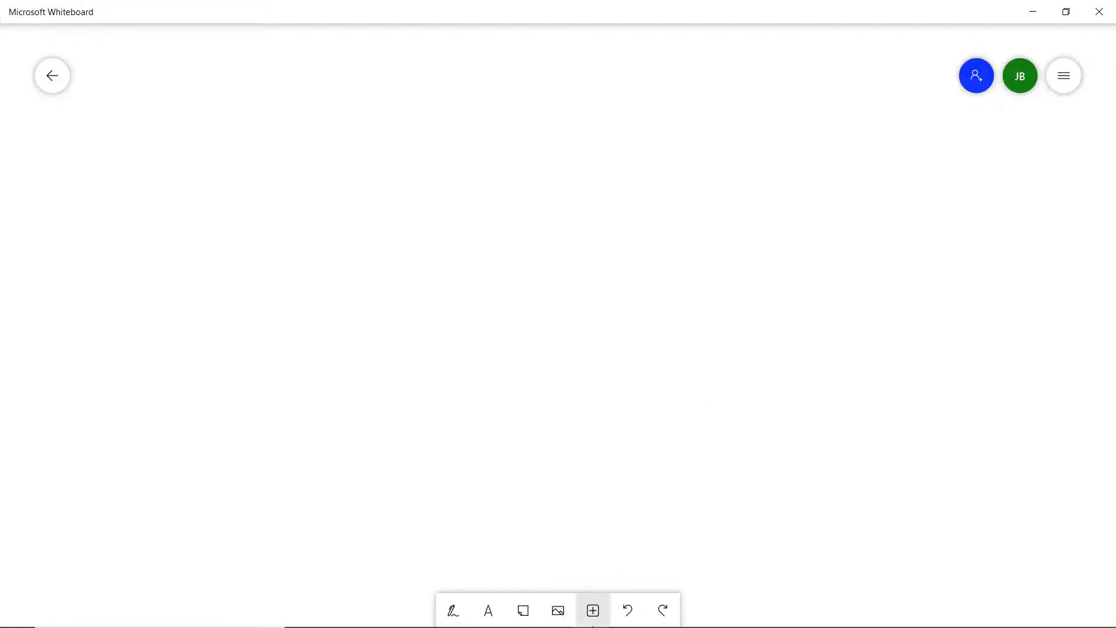
Insert a Note grid at the board's top-left and add two extra notes for six
click(594, 611)
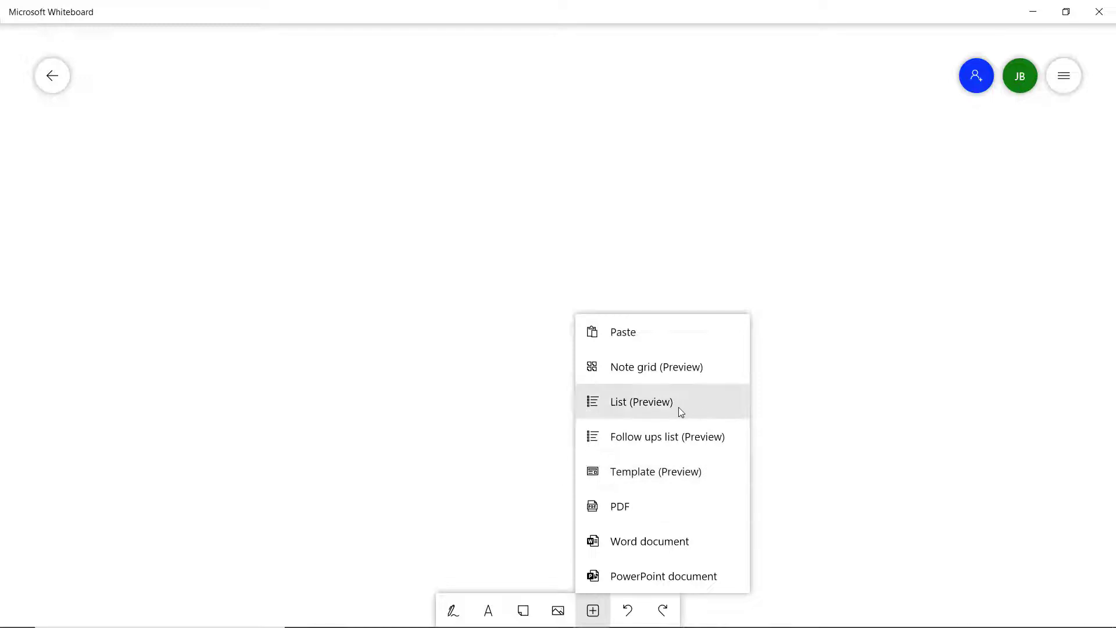
click(627, 370)
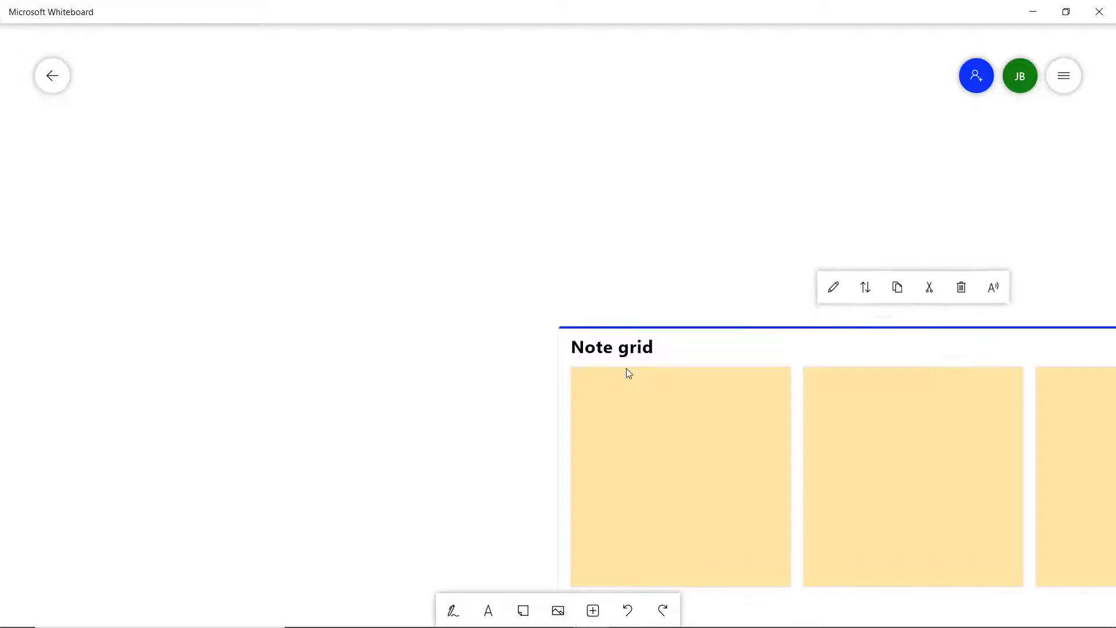
drag(770, 351, 361, 143)
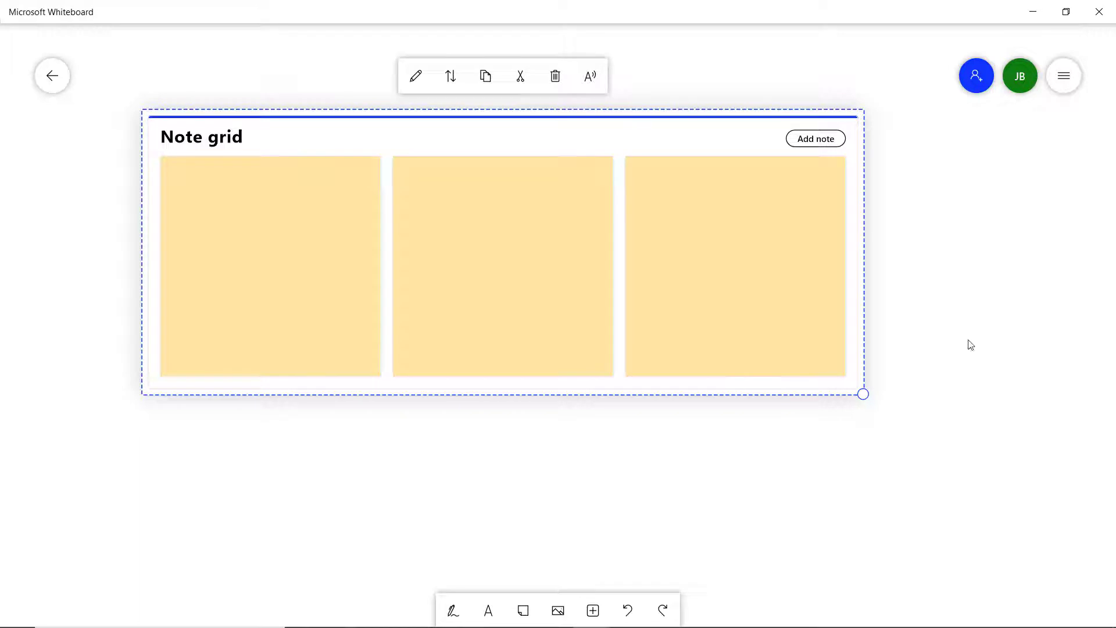
click(815, 139)
click(815, 140)
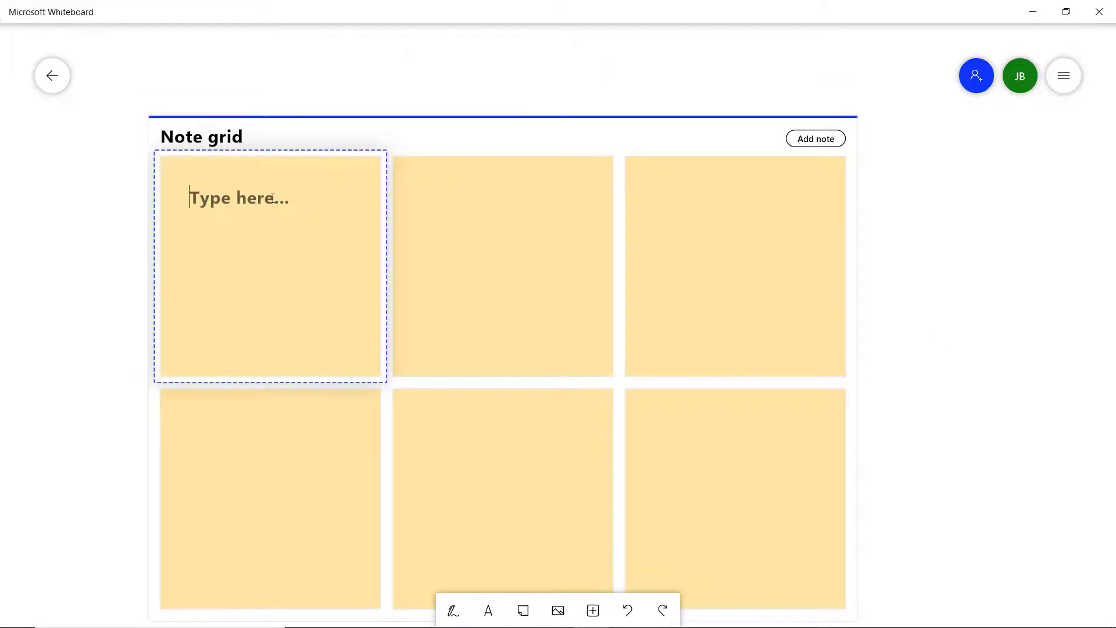
Label the top three notes Team 1, Team 2 and Team 3
text(Team 1)
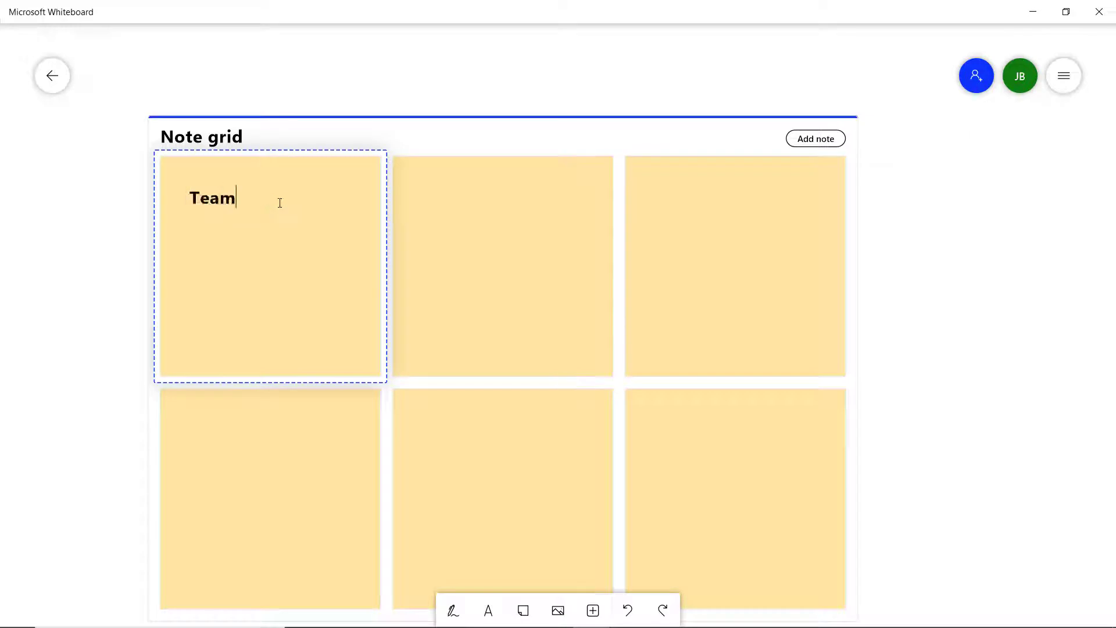
click(447, 177)
click(487, 208)
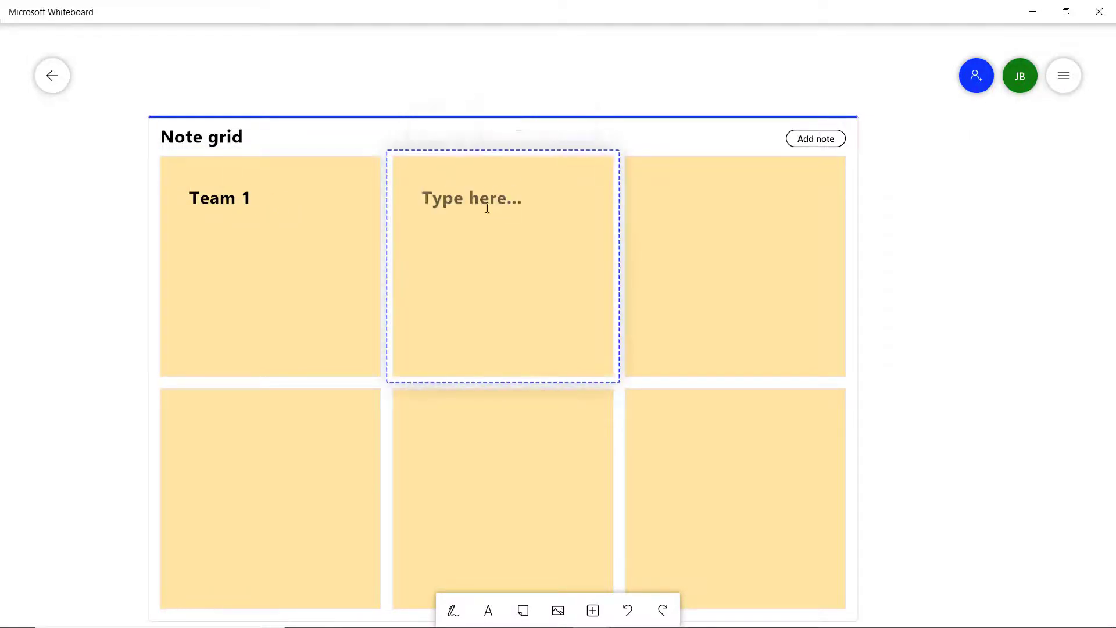
text(Team 2)
click(708, 222)
click(708, 222)
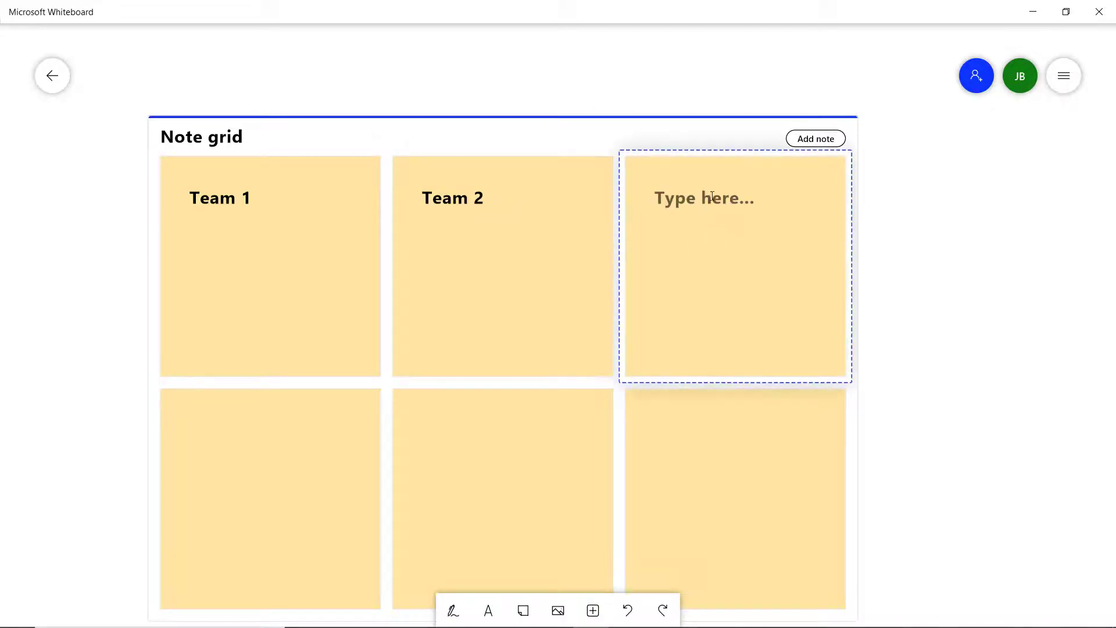
text(Team 3)
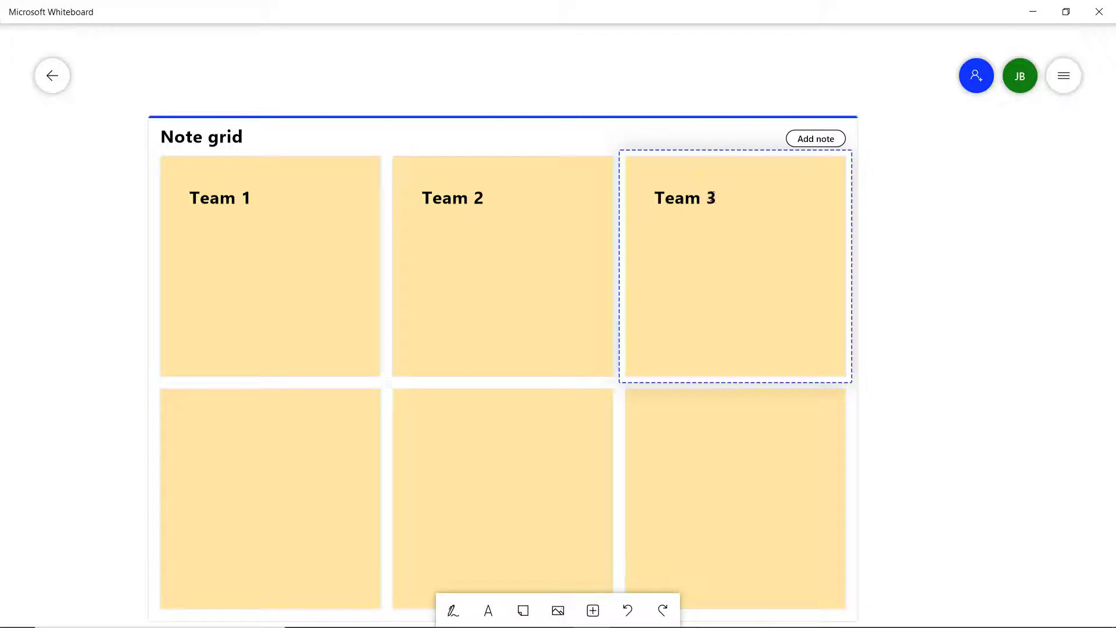
click(890, 324)
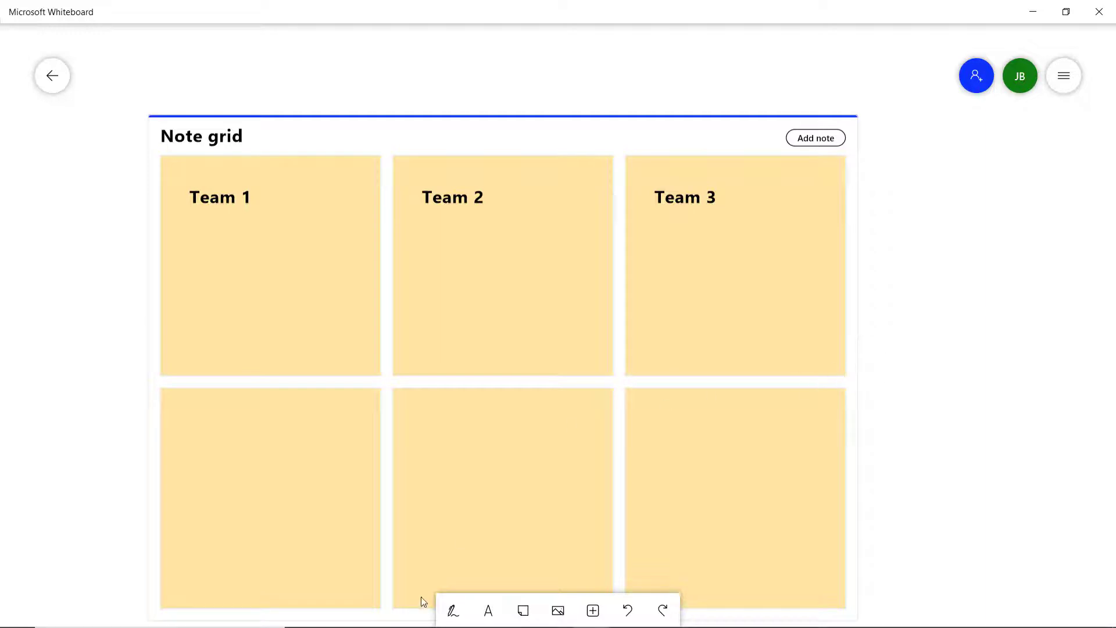
click(489, 610)
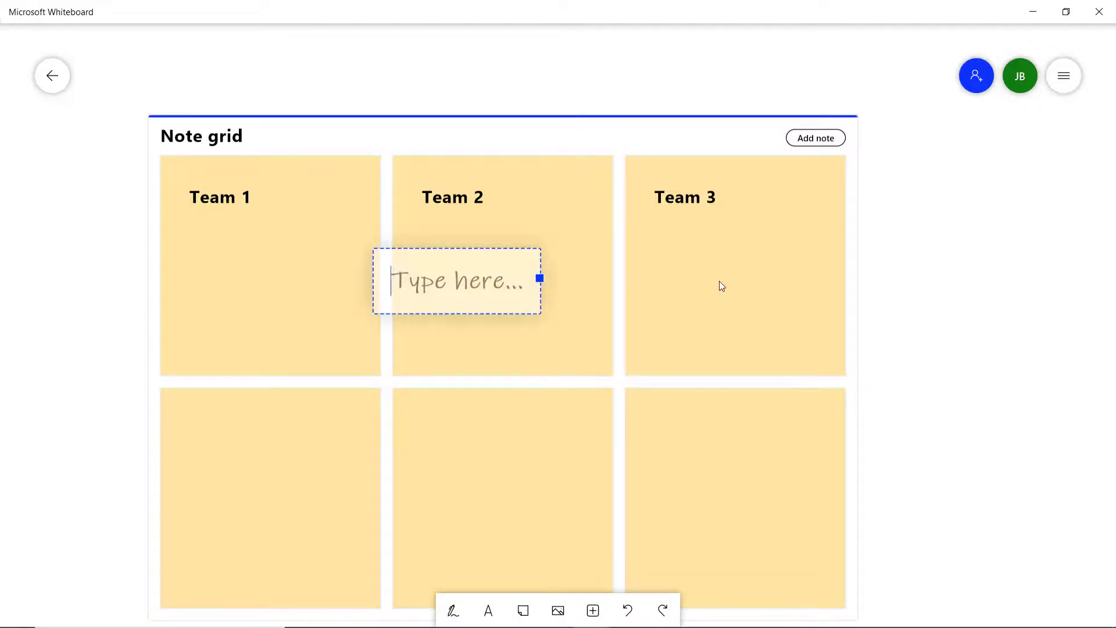
click(955, 361)
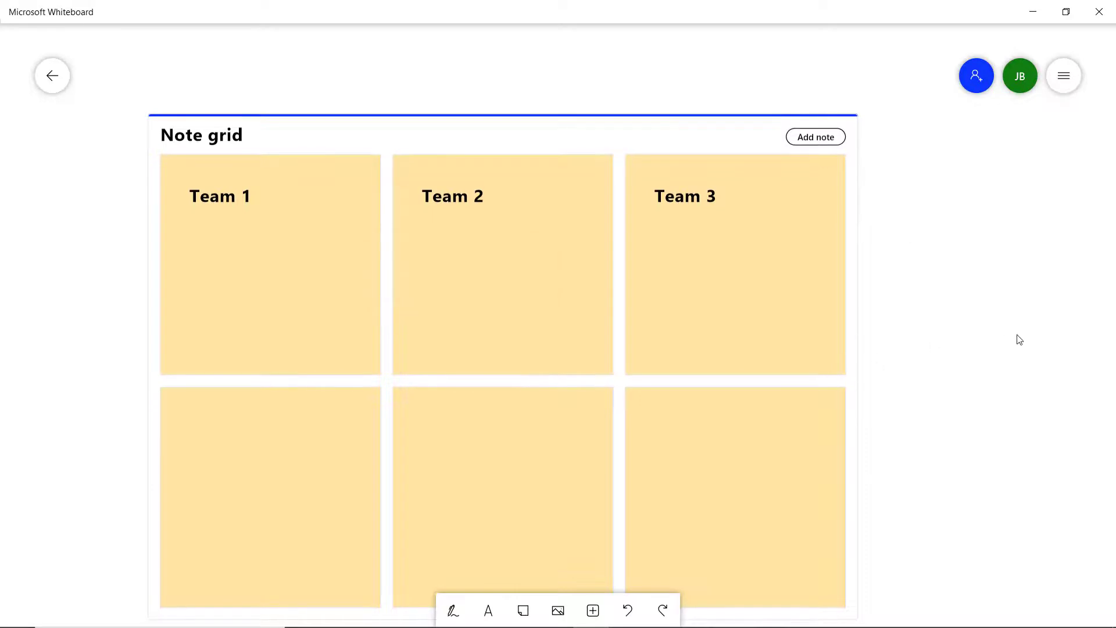
Insert a List with Task and Likes columns beside the note grid
scroll(919, 343, down, 5)
drag(831, 353, 479, 247)
click(600, 618)
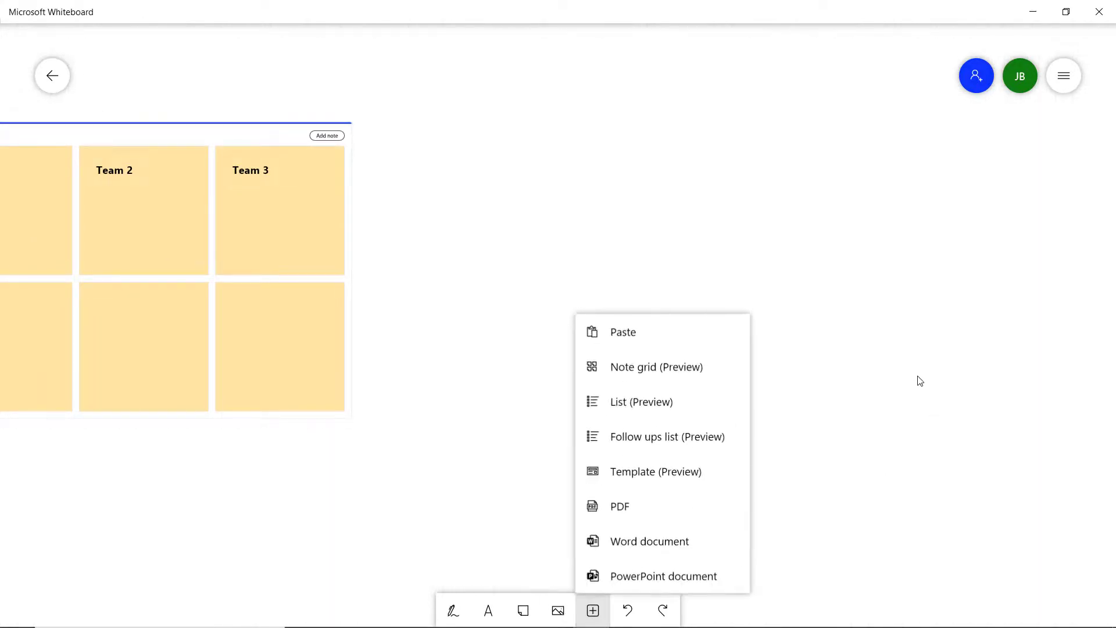
click(633, 402)
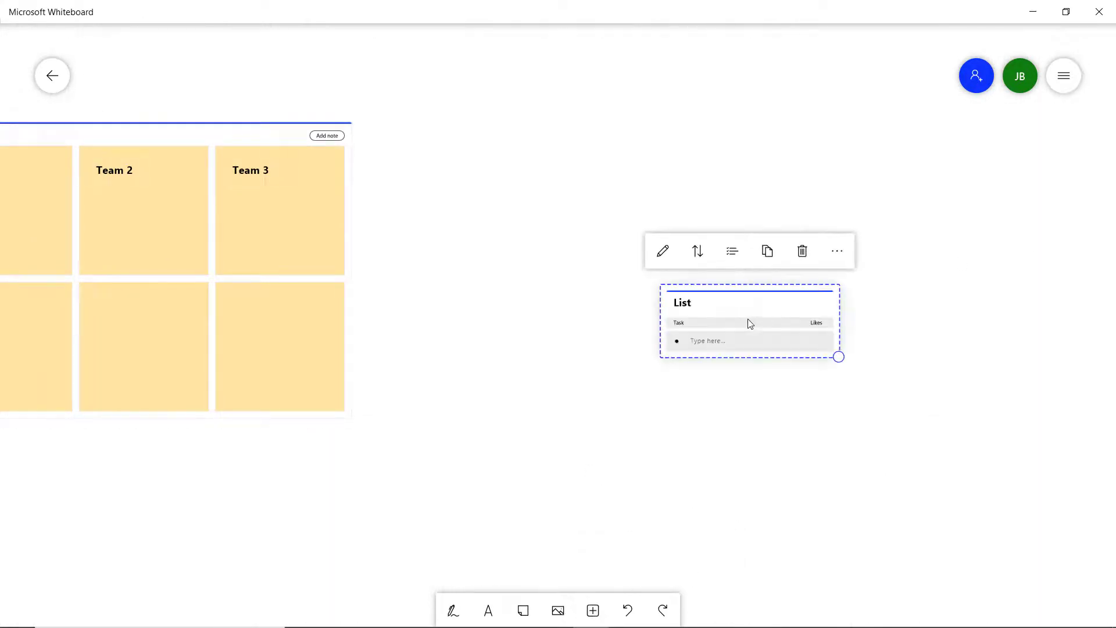
Retitle the list 'What do you want to learn?'
scroll(910, 343, up, 3)
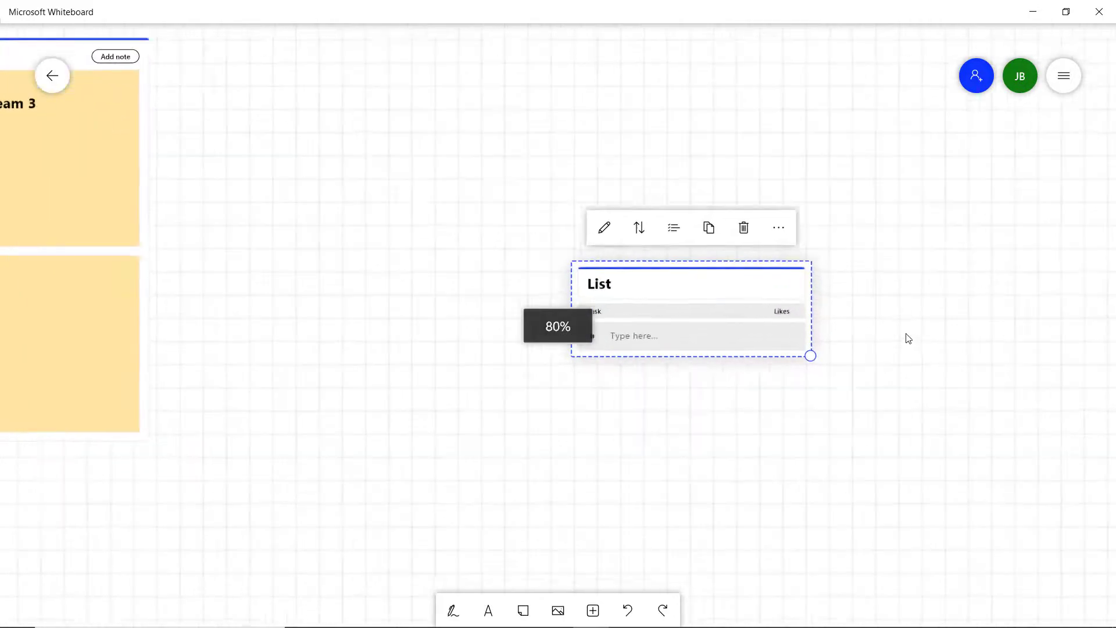
scroll(909, 338, up, 3)
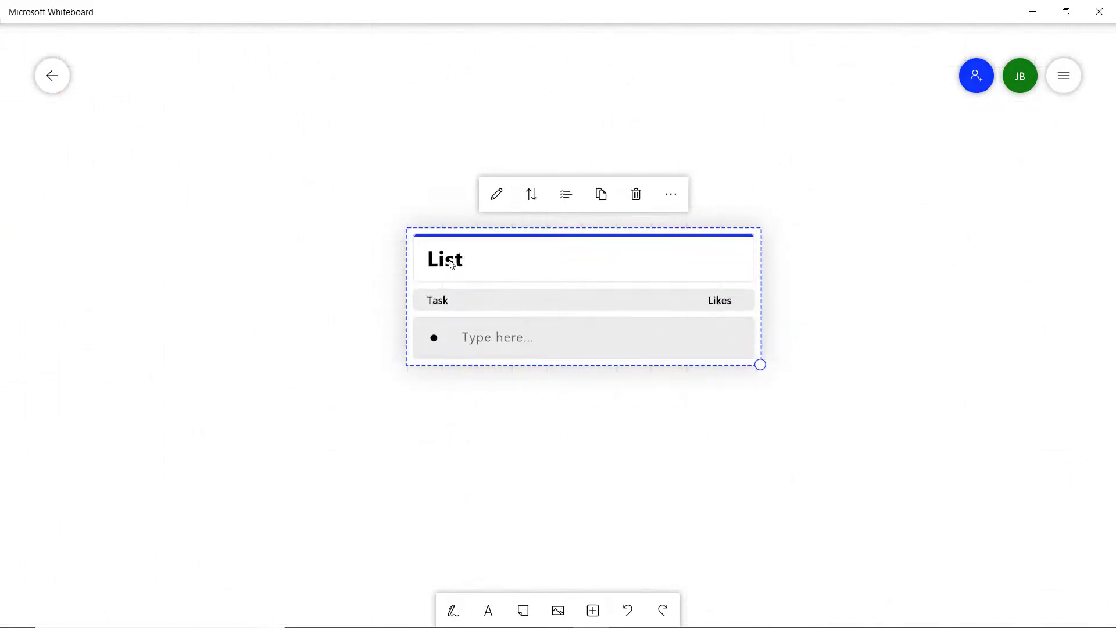
double_click(471, 262)
click(470, 261)
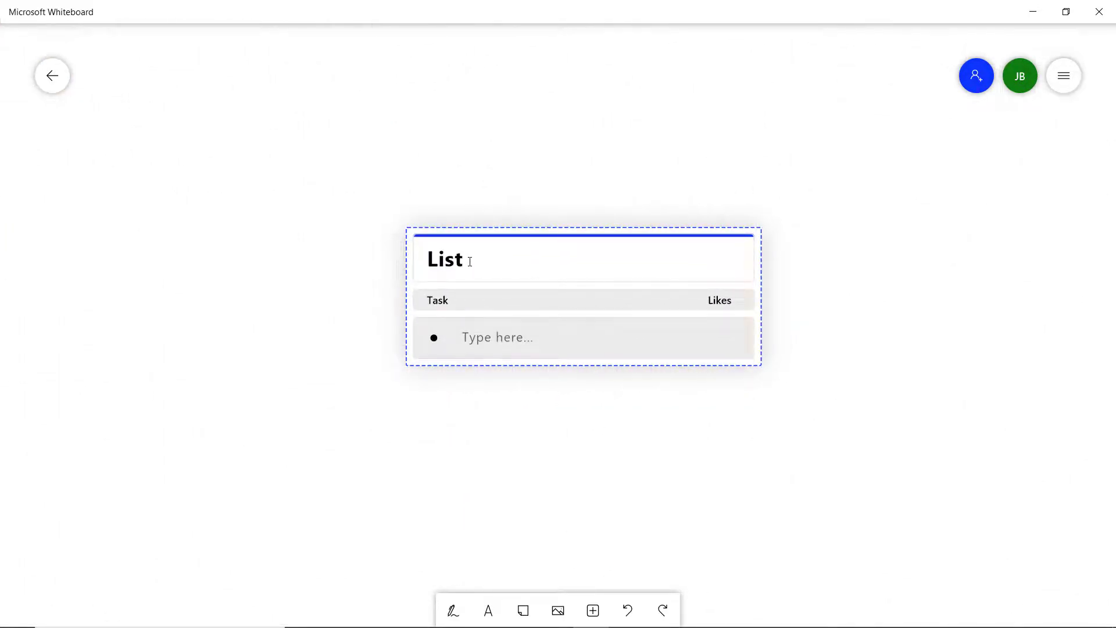
double_click(454, 261)
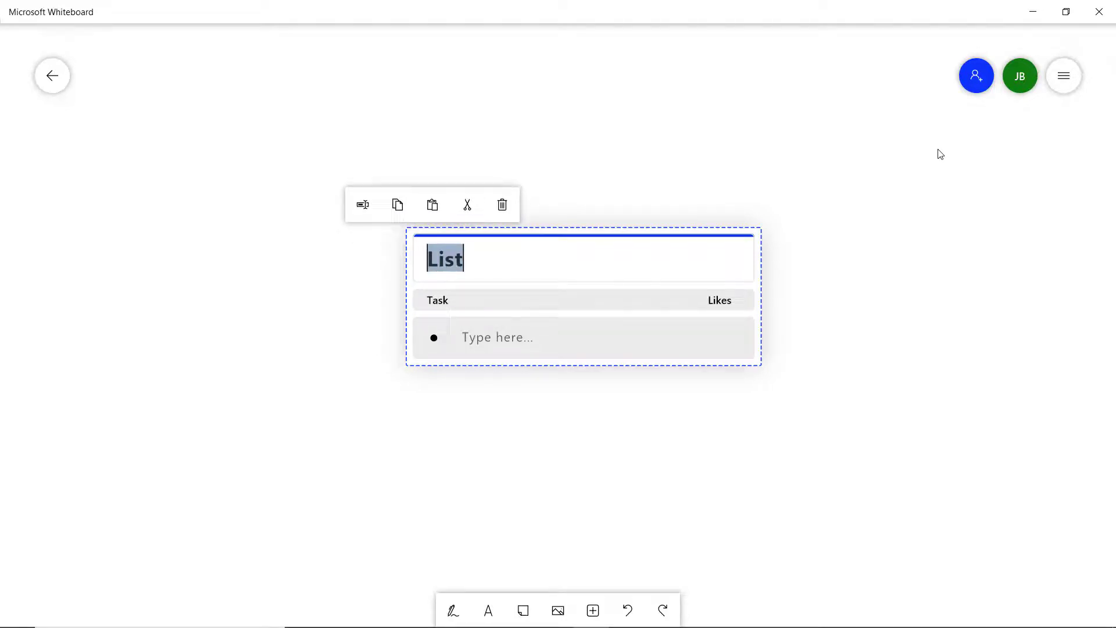
text(W)
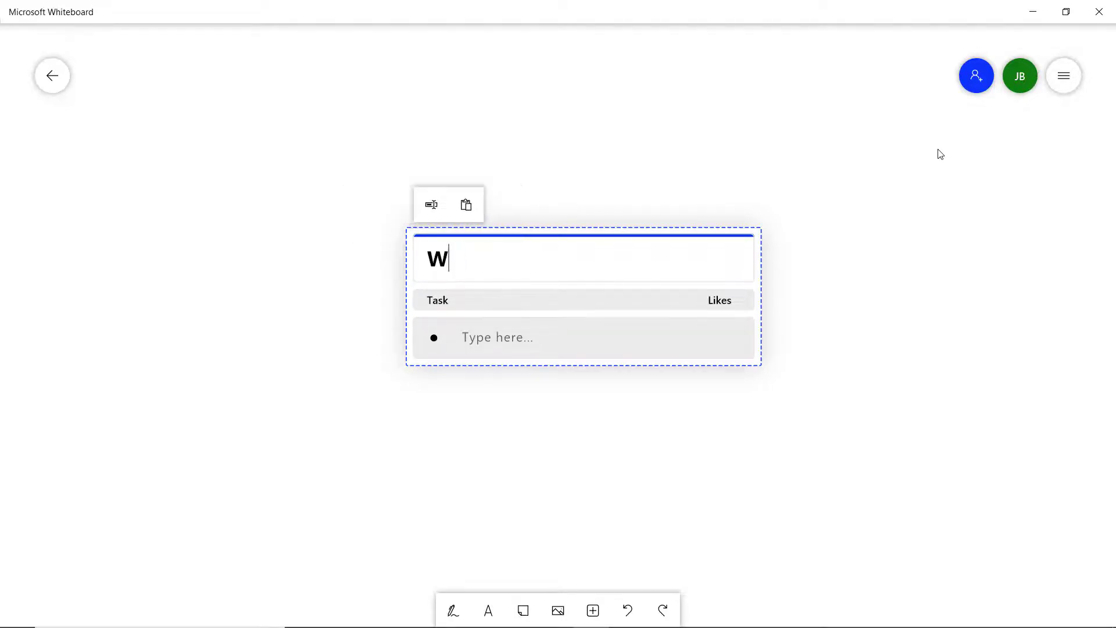
text(hat do you want to learn?)
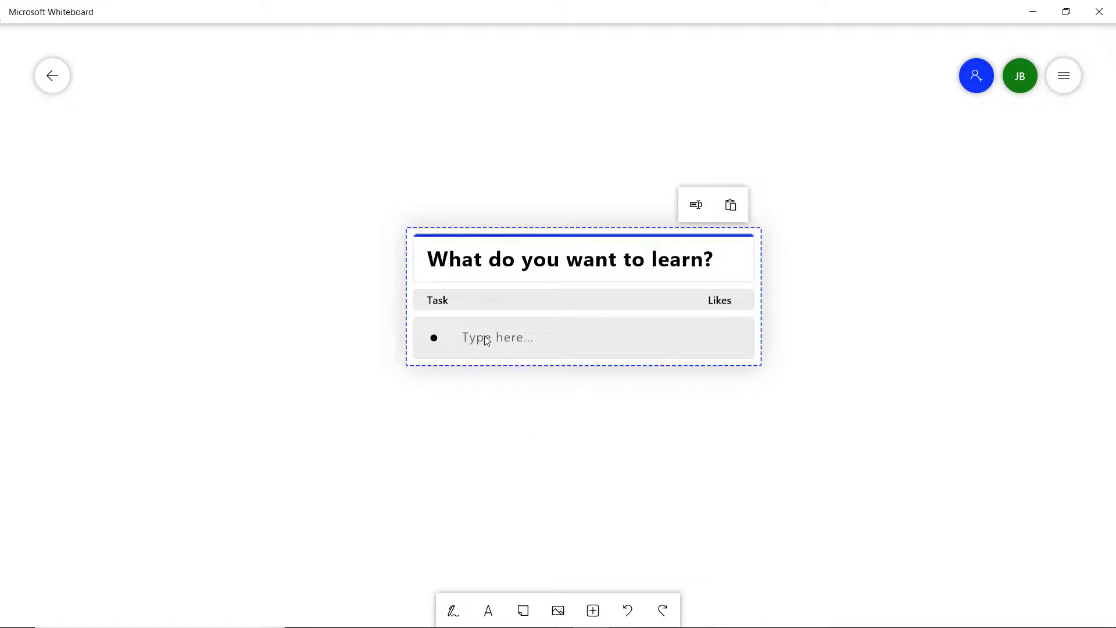
Add the tasks 'safety procedures' and 'customer service' to the list
click(462, 338)
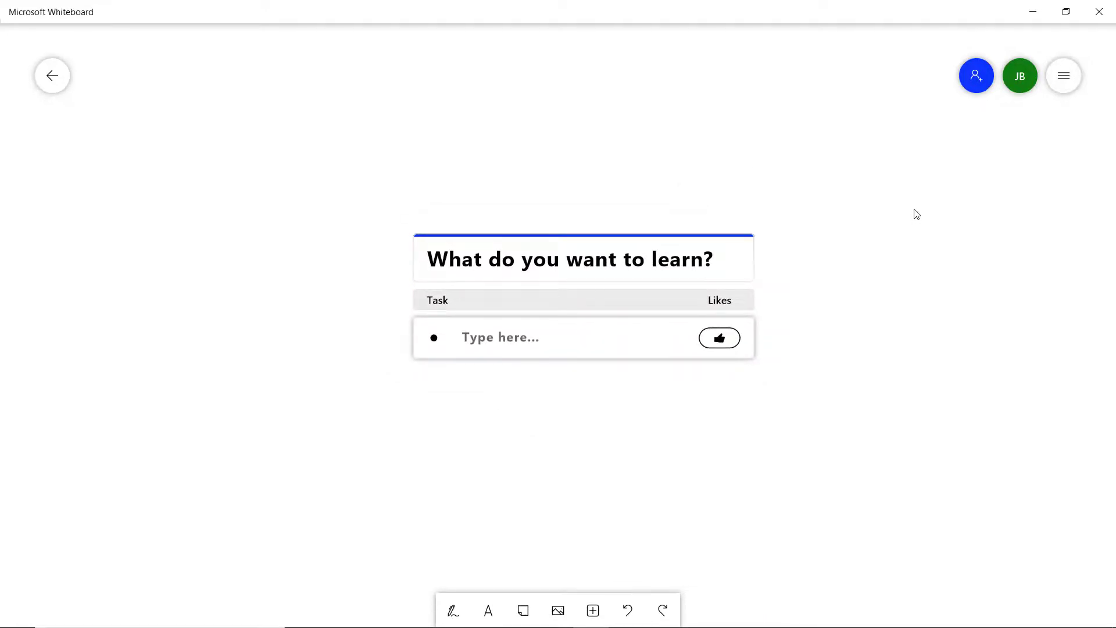
text(saf)
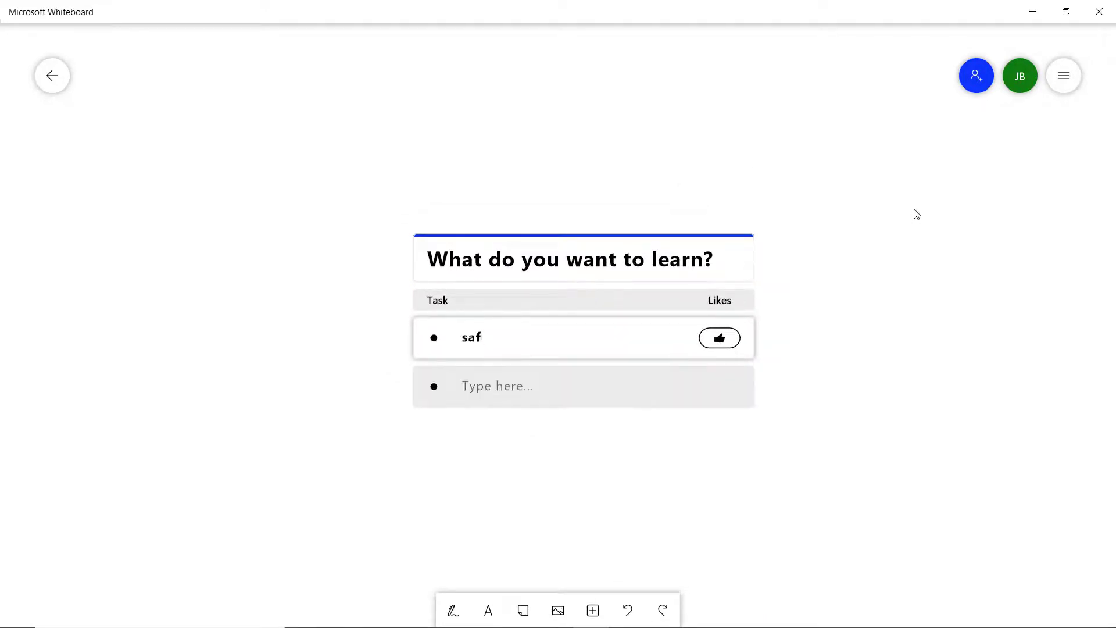
text(ety procedures)
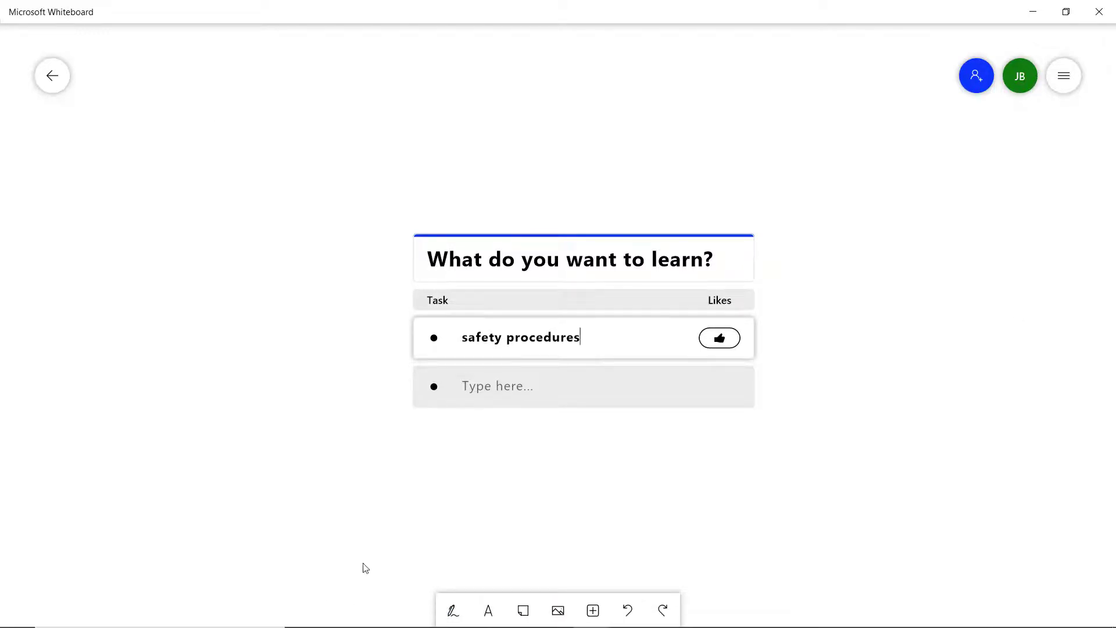
key(Return)
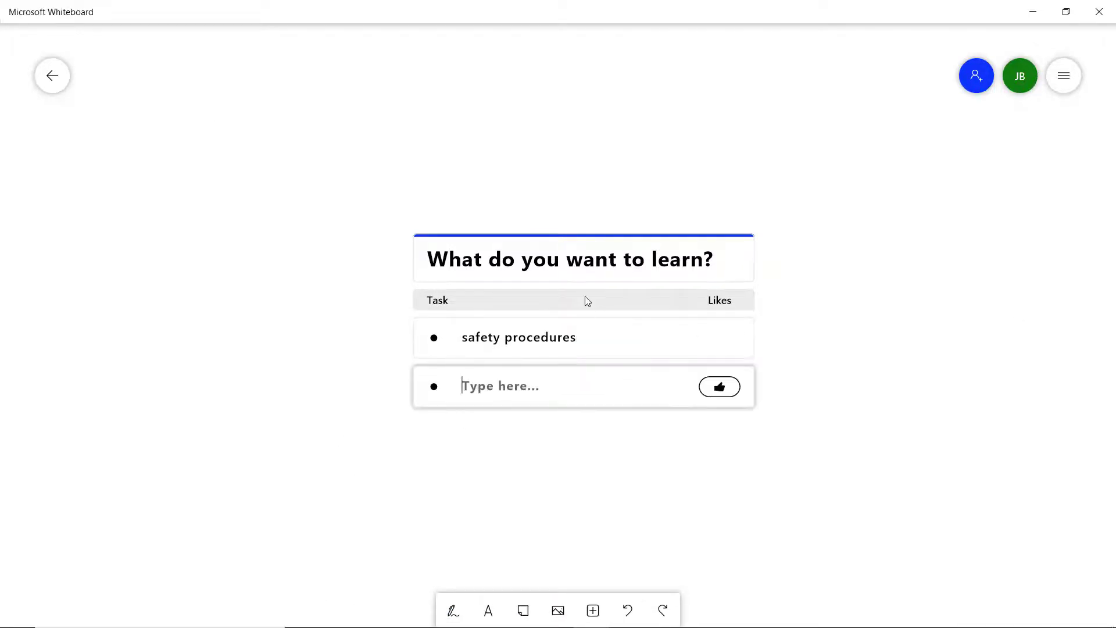
text(customers)
key(BackSpace)
text(service)
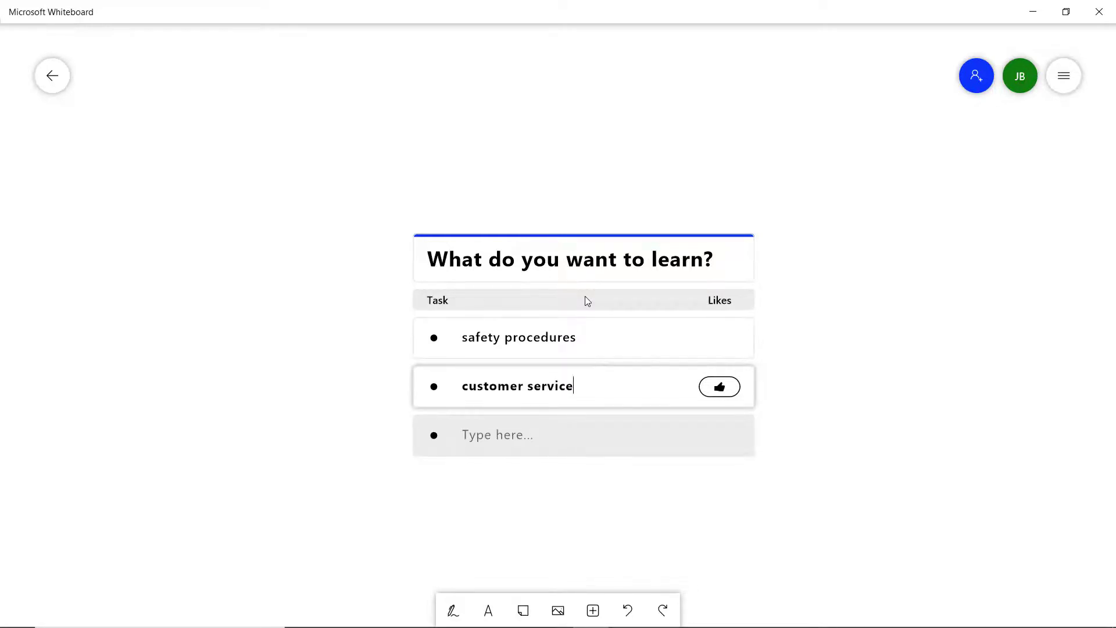
click(1020, 324)
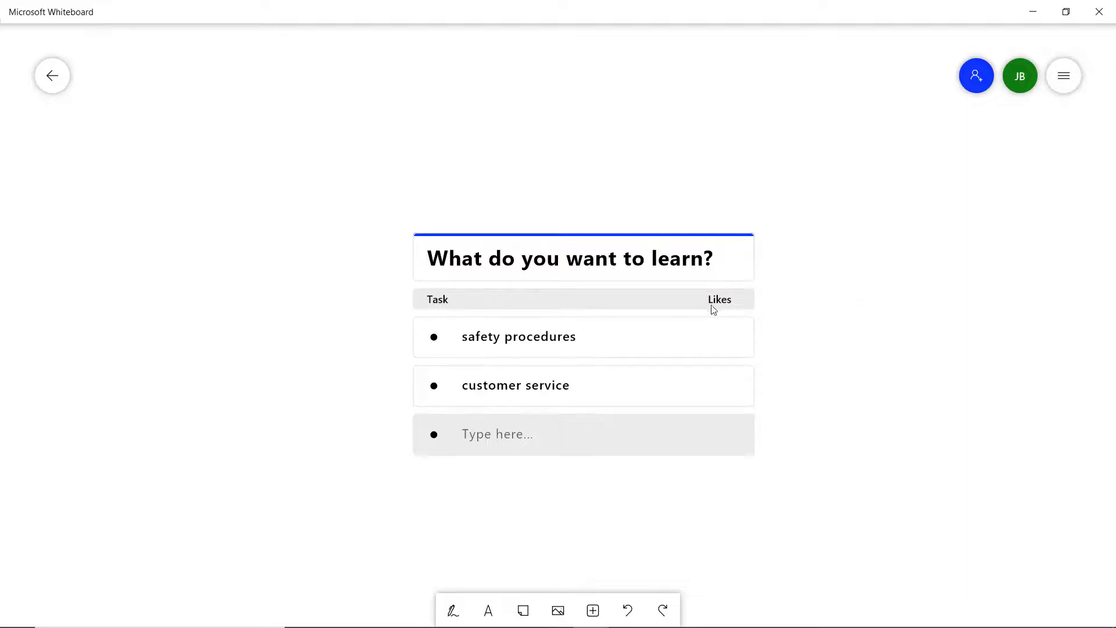
Give the 'safety procedures' task one like
mouse_move(729, 327)
mouse_move(530, 355)
click(727, 342)
Give the Team 1 note in the grid one like
drag(929, 323, 1008, 315)
ctrl+scroll(1008, 315, down, 5)
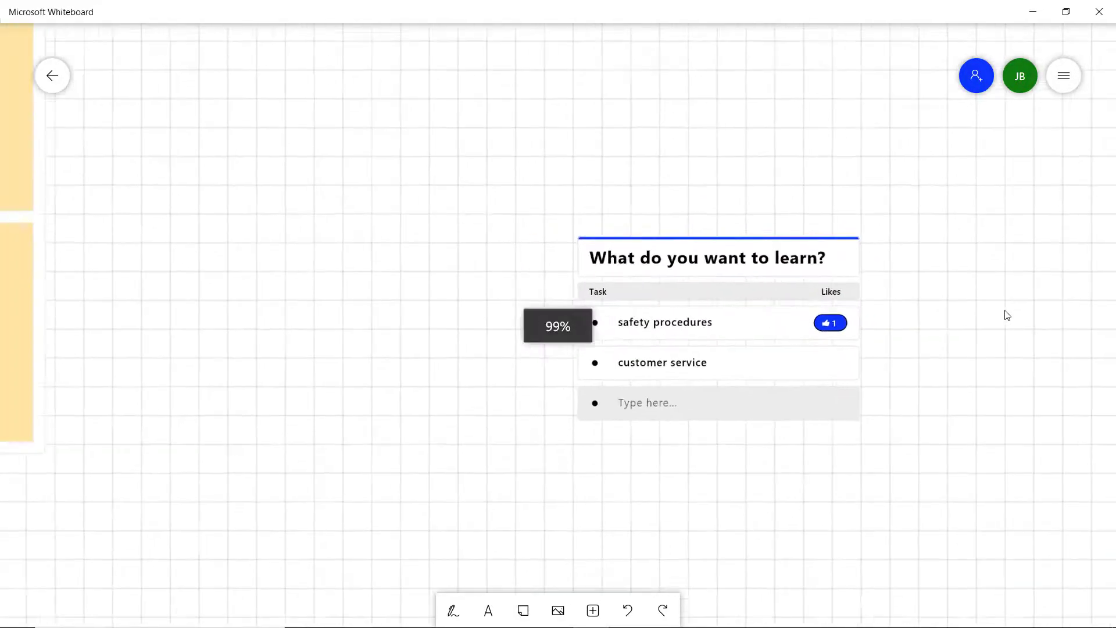
scroll(241, 220, left, 10)
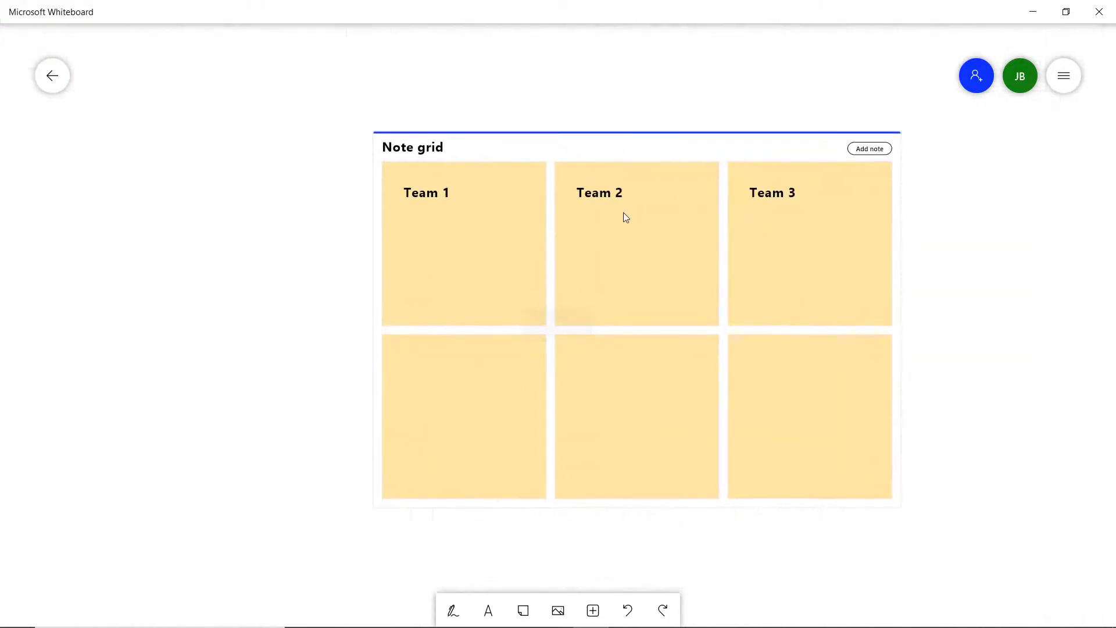
click(510, 256)
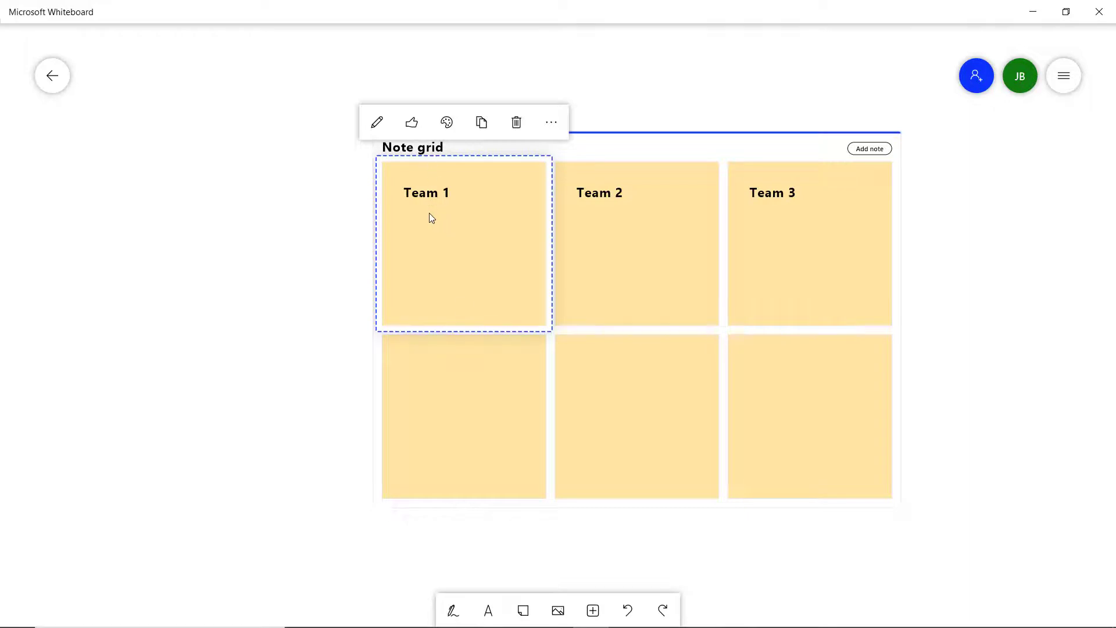
click(412, 122)
Zoom out to the learning list and bring up the insert options
scroll(1014, 317, down, 4)
drag(969, 324, 549, 291)
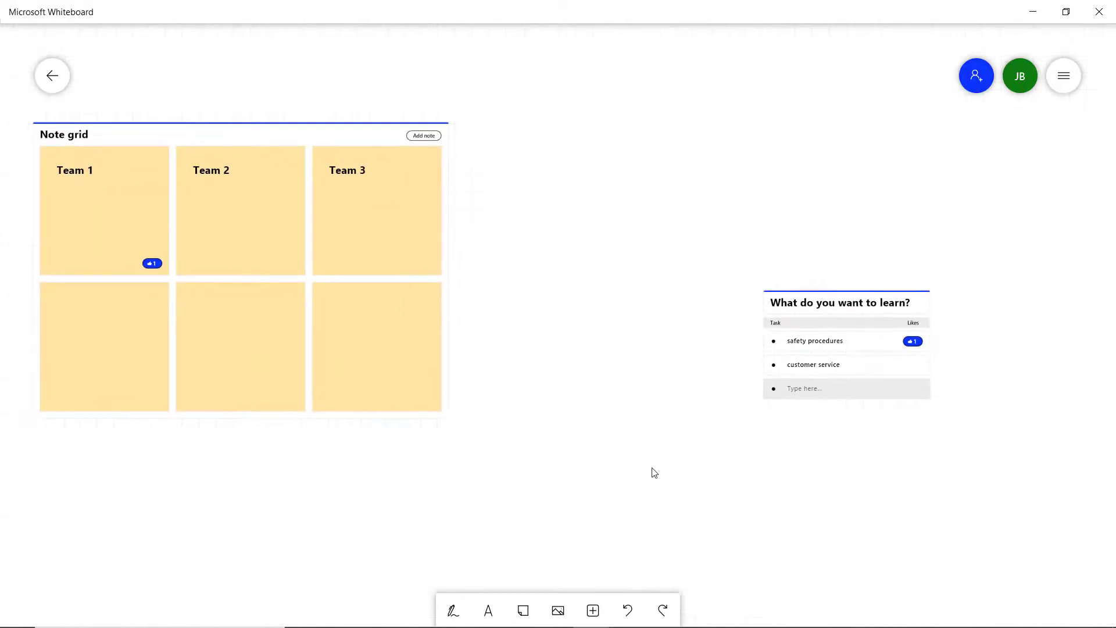
click(593, 610)
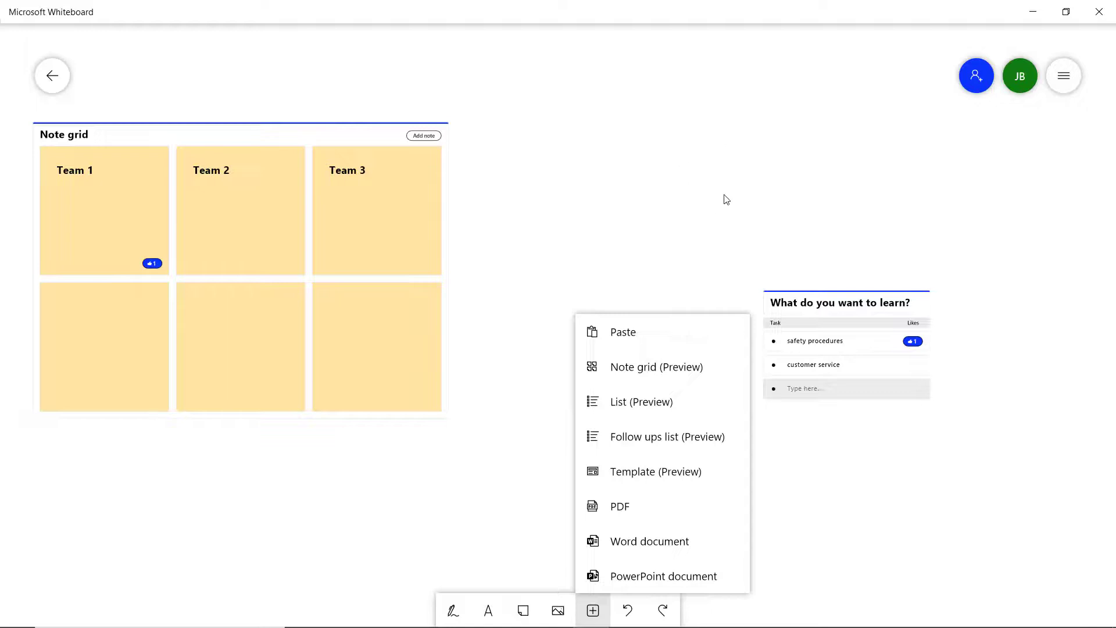
Insert the slide from the Favorite Pet PowerPoint presentation onto the board
click(633, 576)
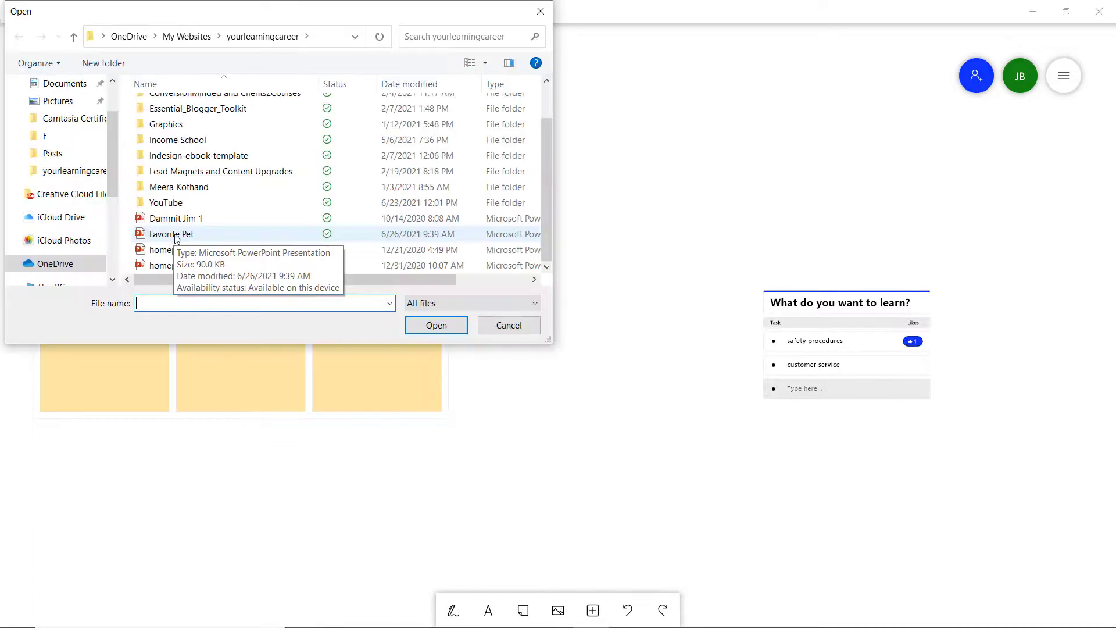
double_click(176, 238)
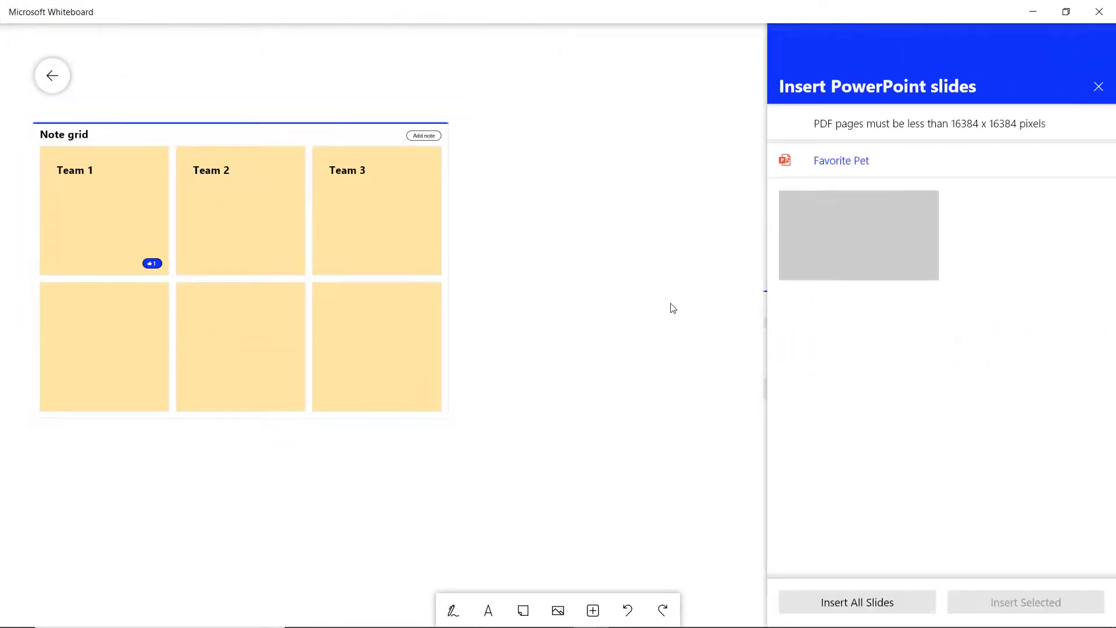
click(843, 242)
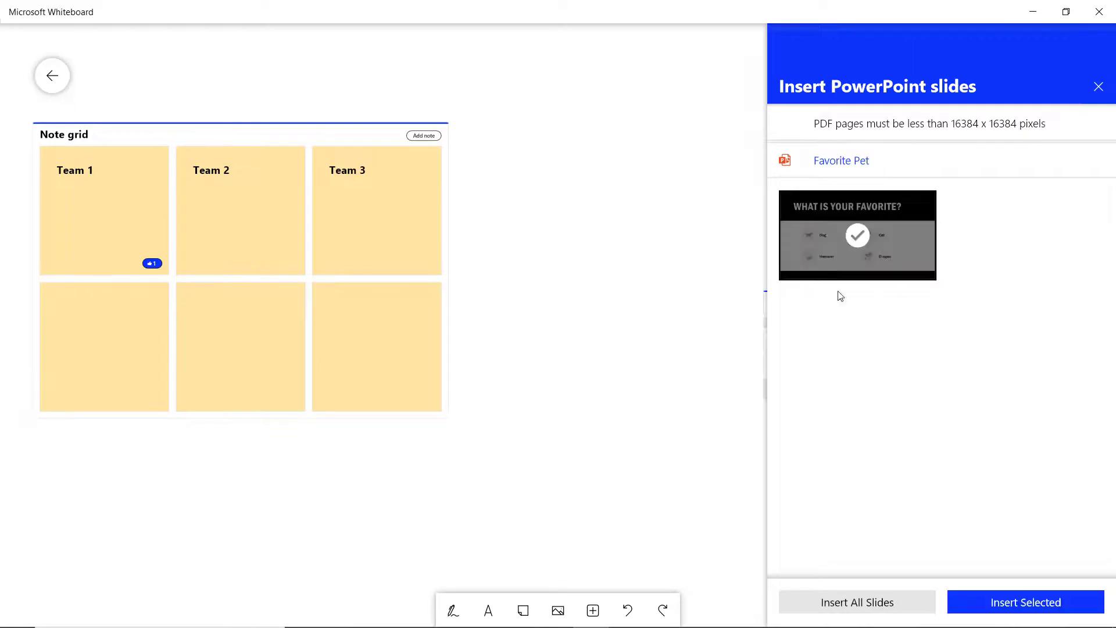
click(1027, 607)
Move the 'What is your favorite?' slide clear of the note grid and centre it in view
drag(521, 217, 987, 342)
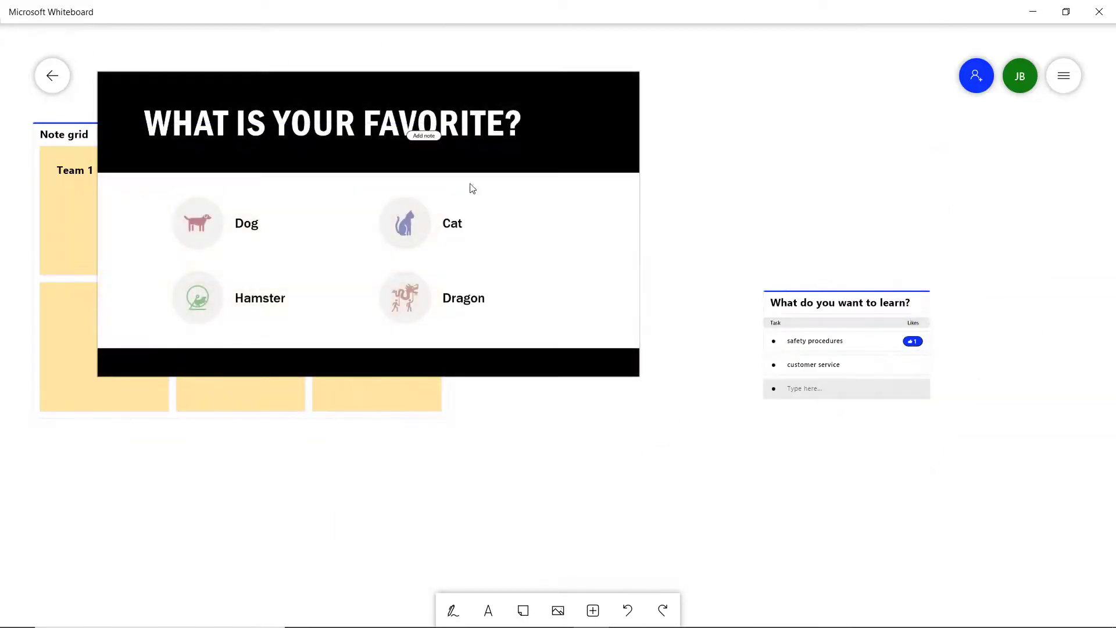
scroll(727, 448, down, 2)
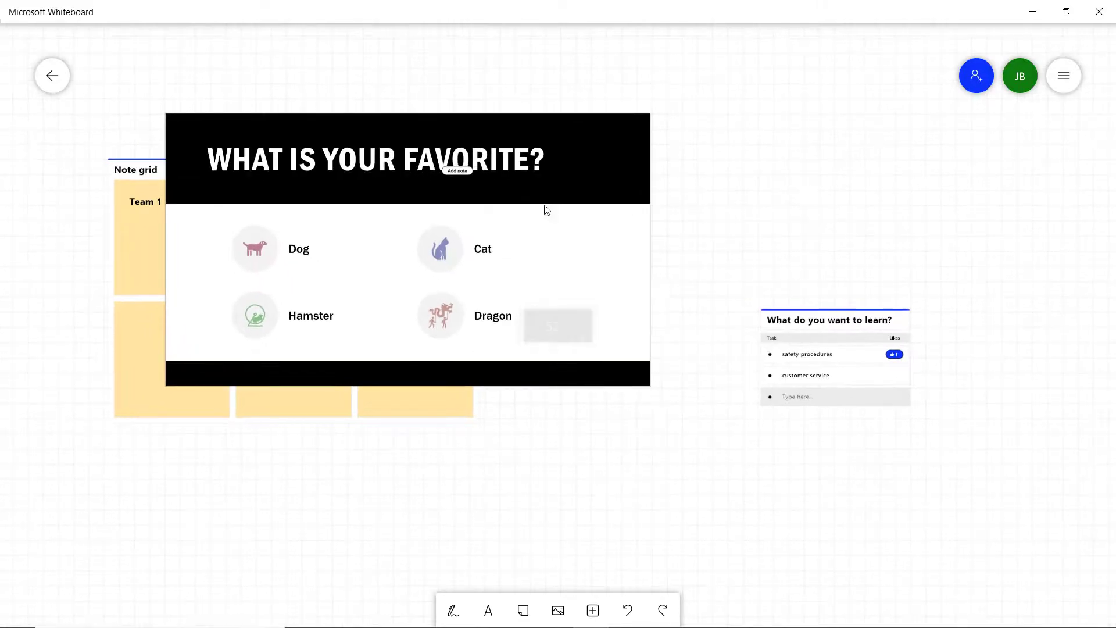
drag(560, 207, 779, 139)
scroll(982, 274, up, 8)
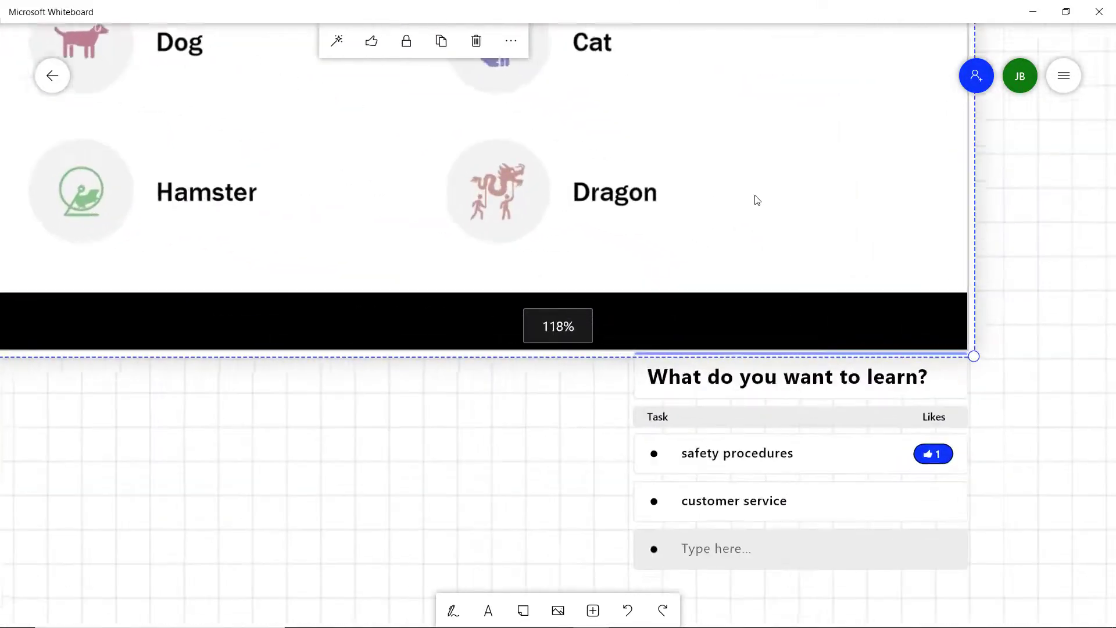
scroll(757, 200, up, 1)
drag(361, 418, 657, 609)
scroll(870, 319, down, 3)
scroll(870, 320, up, 1)
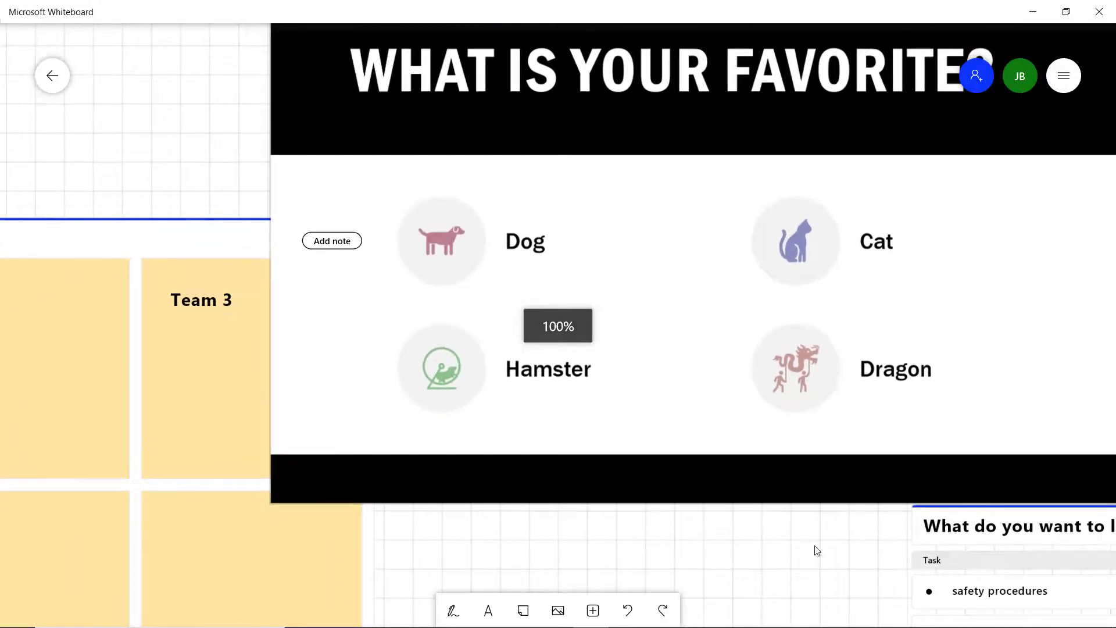
drag(818, 550, 692, 511)
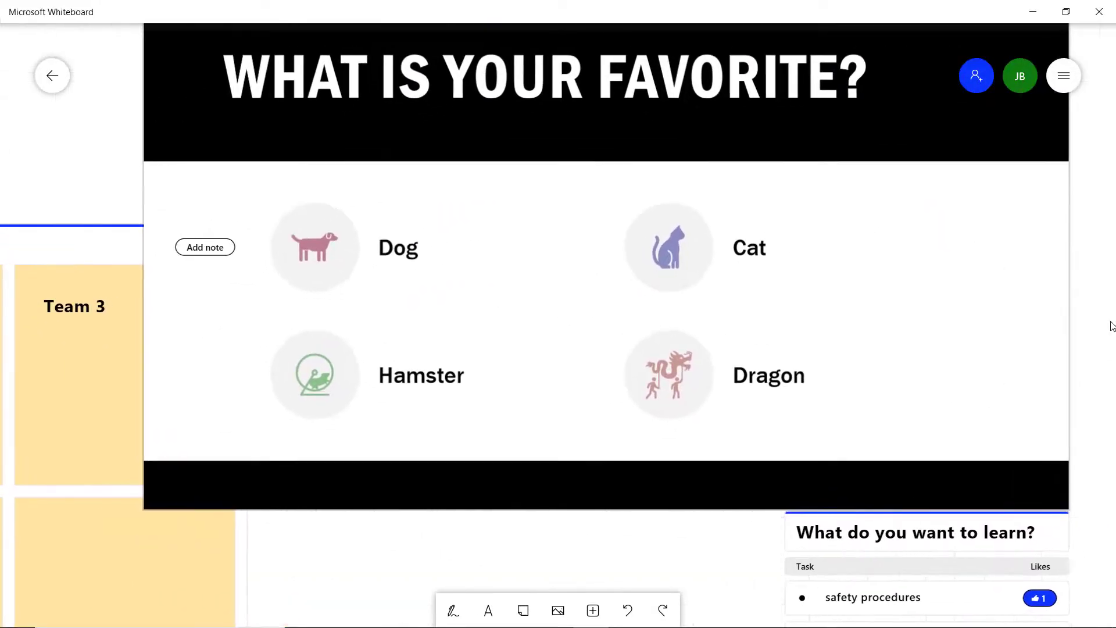
scroll(734, 308, down, 2)
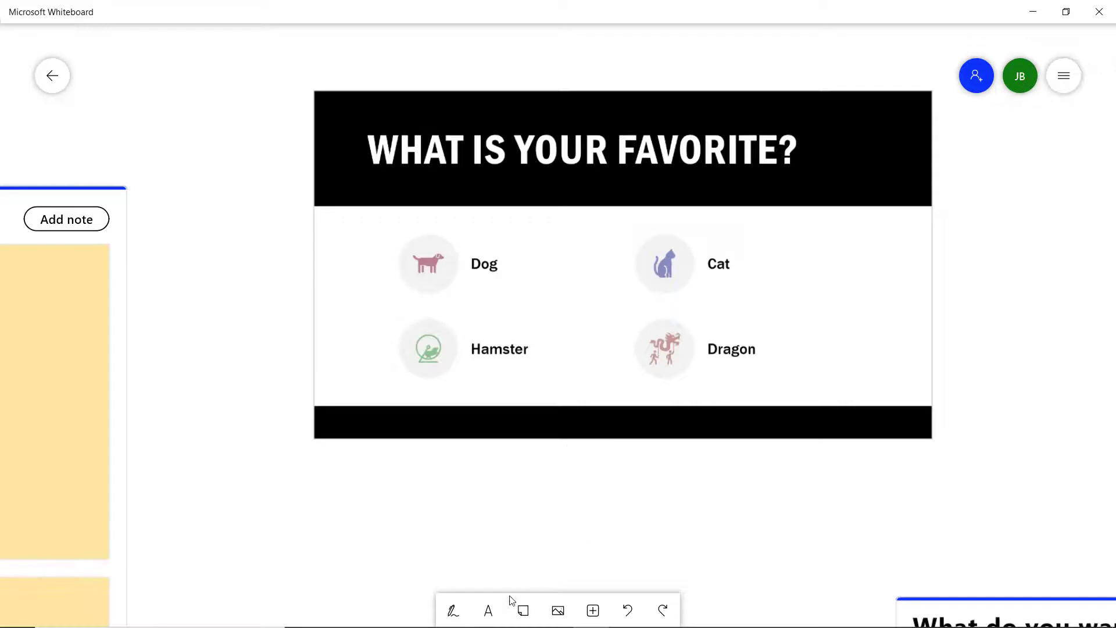
Draw a red checkmark beside Dog and a purple galaxy-ink checkmark beside Dragon
click(453, 611)
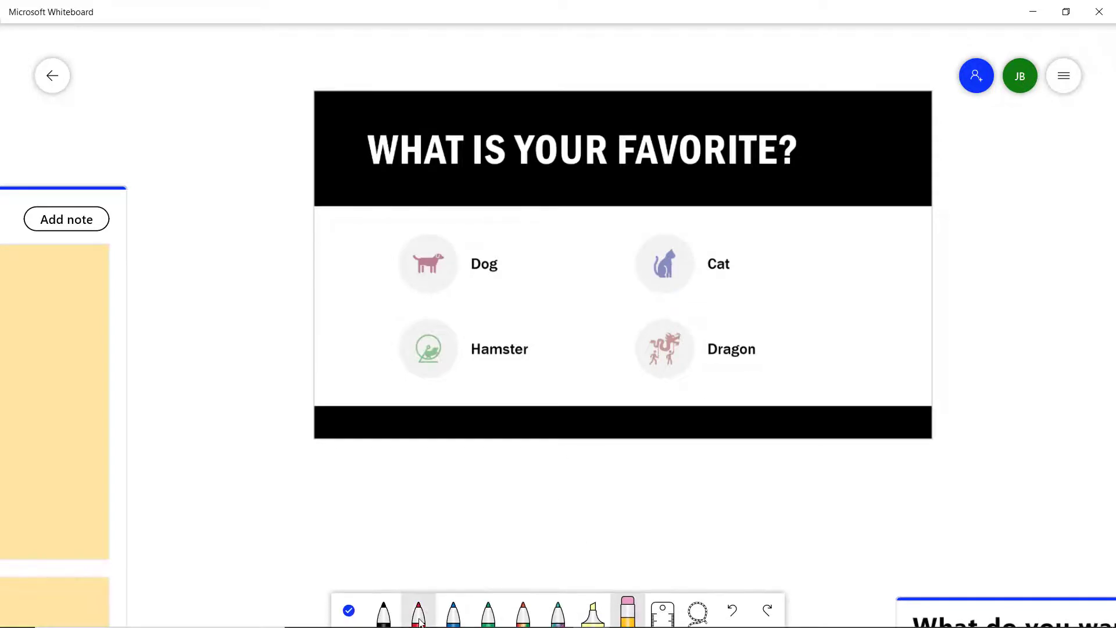
click(419, 611)
drag(487, 265, 528, 228)
click(555, 615)
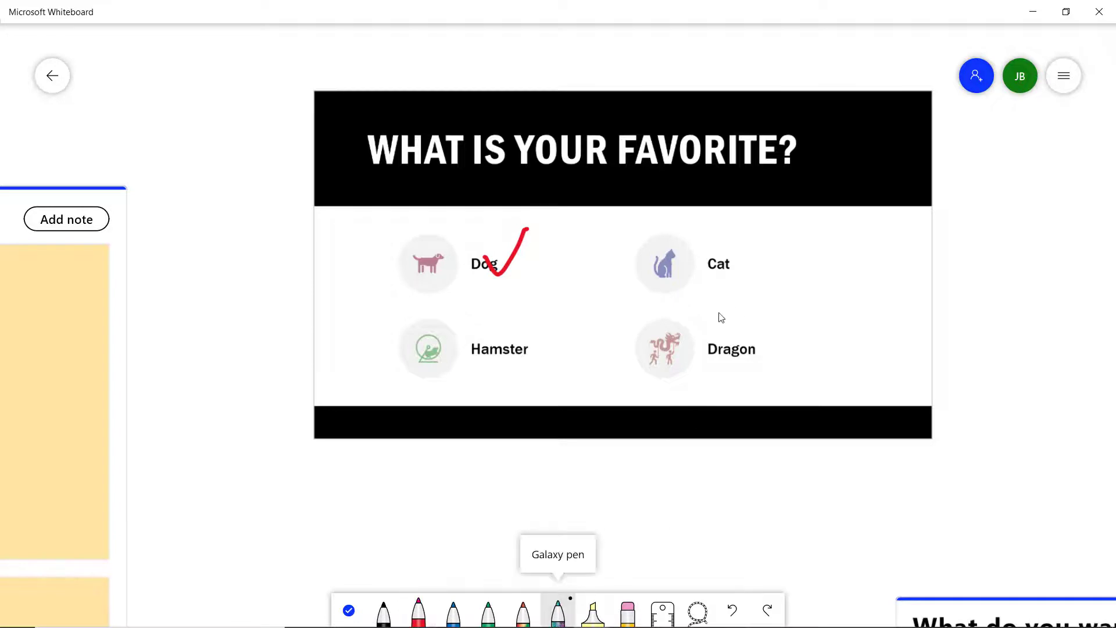
drag(744, 351, 819, 311)
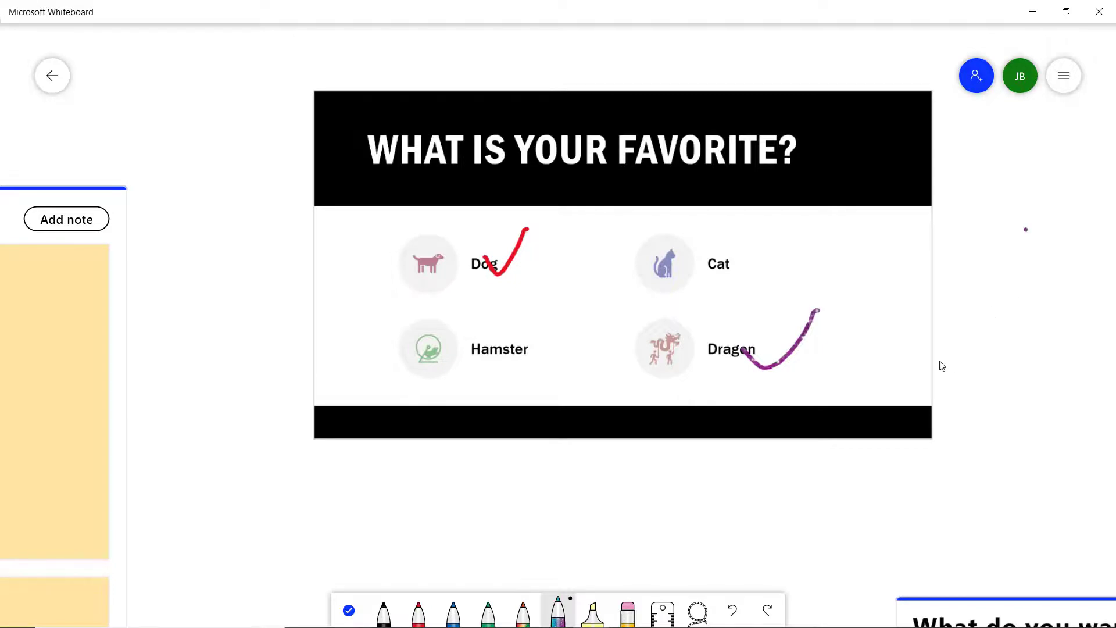
key(Escape)
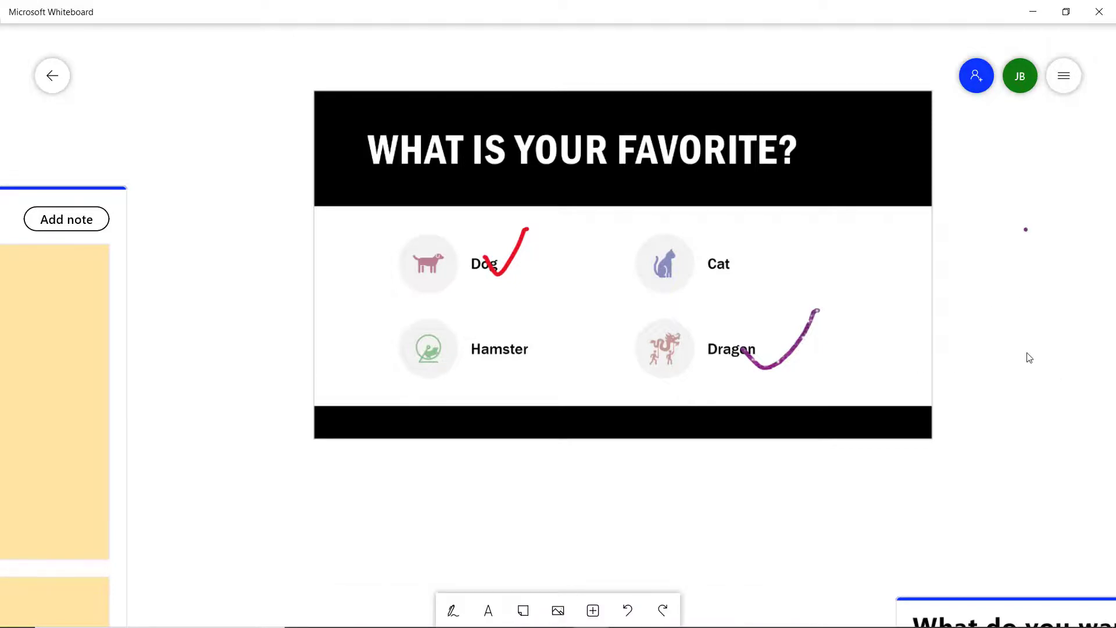
Pan to an empty stretch of board and bring up the Templates (Preview) gallery
ctrl+scroll(1009, 357, up, 2)
ctrl+scroll(1000, 372, down, 4)
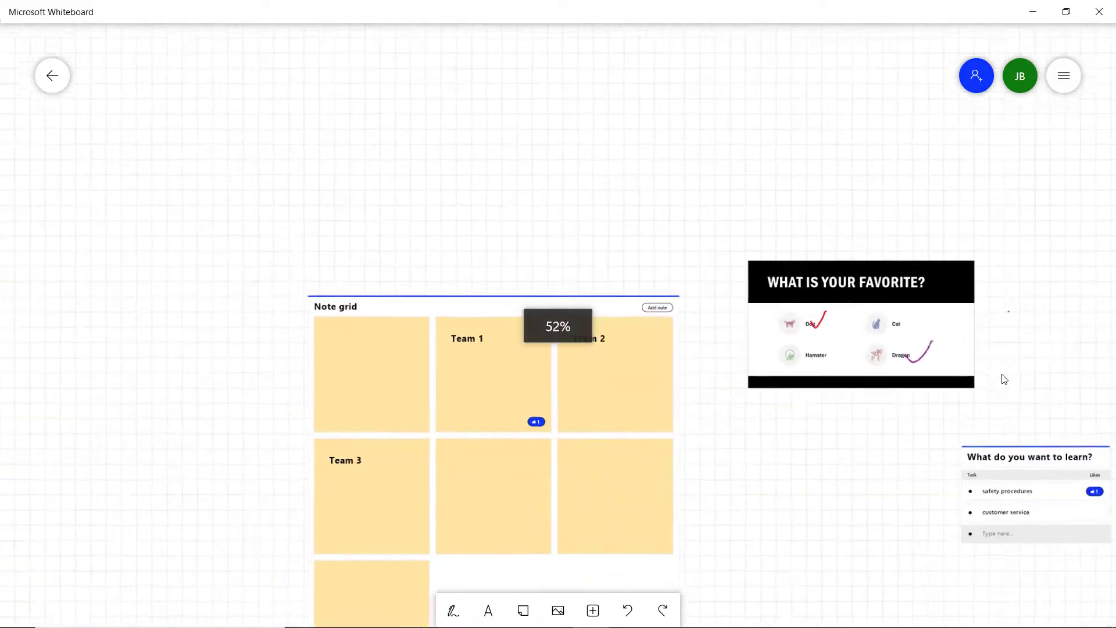
drag(305, 142, 971, 187)
drag(636, 249, 725, 249)
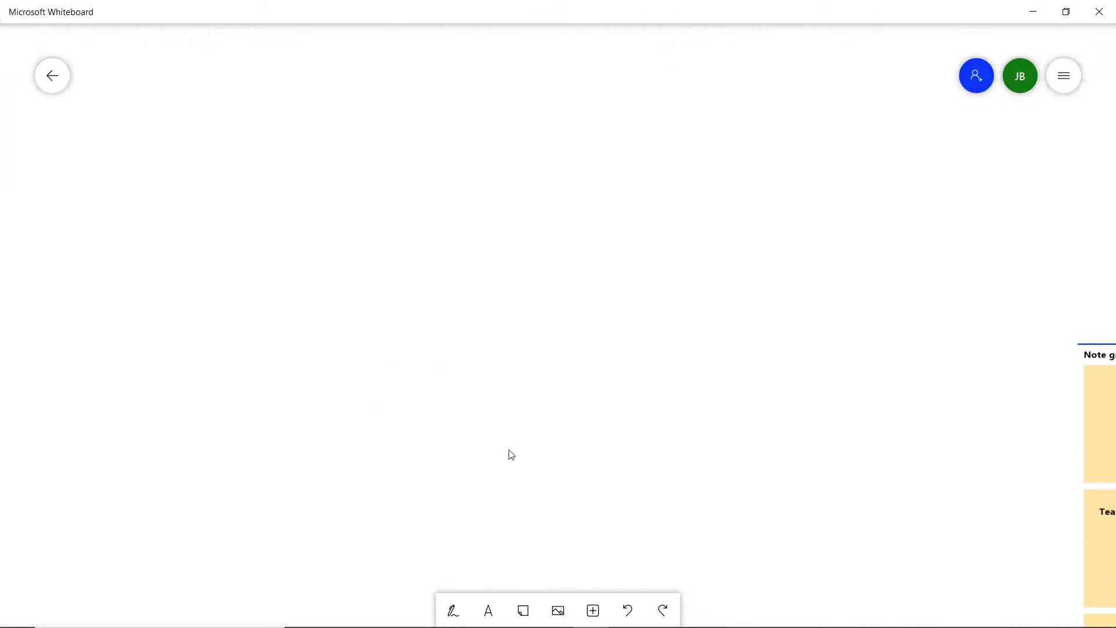
click(593, 610)
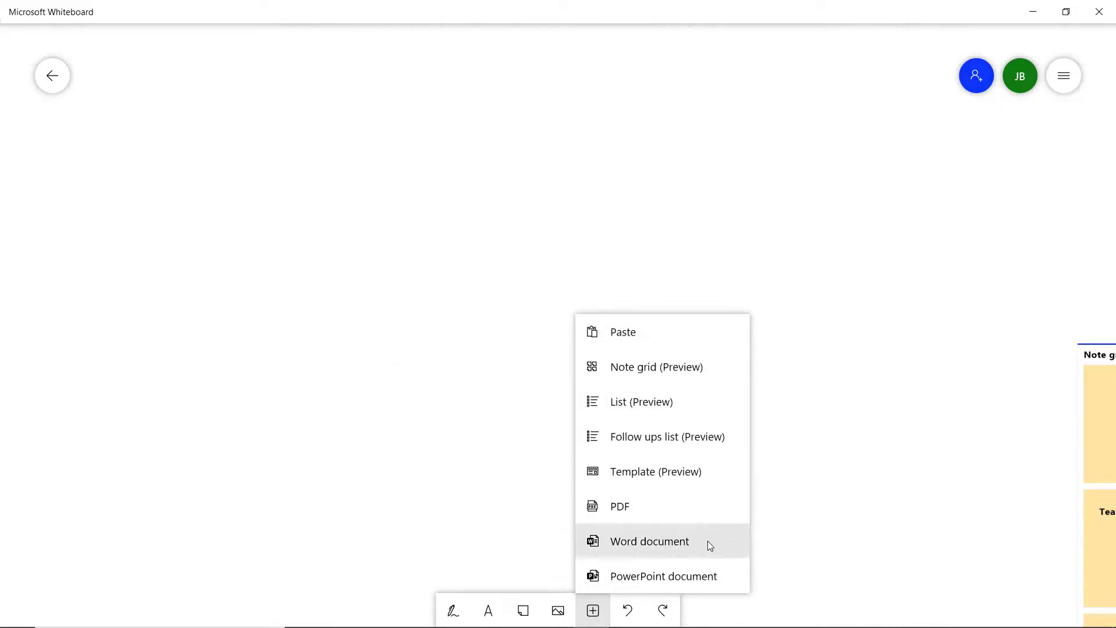
click(623, 472)
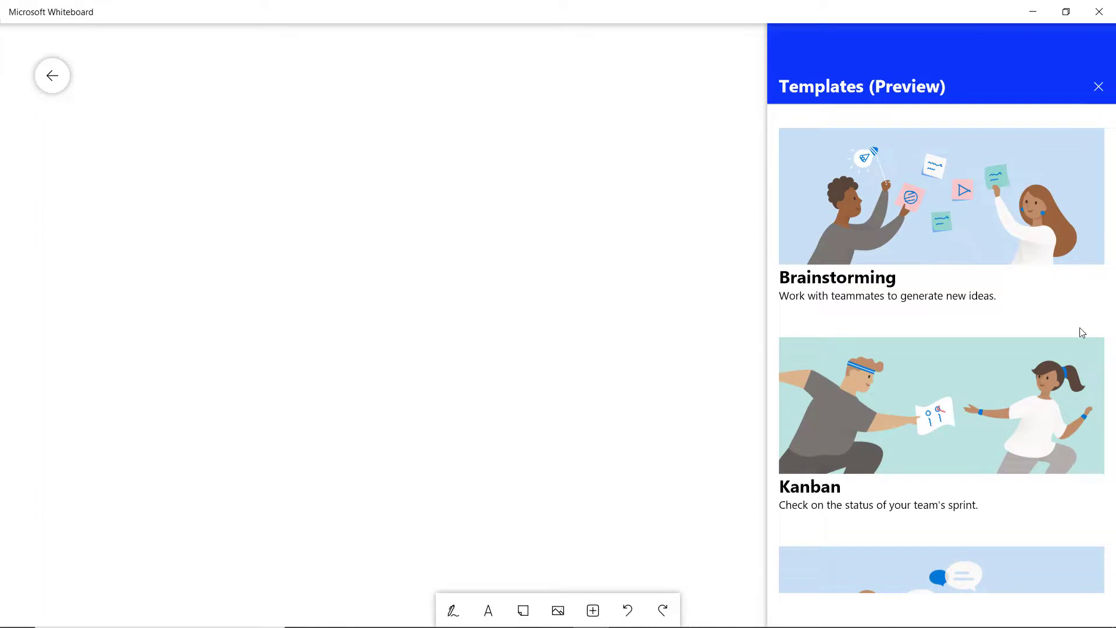
Browse the whole Templates (Preview) gallery, then return to the top where Brainstorming and Kanban appear
scroll(1015, 264, down, 3)
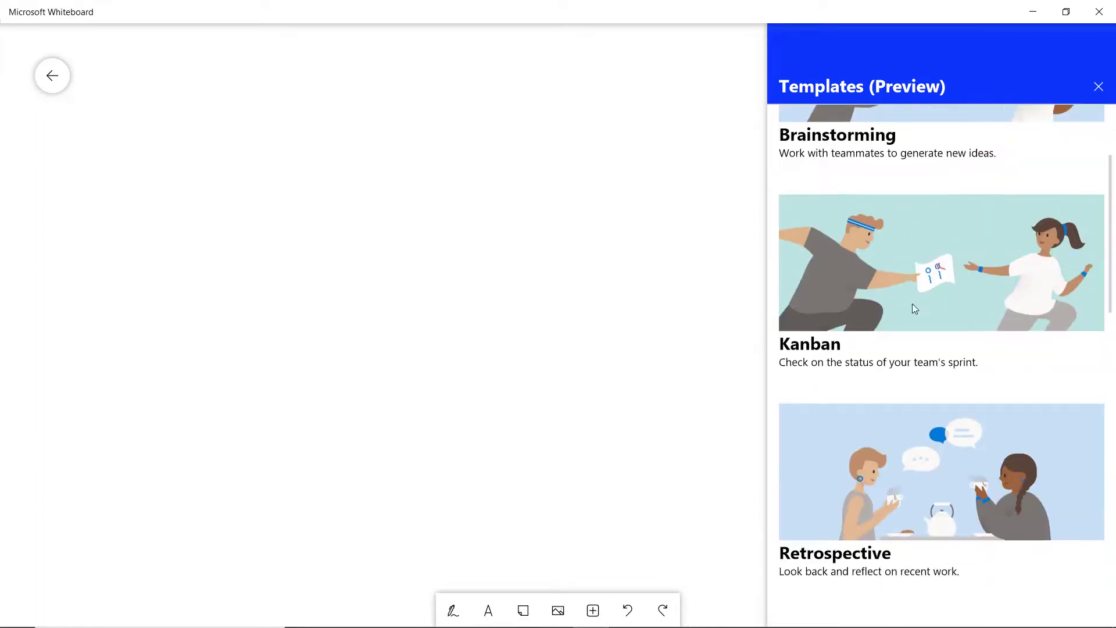
scroll(915, 308, down, 6)
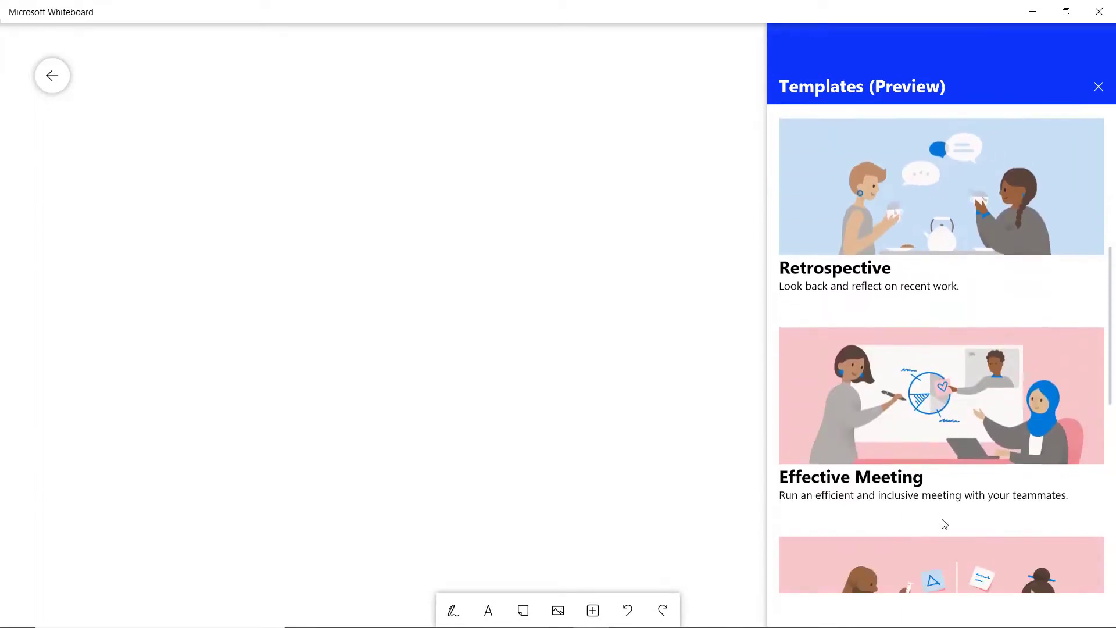
scroll(949, 332, down, 4)
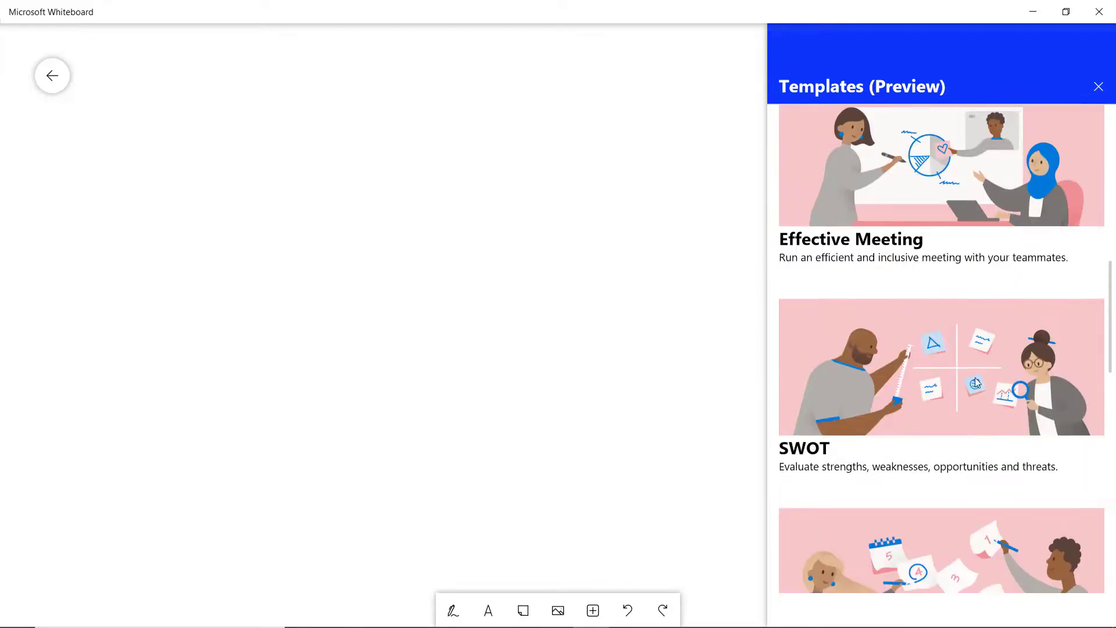
scroll(966, 384, down, 2)
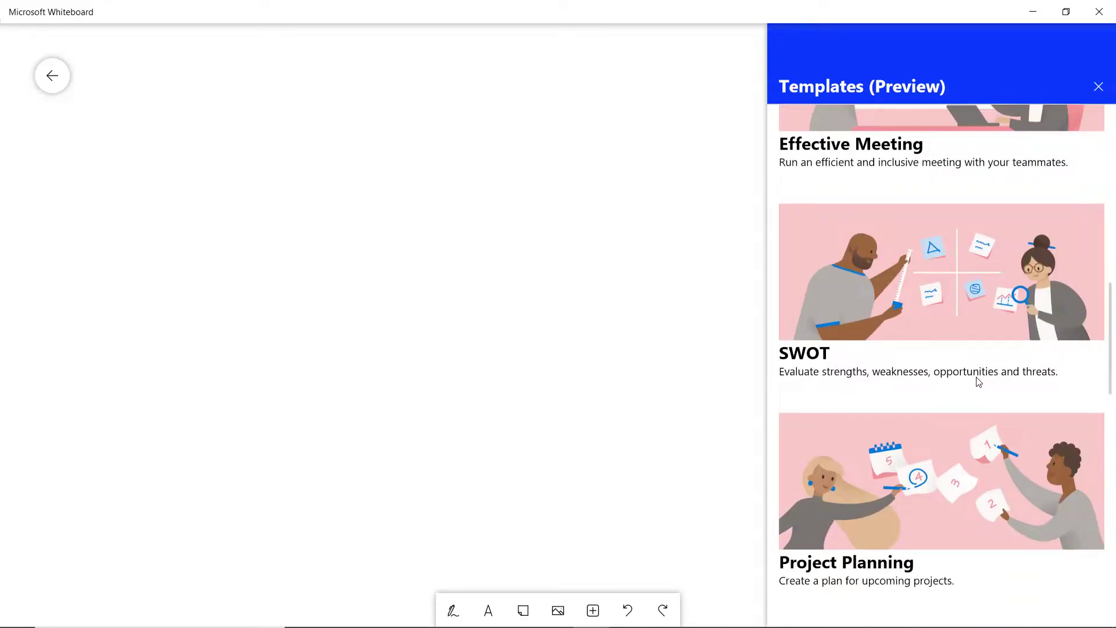
scroll(976, 382, down, 7)
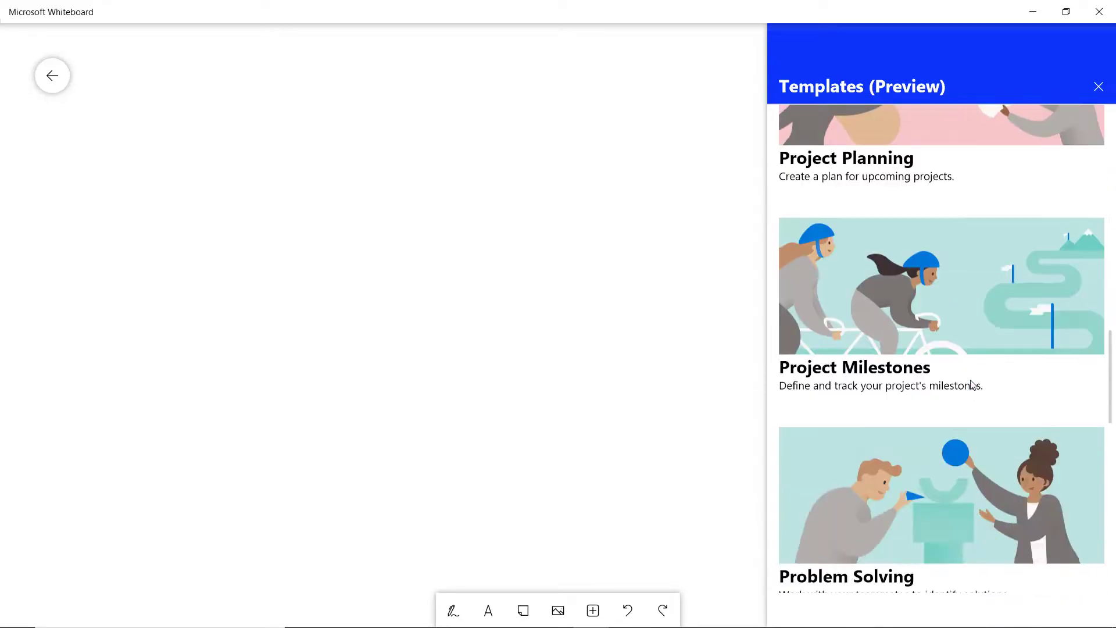
scroll(972, 385, down, 4)
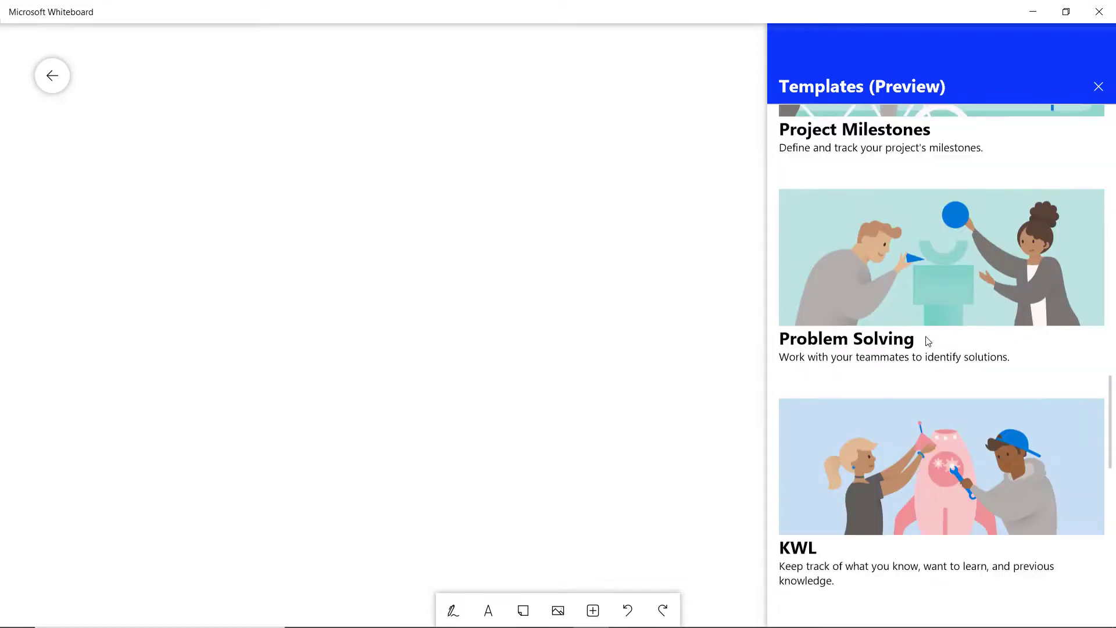
scroll(928, 342, down, 8)
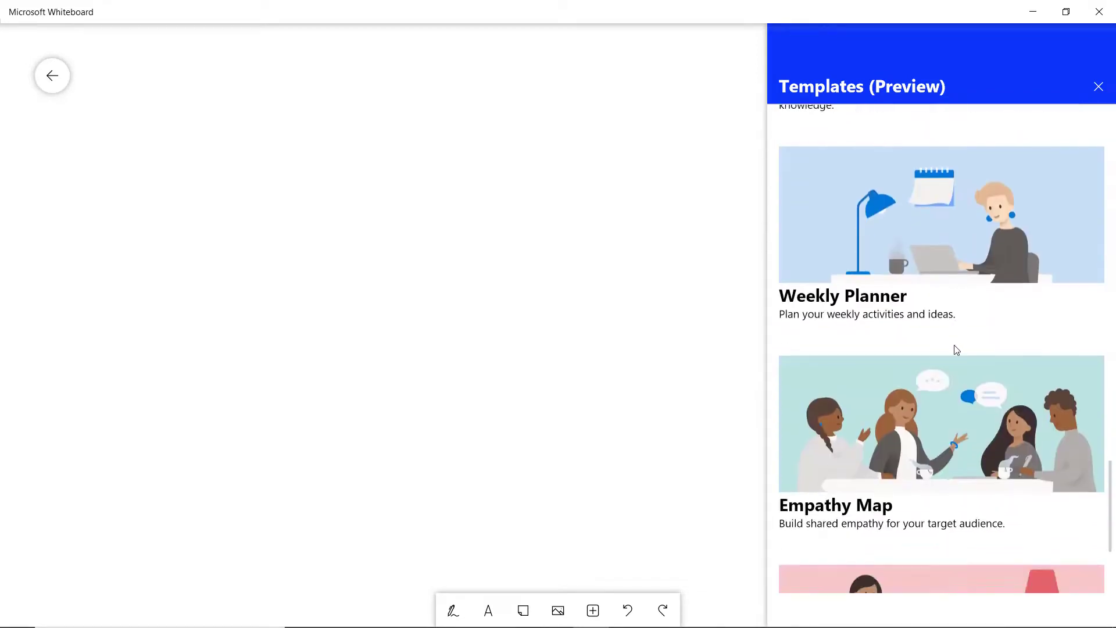
scroll(957, 349, down, 3)
scroll(1027, 490, up, 20)
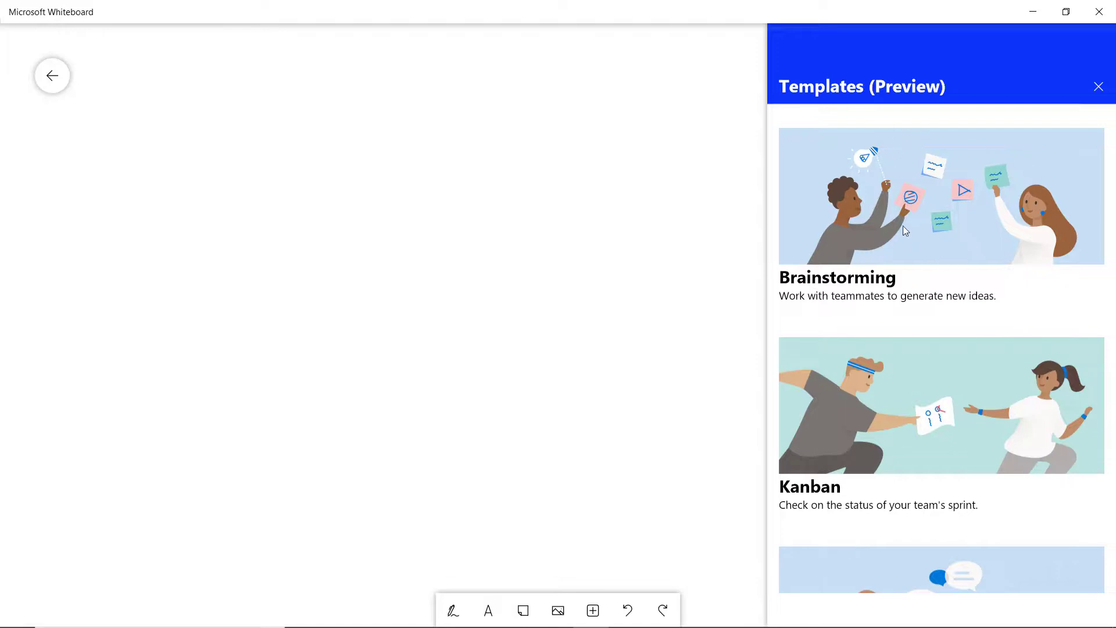
Insert the Brainstorming template and zoom in and out to inspect its rules, Agenda, Follow ups and Ideas notes
click(895, 210)
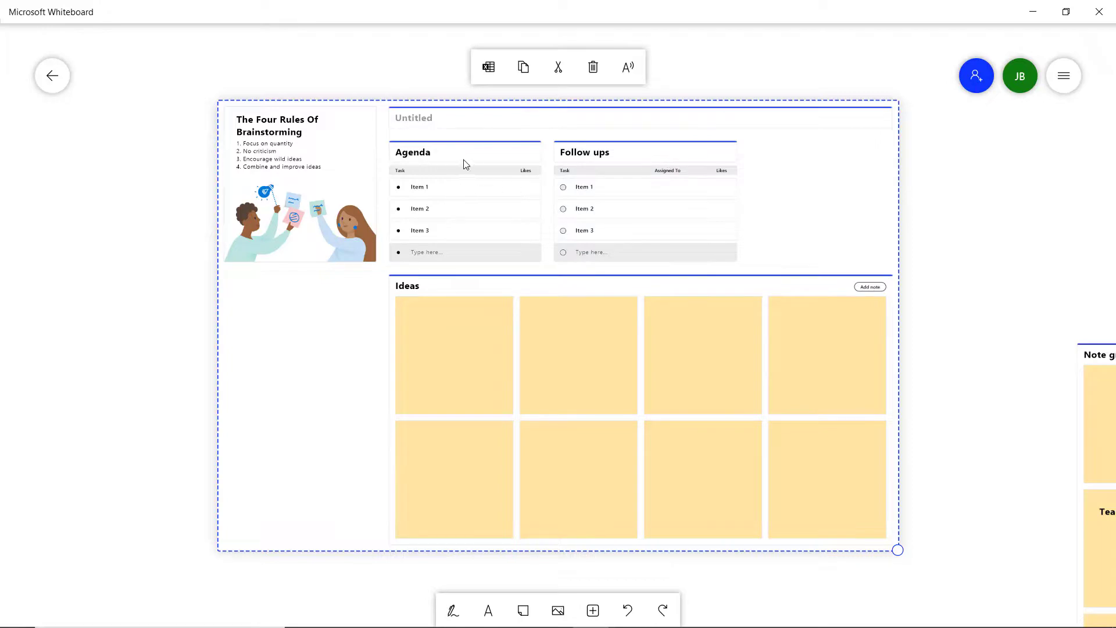
scroll(488, 197, up, 5)
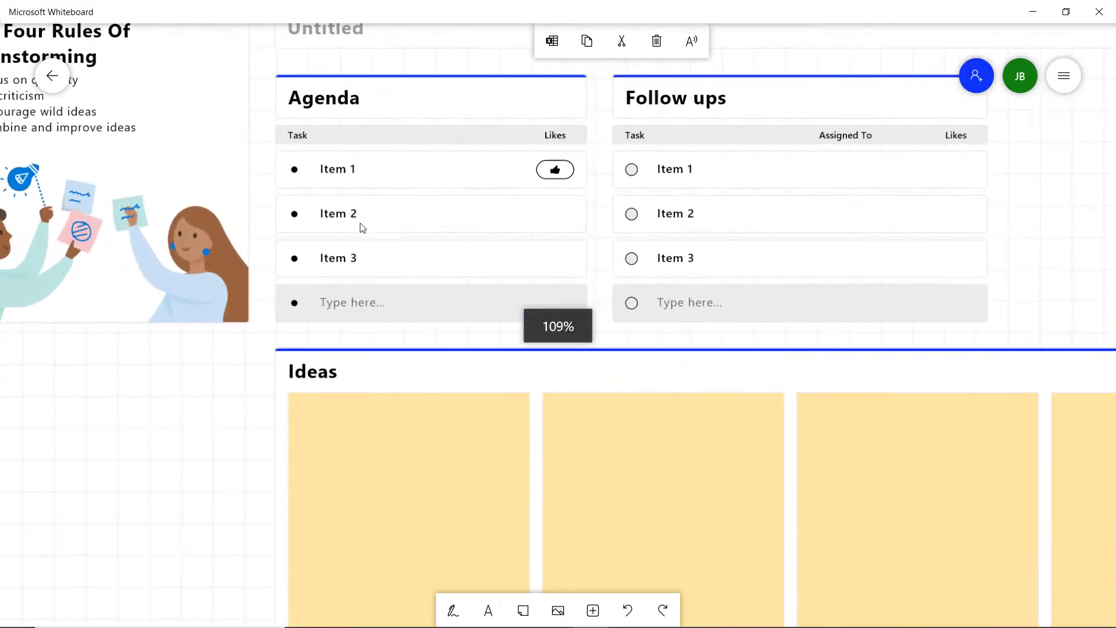
mouse_move(966, 266)
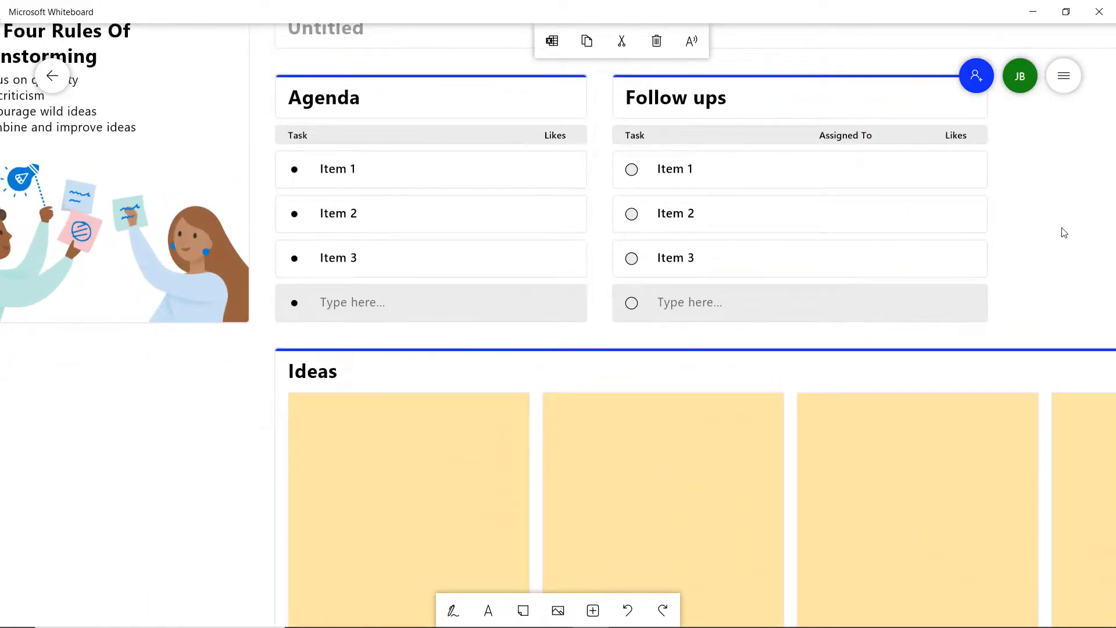
scroll(843, 190, up, 5)
scroll(1009, 351, down, 4)
scroll(965, 291, down, 1)
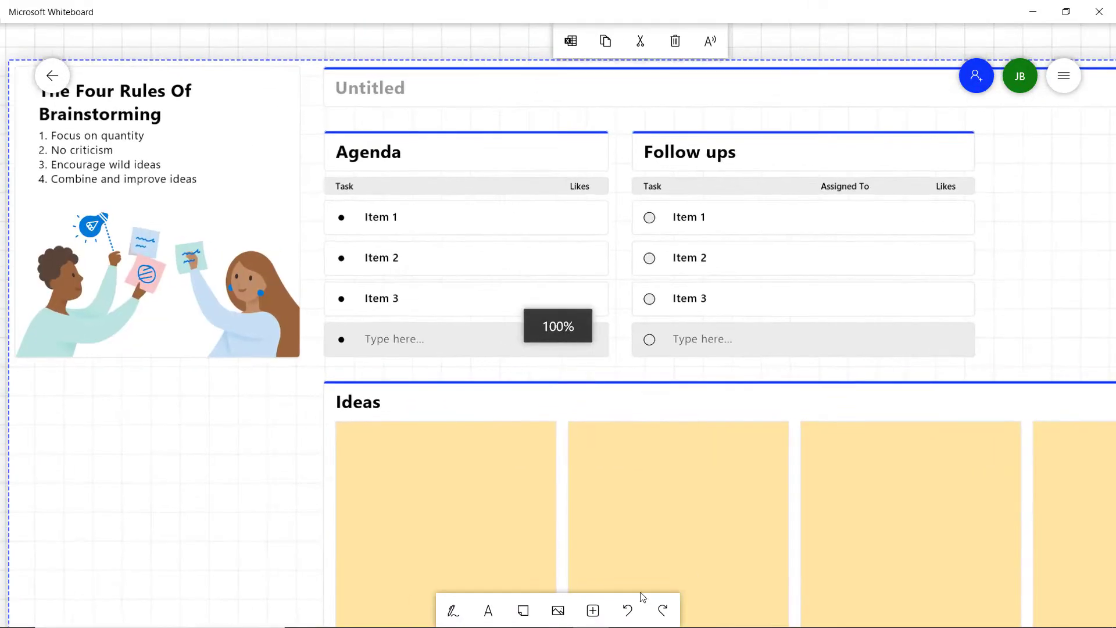
mouse_move(935, 314)
scroll(935, 315, down, 3)
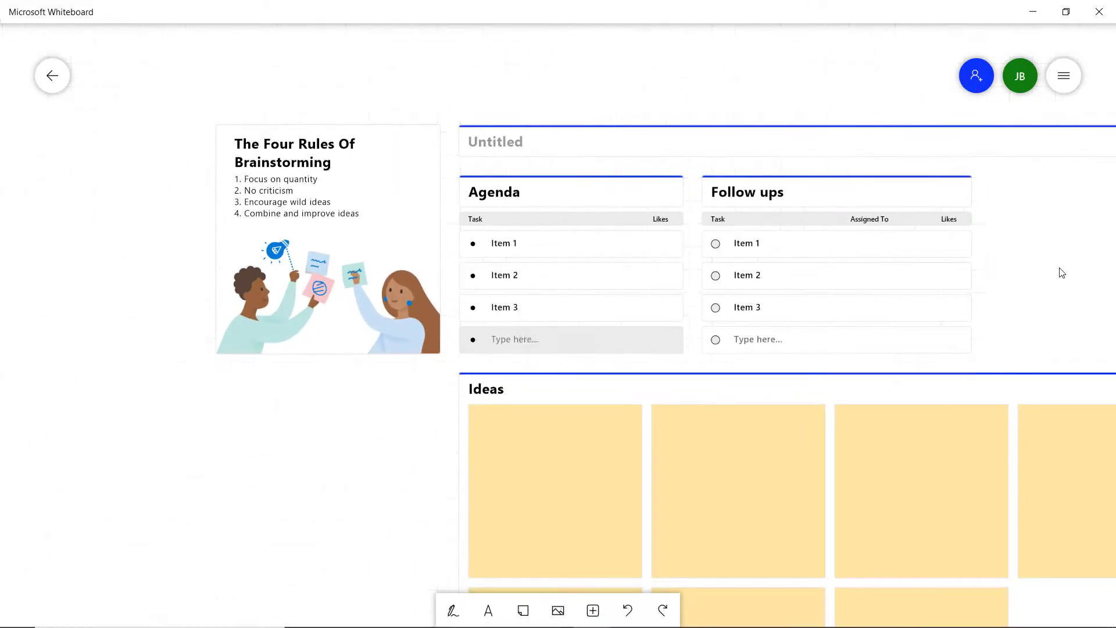
mouse_move(666, 248)
scroll(737, 397, down, 5)
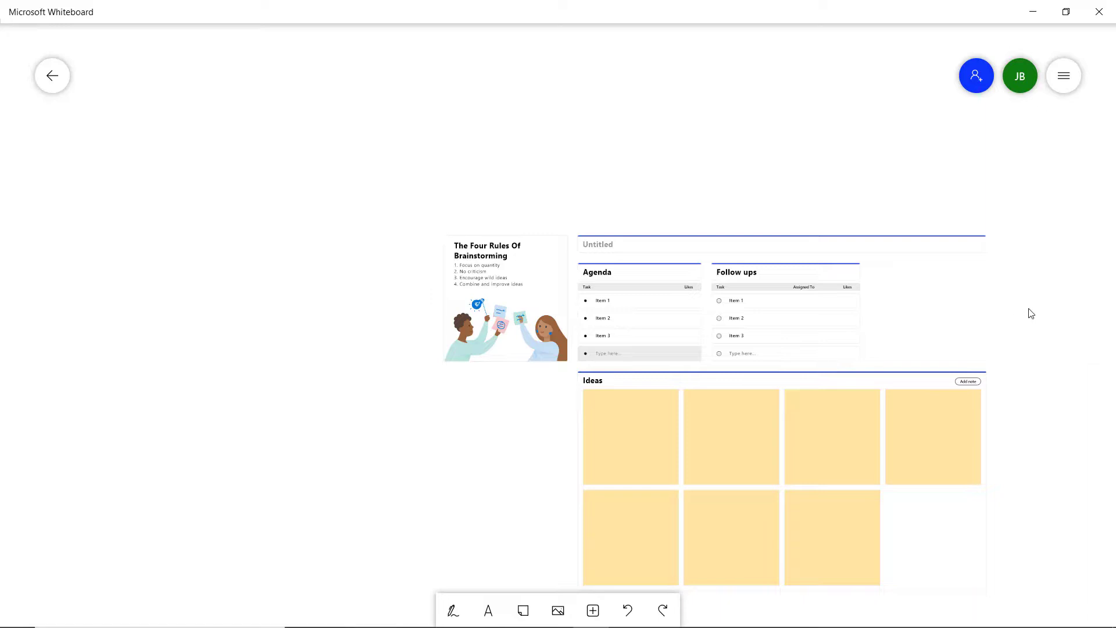
Pan to empty board space and reopen Template (Preview), scrolling down to Persona Builder
drag(349, 257, 783, 287)
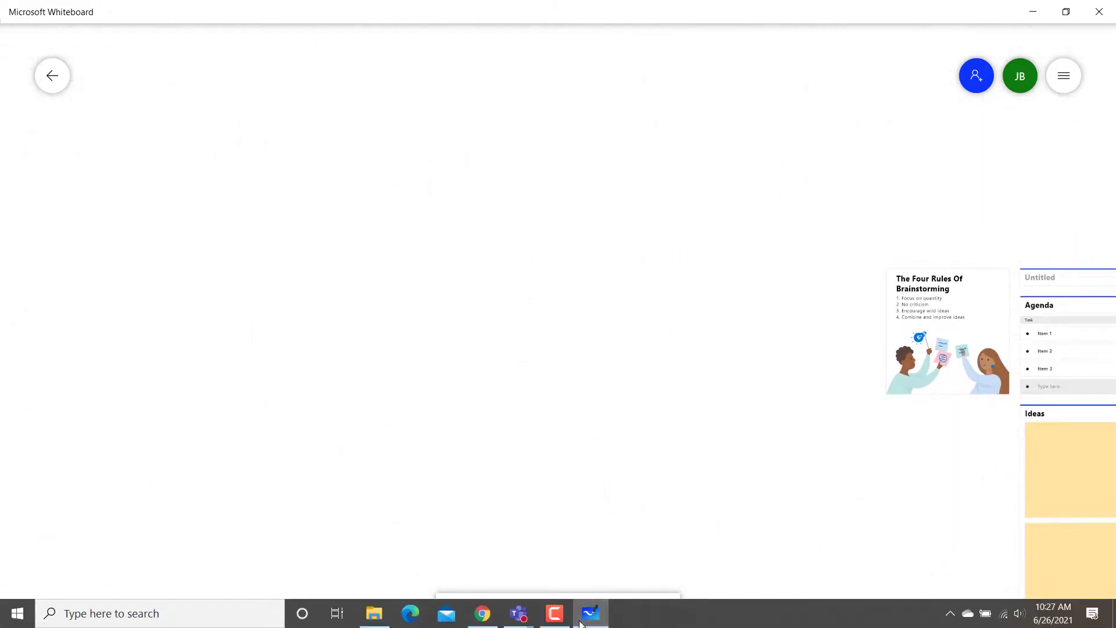
click(592, 611)
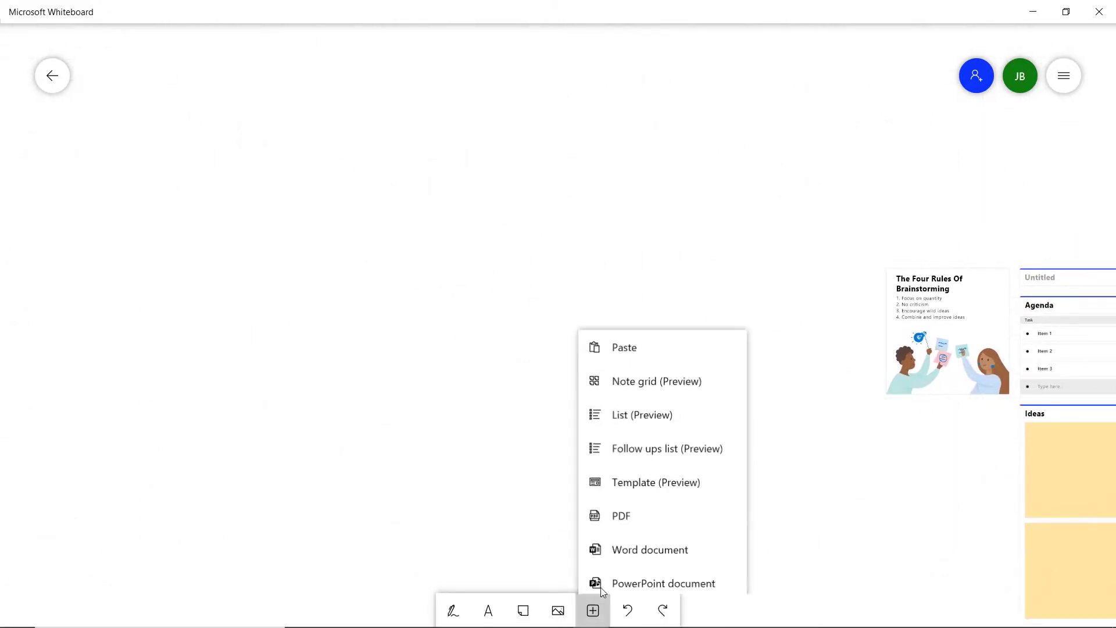
click(653, 482)
scroll(1026, 401, down, 5)
scroll(1024, 420, down, 10)
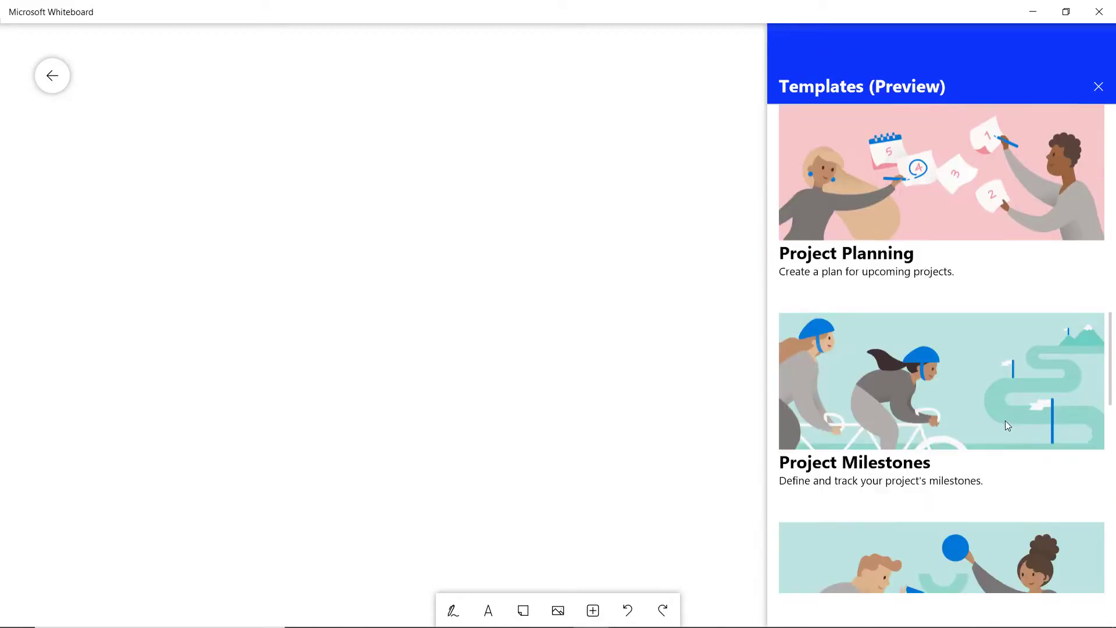
scroll(1006, 421, down, 10)
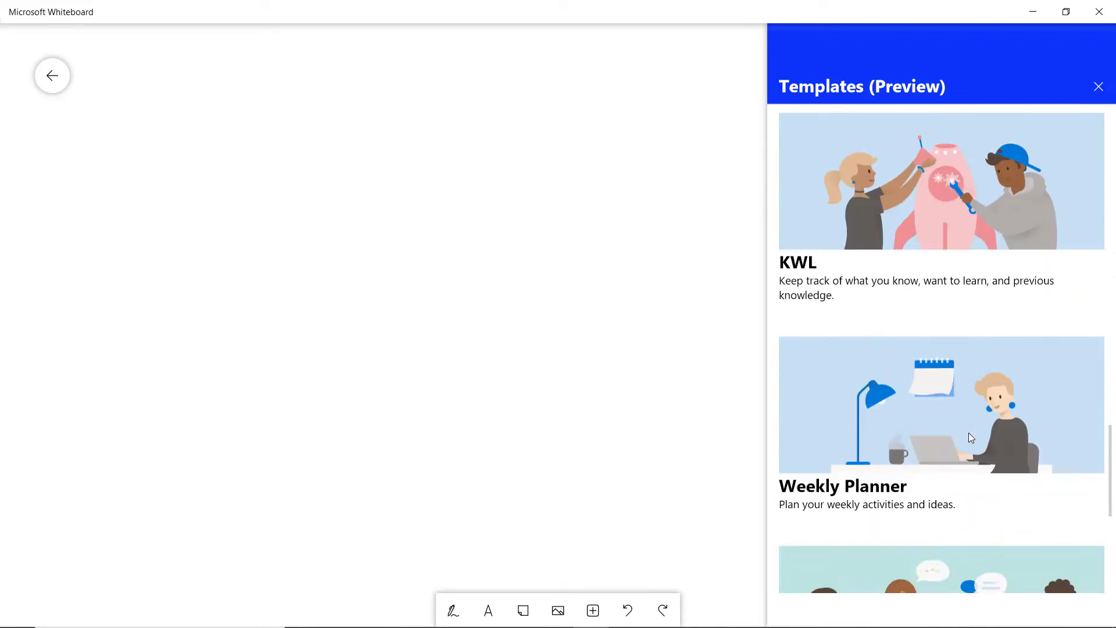
scroll(966, 440, down, 6)
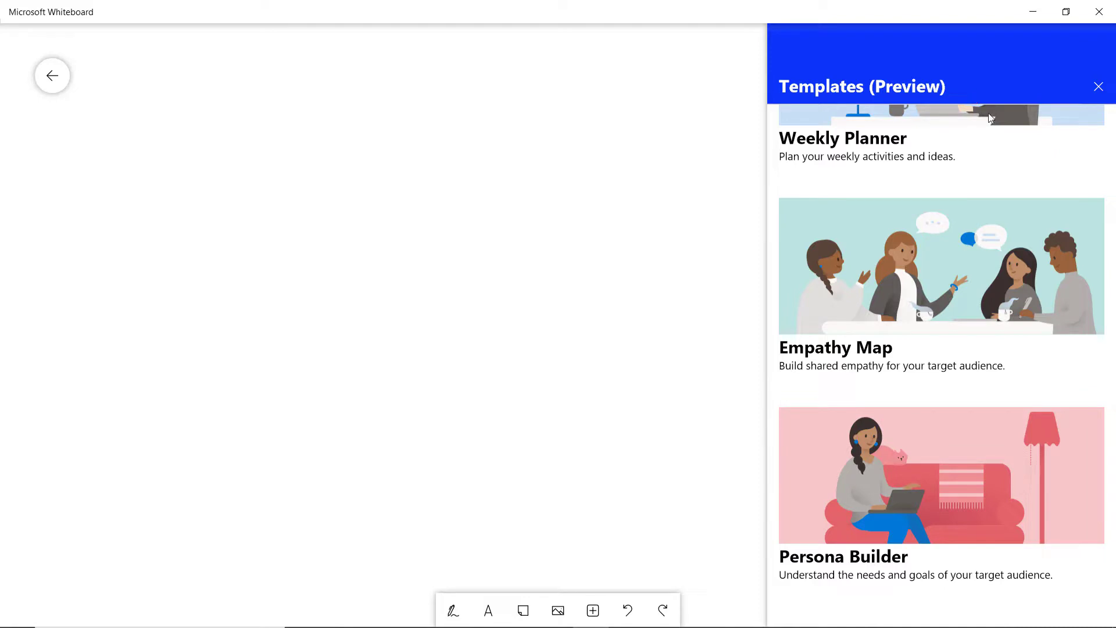
Insert Persona Builder, move it up and left, and pan across to the Known Habits and Pain points sections
click(930, 479)
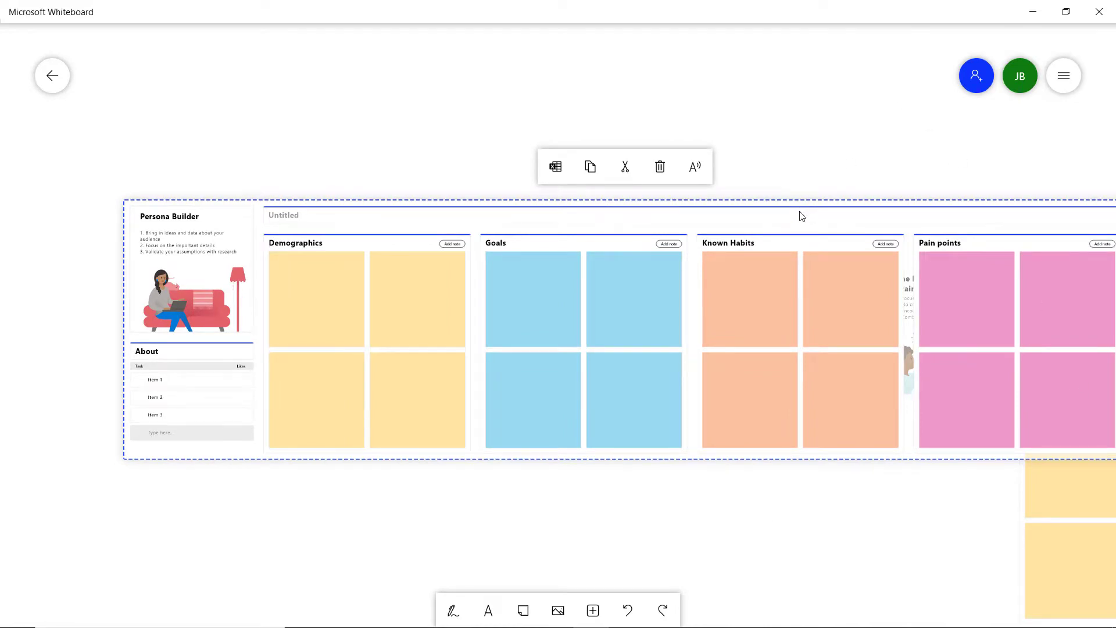
drag(802, 216, 552, 228)
drag(400, 519, 570, 522)
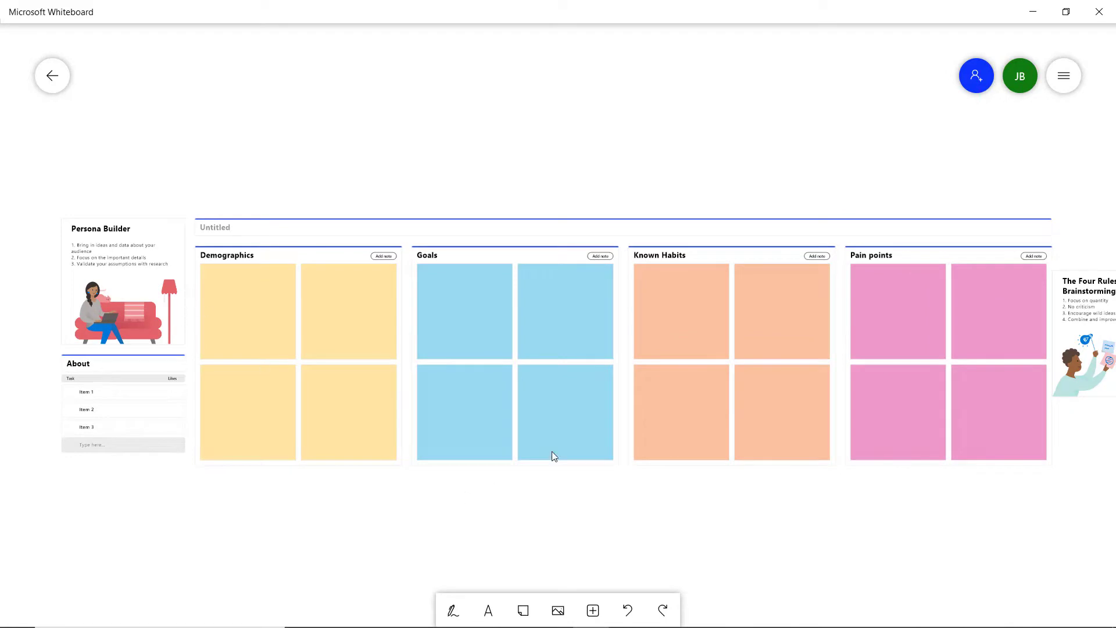
scroll(158, 212, up, 5)
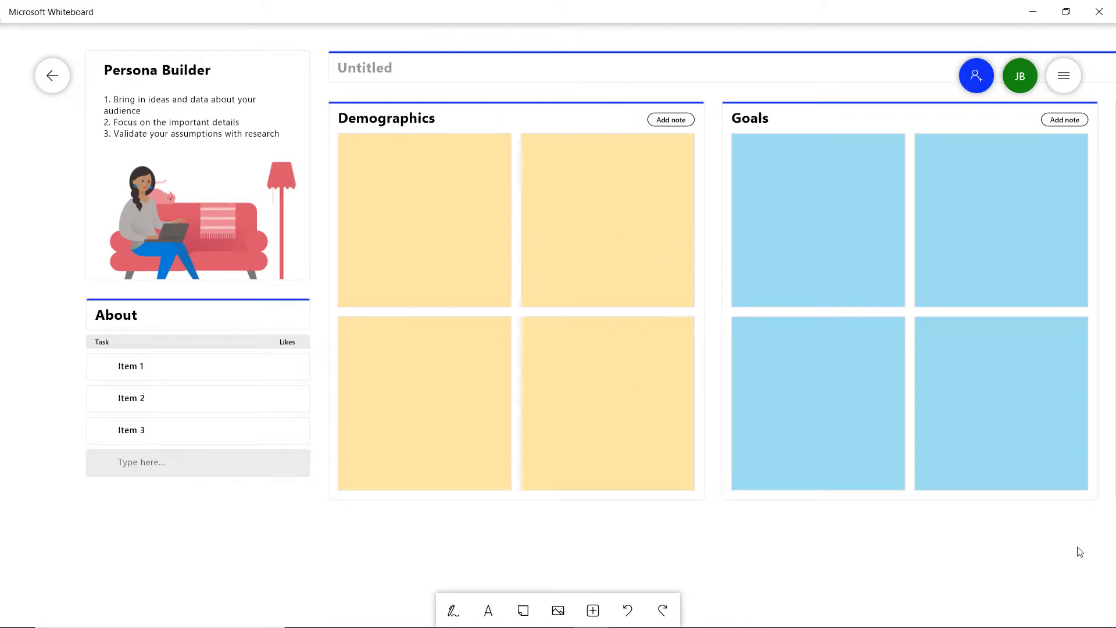
drag(1027, 560, 516, 533)
drag(975, 516, 630, 535)
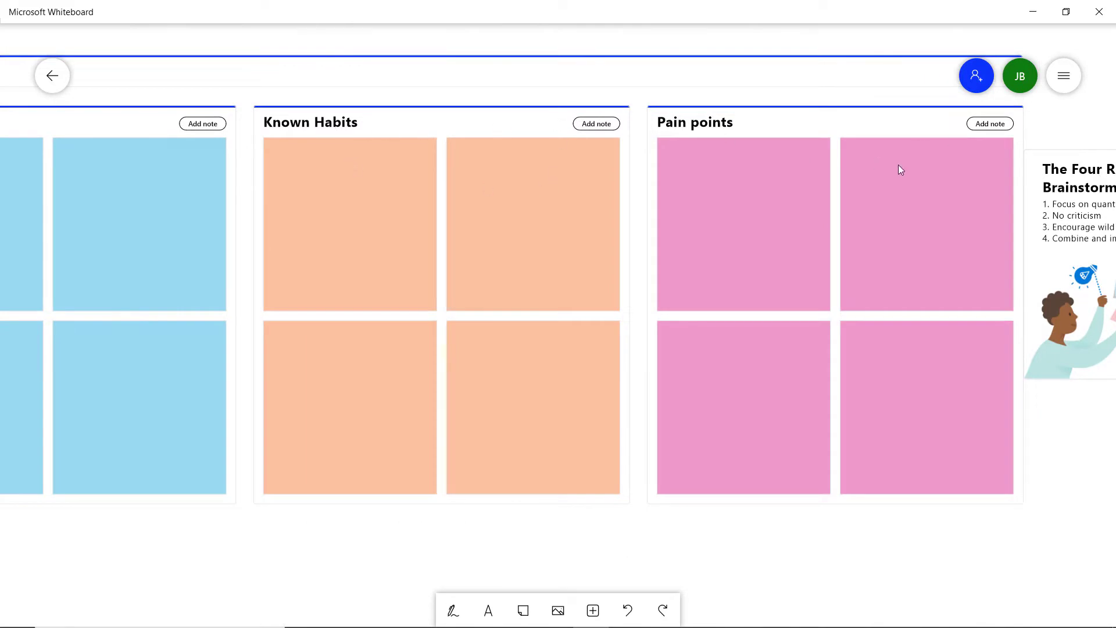
Select the Known Habits heading text, then zoom out and open the board's Settings menu
scroll(916, 556, left, 5)
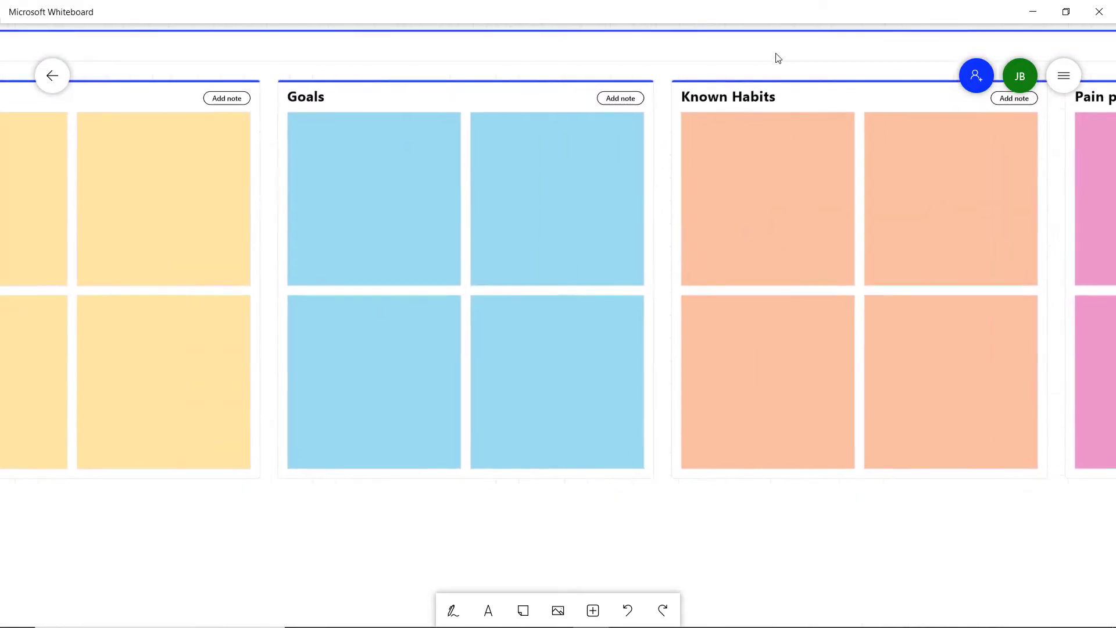
click(744, 101)
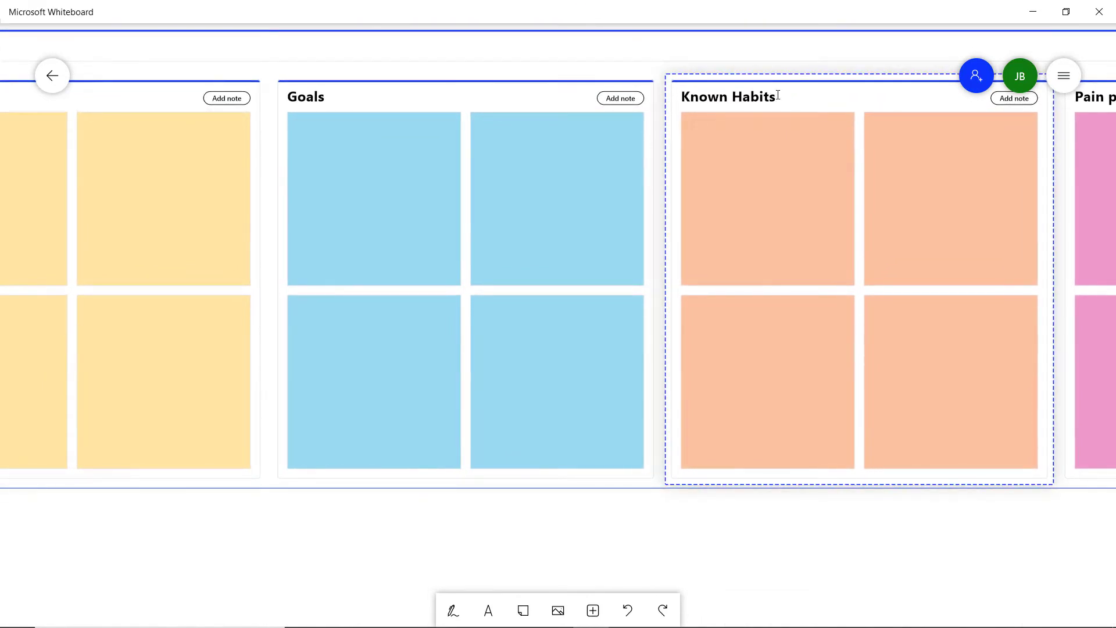
drag(777, 96, 679, 96)
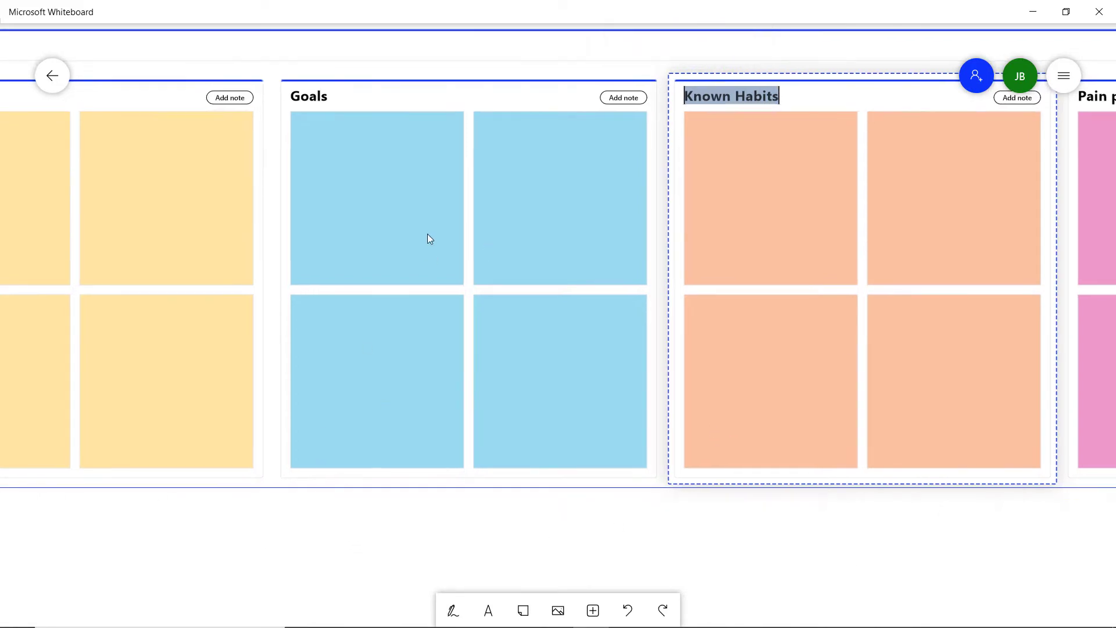
scroll(595, 357, down, 5)
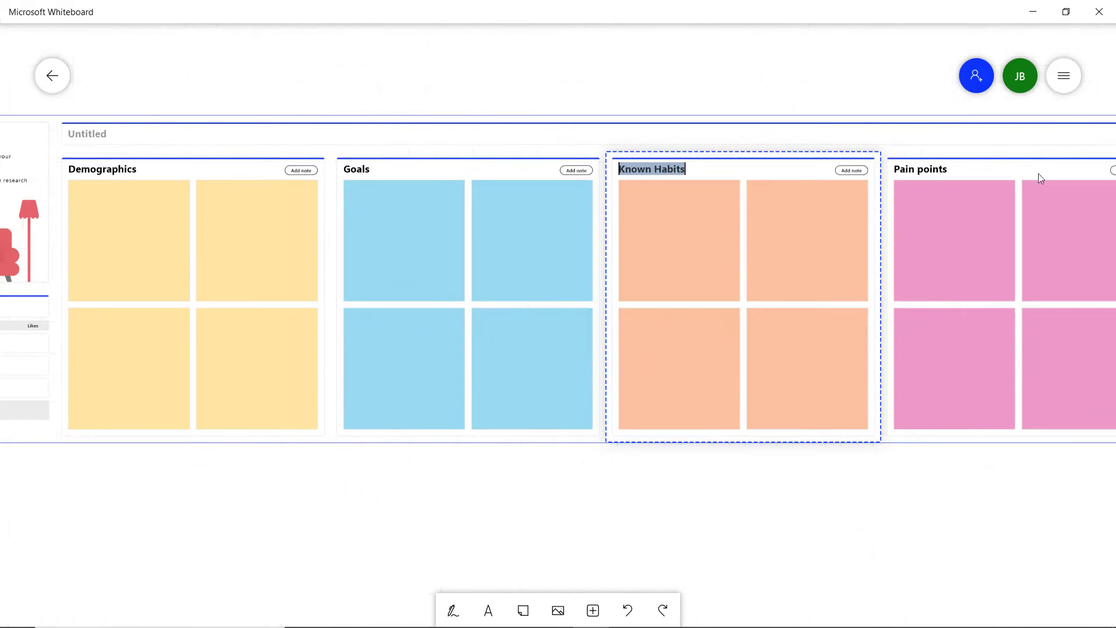
click(1068, 66)
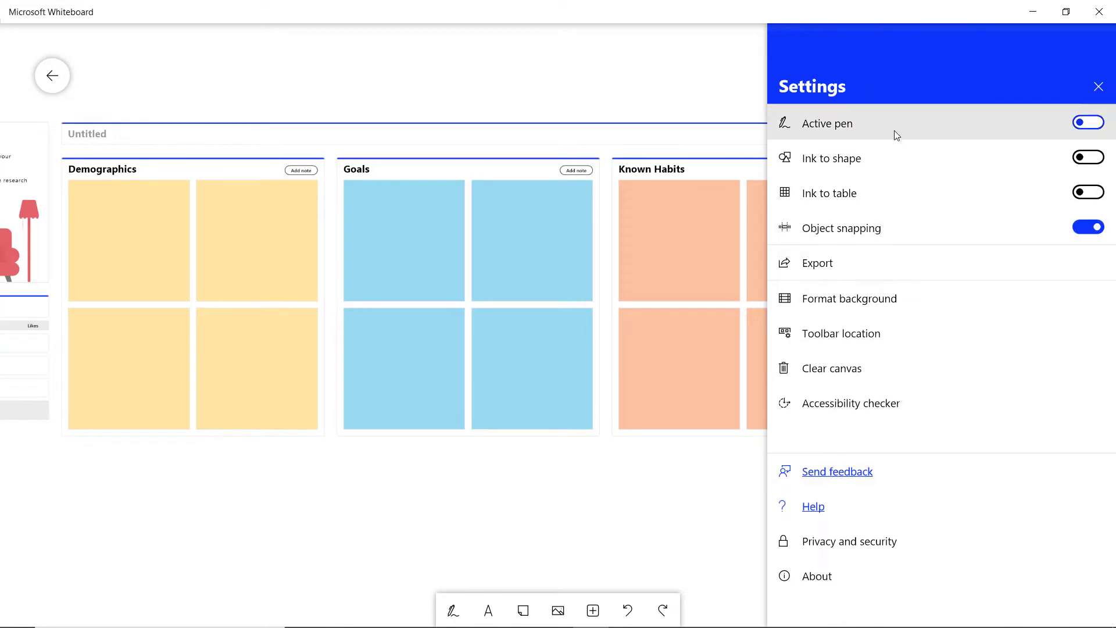
View the PNG and SVG export options, then close the Settings panel
click(851, 259)
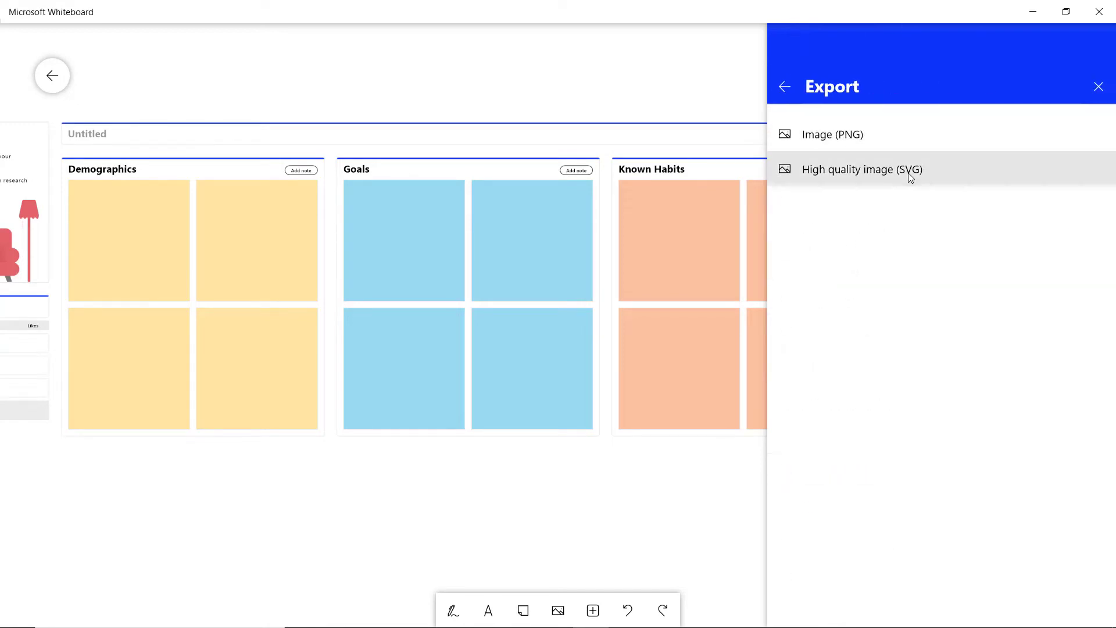
click(1098, 89)
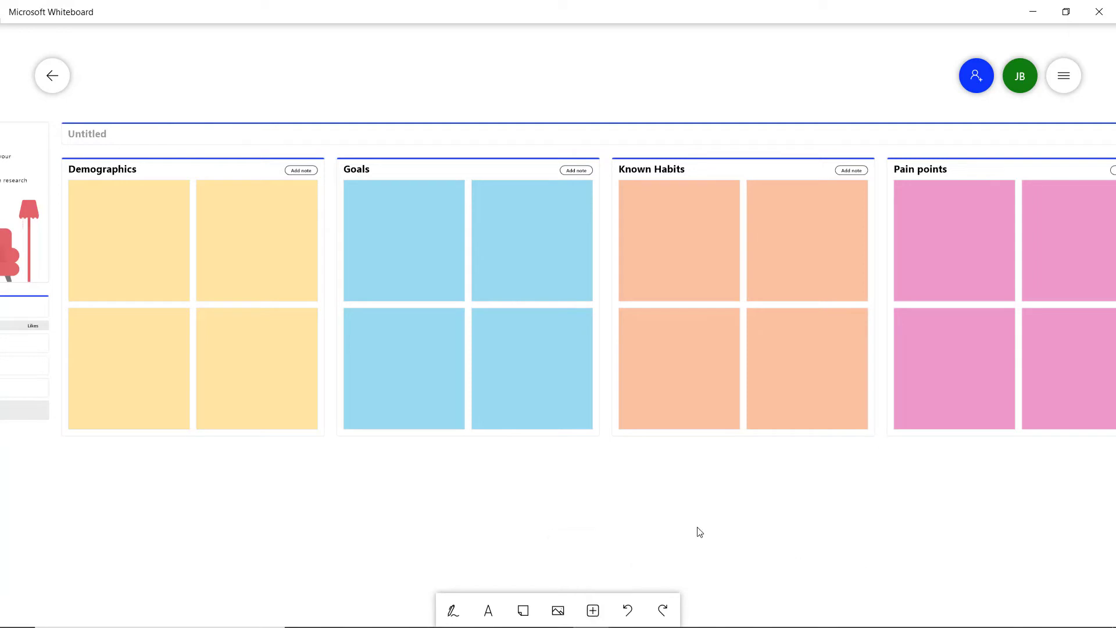
scroll(681, 510, down, 3)
scroll(889, 526, up, 3)
scroll(1019, 444, down, 2)
scroll(885, 448, right, 2)
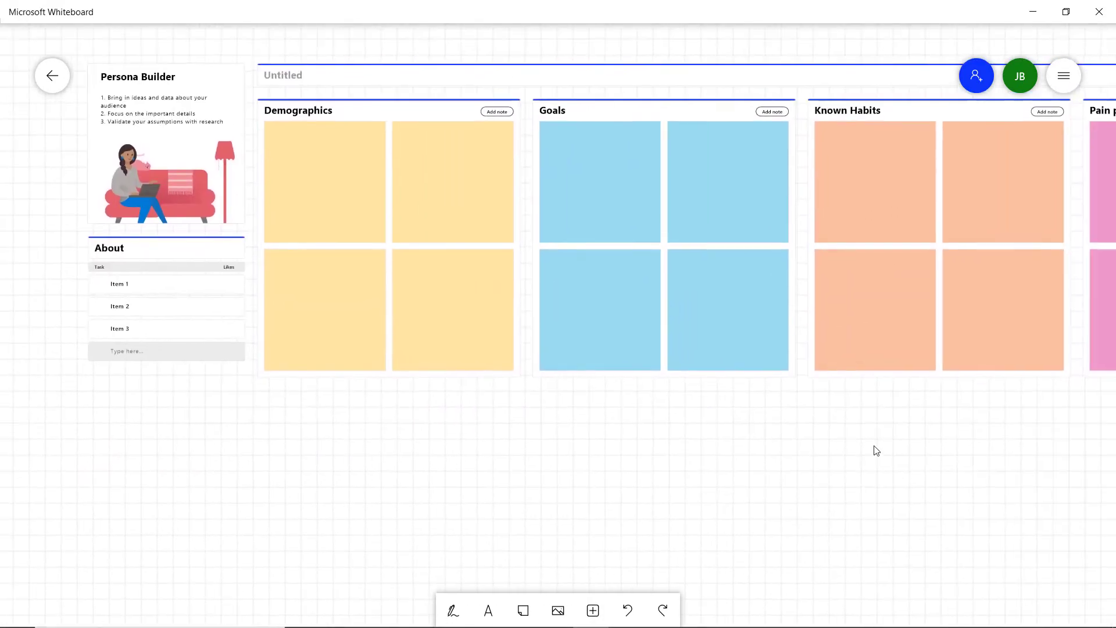